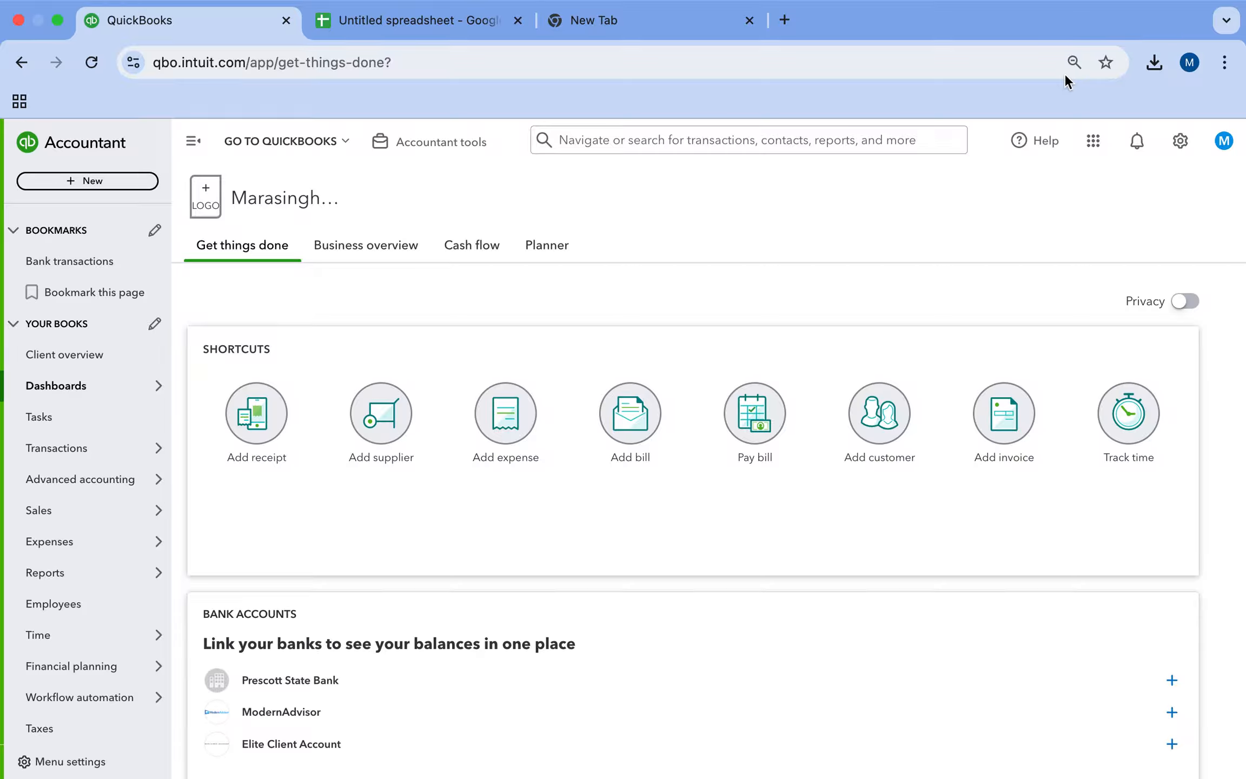
Open the company's sales settings and start editing the Products and services section.
{"action": "left_click", "coordinate": [1201, 144]}
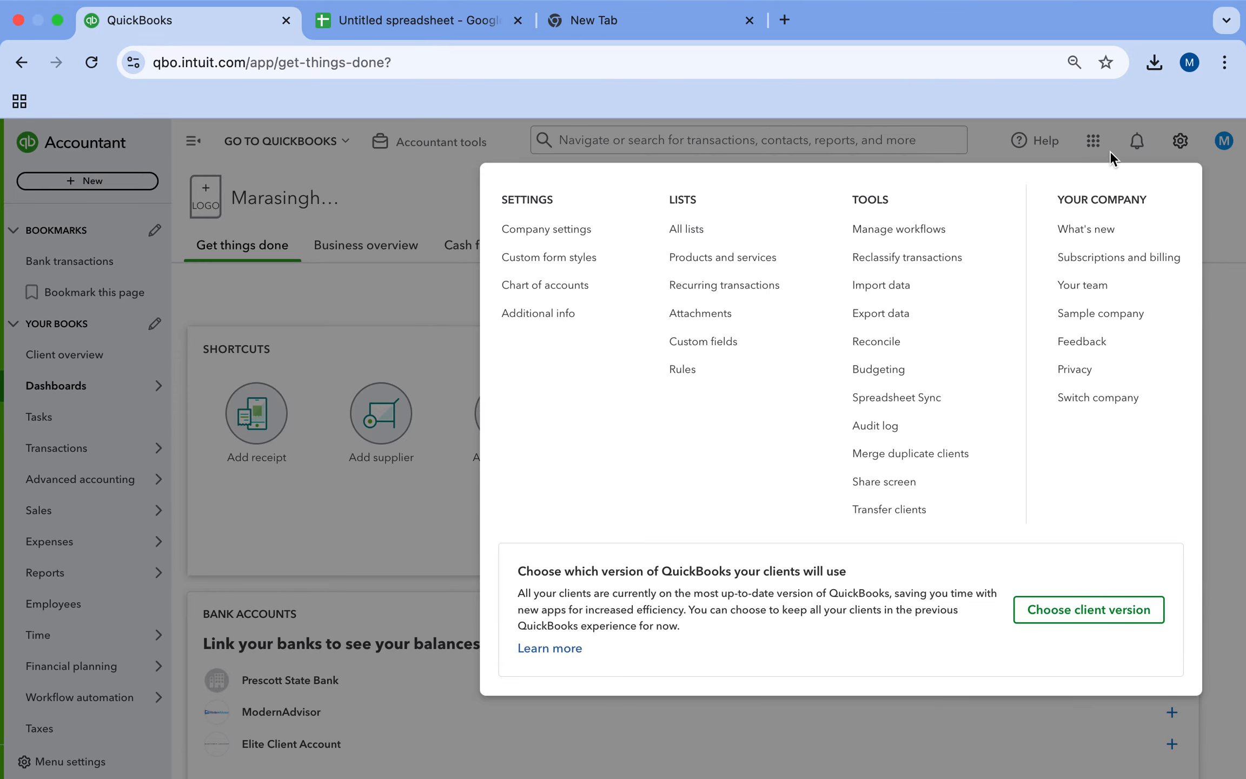
{"action": "left_click", "coordinate": [1189, 144]}
{"action": "left_click", "coordinate": [1185, 144]}
{"action": "left_click", "coordinate": [548, 241]}
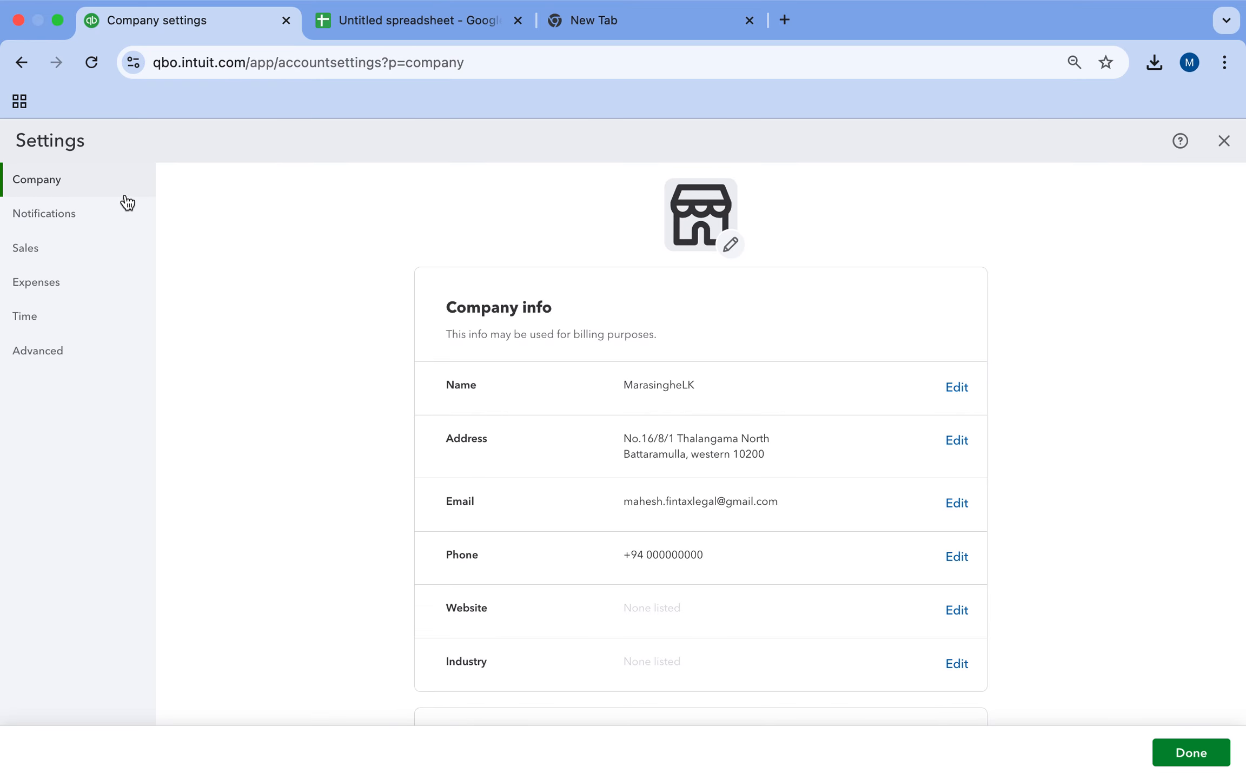
{"action": "left_click", "coordinate": [97, 250]}
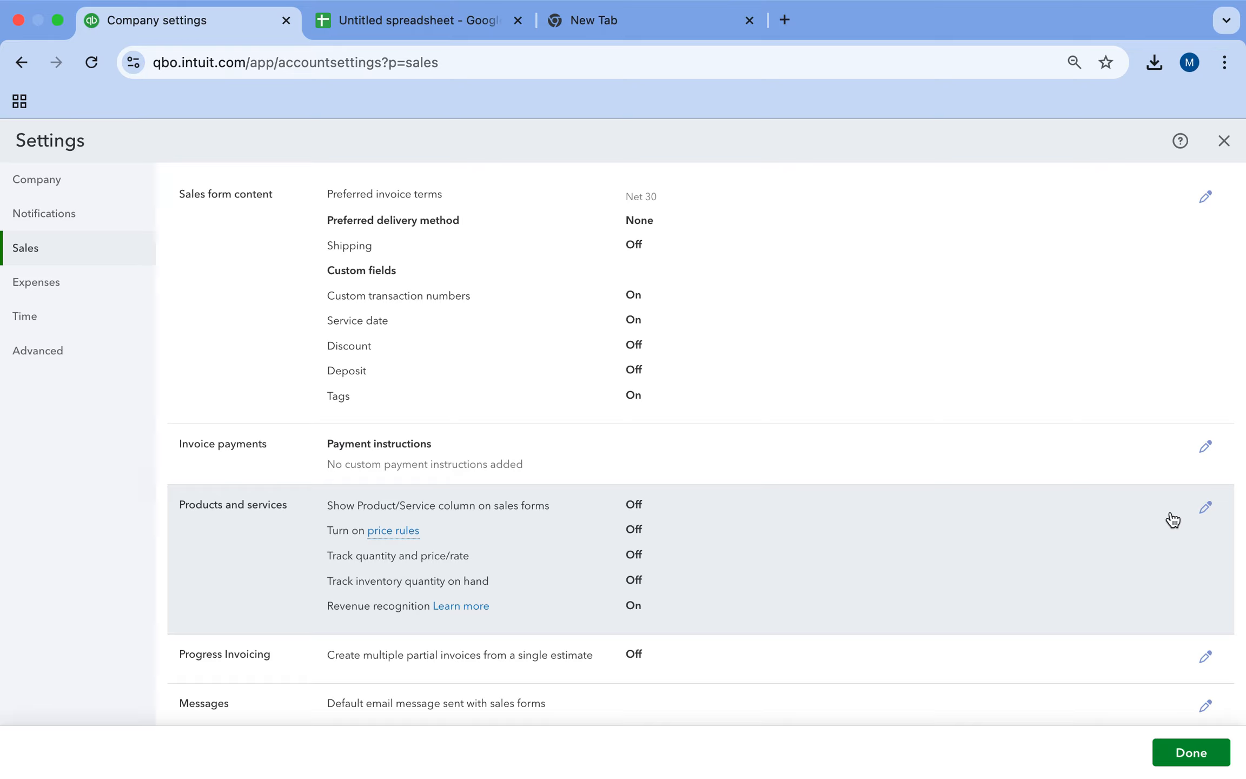
{"action": "left_click", "coordinate": [1208, 511]}
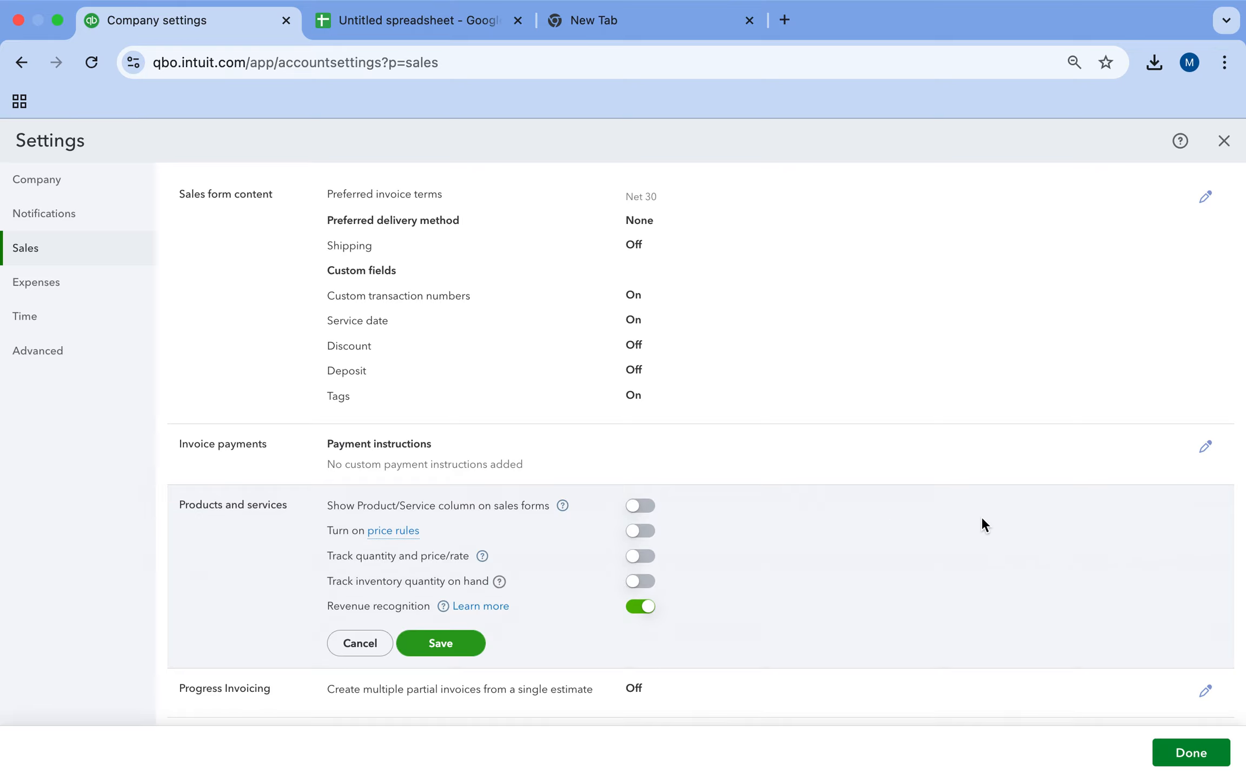
Turn on the Product/Service column, price rules, quantity and price/rate tracking, and inventory quantity tracking, and save the settings.
{"action": "left_click", "coordinate": [641, 507]}
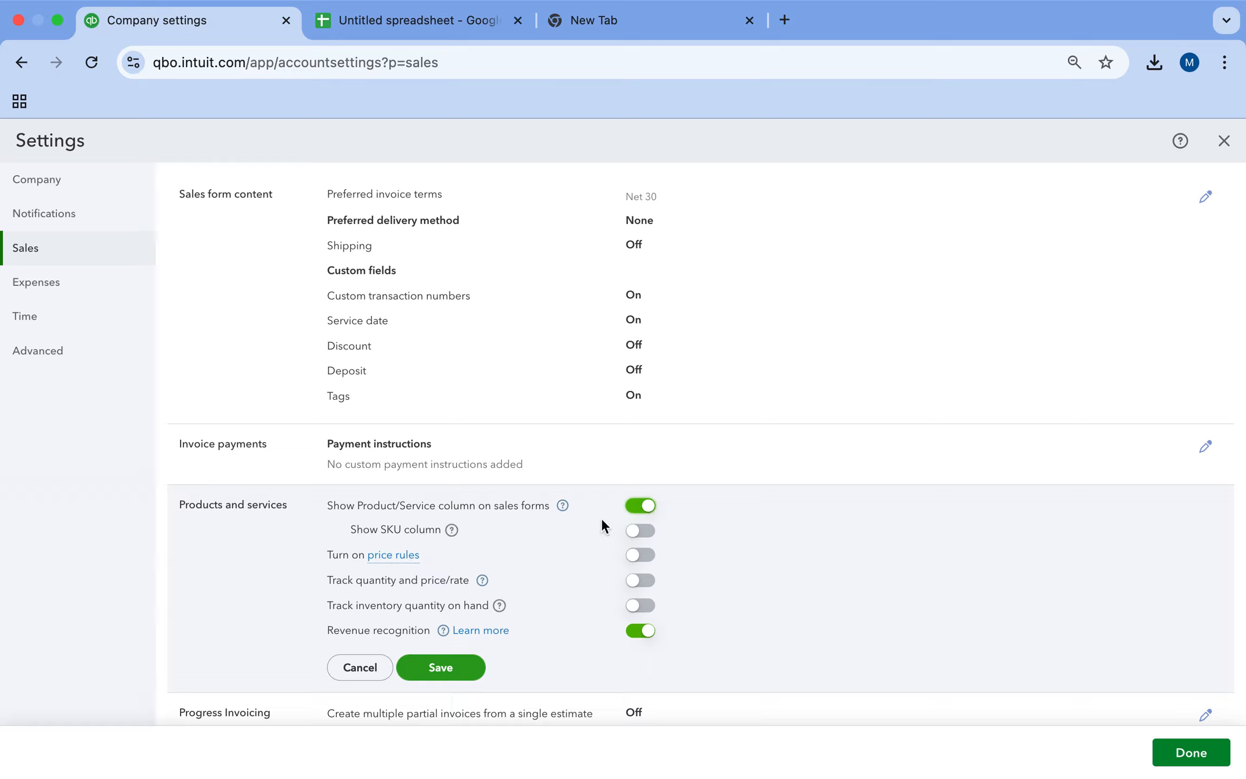
{"action": "left_click", "coordinate": [641, 555]}
{"action": "left_click", "coordinate": [641, 577]}
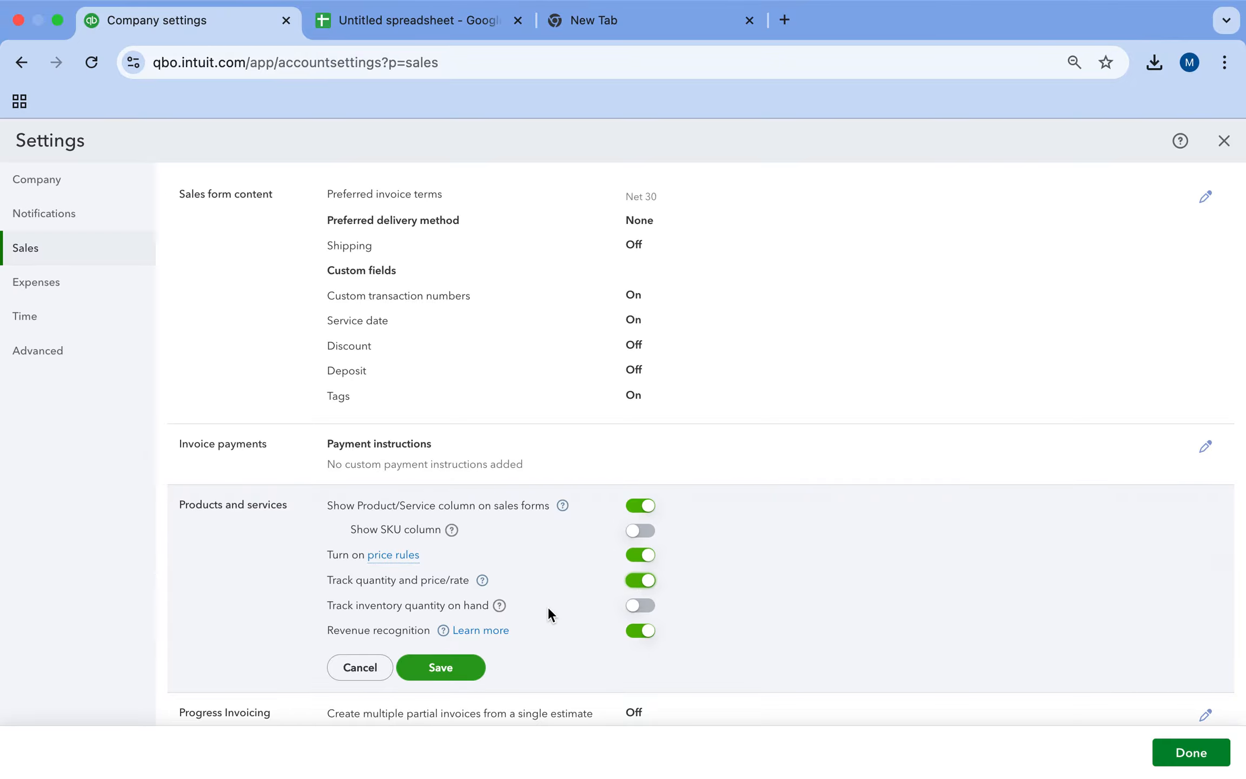
{"action": "left_click", "coordinate": [644, 606]}
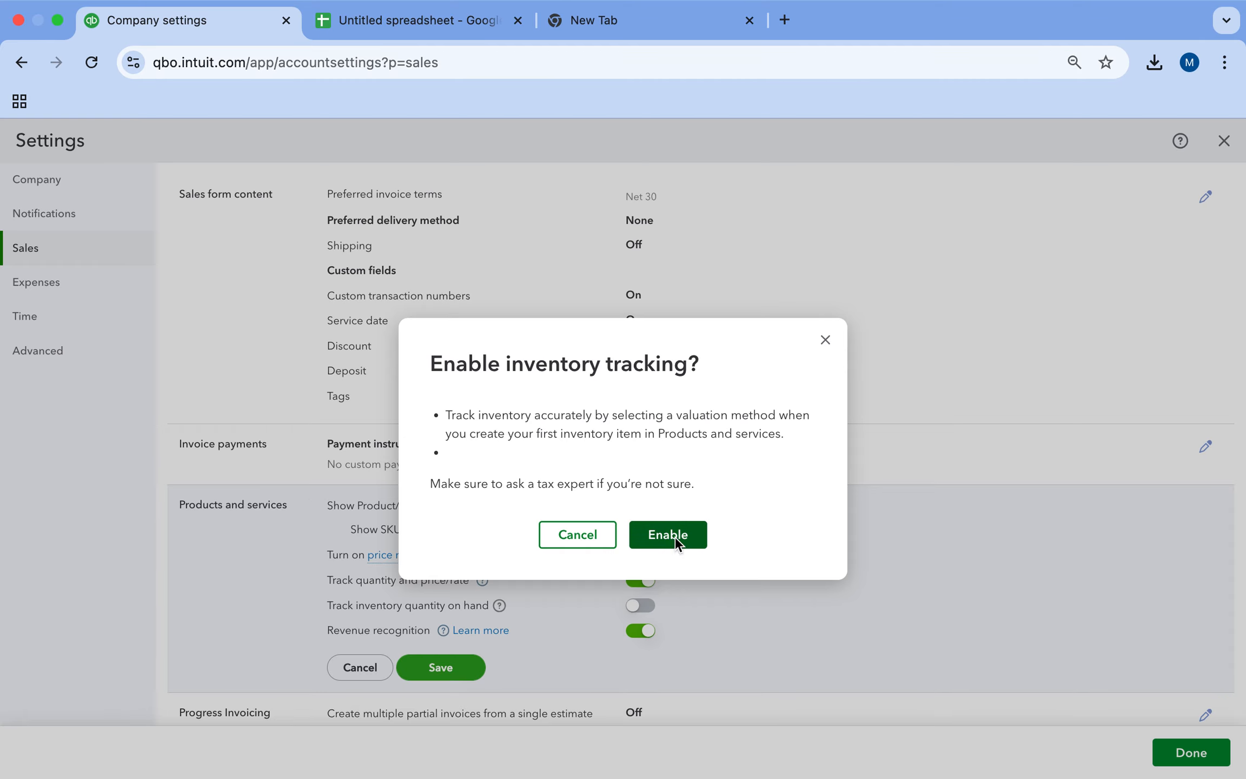
{"action": "left_click", "coordinate": [676, 543]}
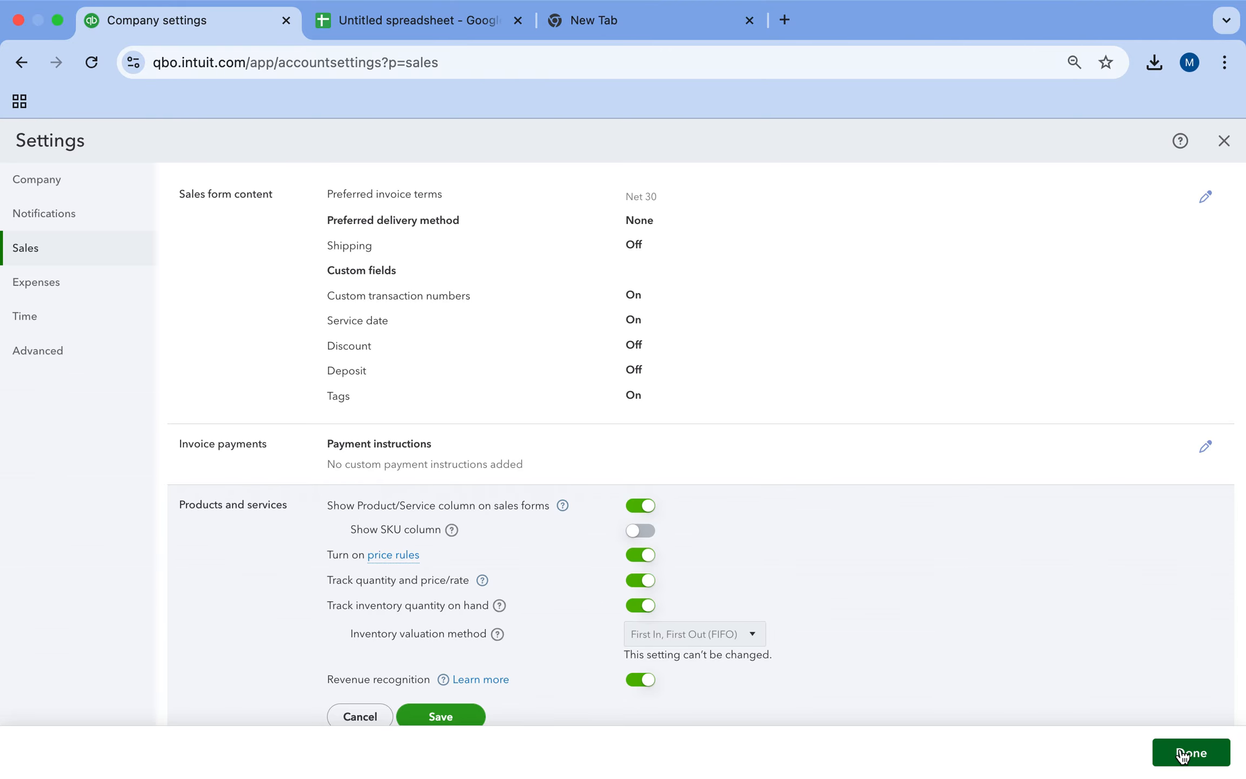
{"action": "left_click", "coordinate": [454, 720]}
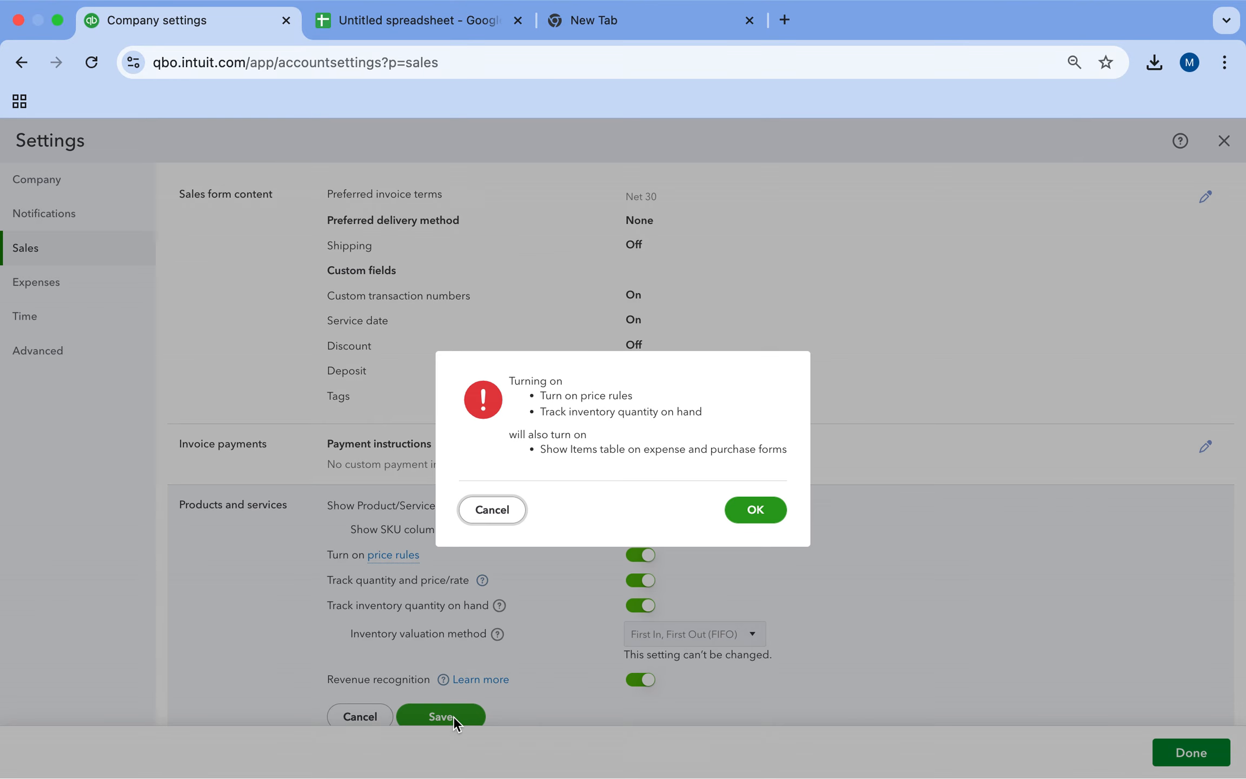
{"action": "left_click", "coordinate": [763, 514]}
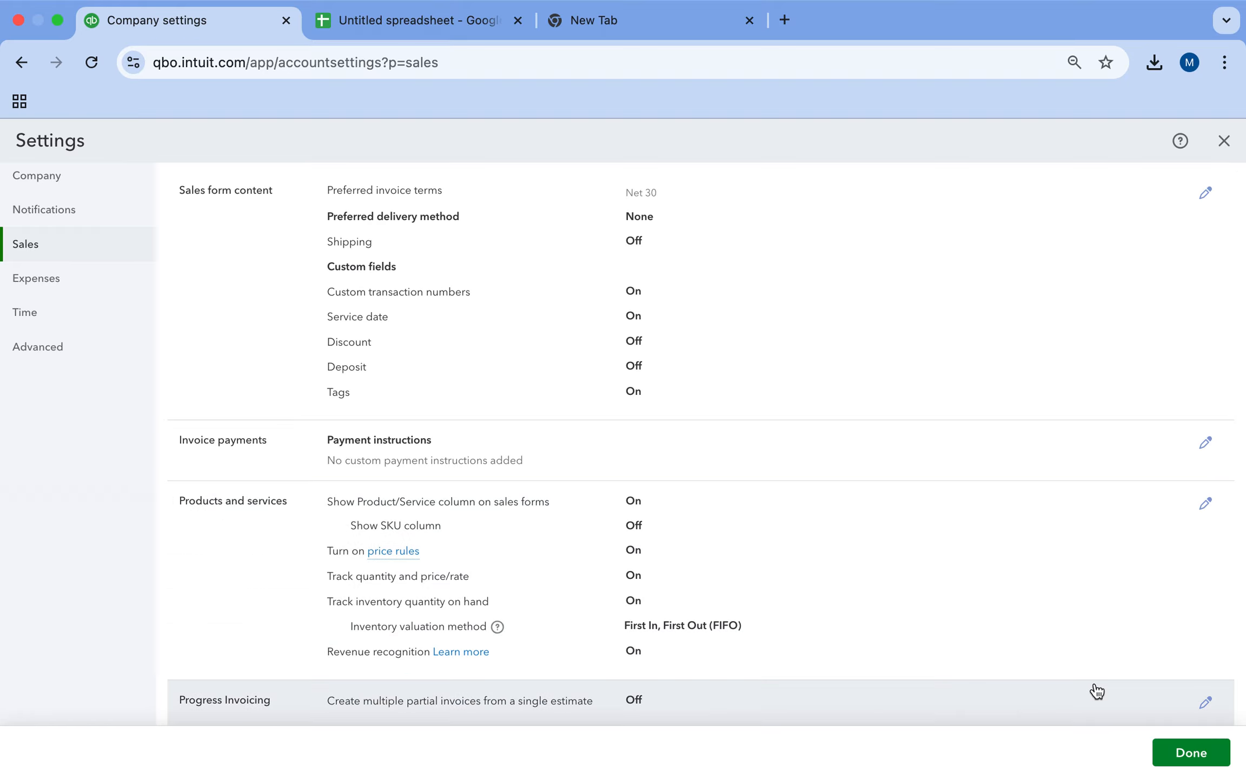
{"action": "left_click", "coordinate": [1181, 755]}
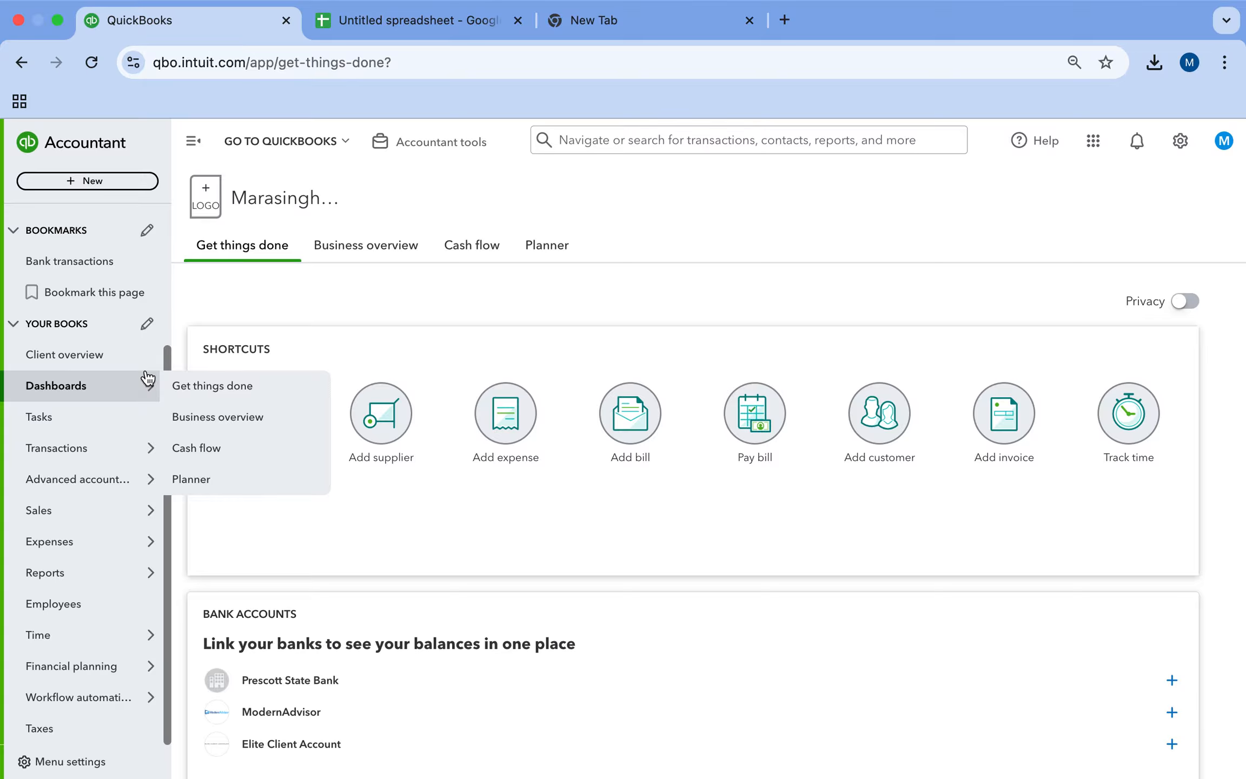
Start a new item of type Inventory in the Products and Services list.
{"action": "mouse_move", "coordinate": [83, 517]}
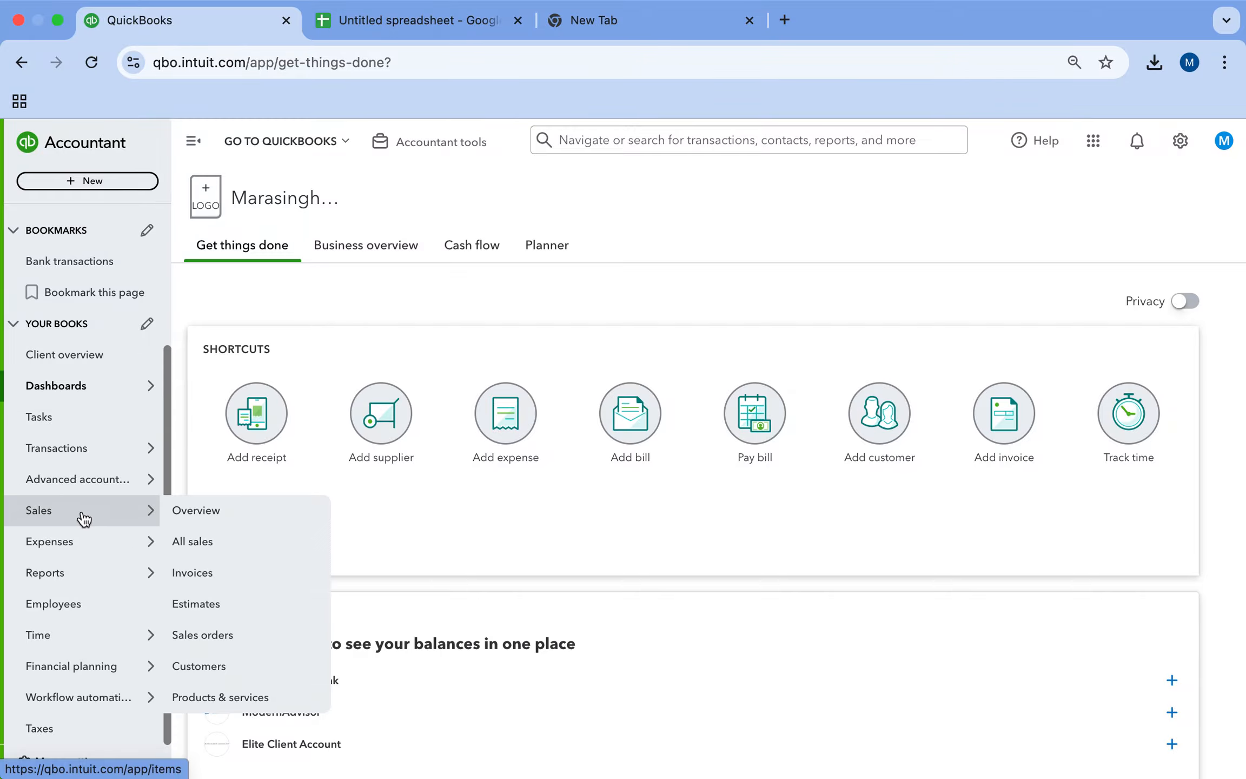
{"action": "left_click", "coordinate": [226, 691]}
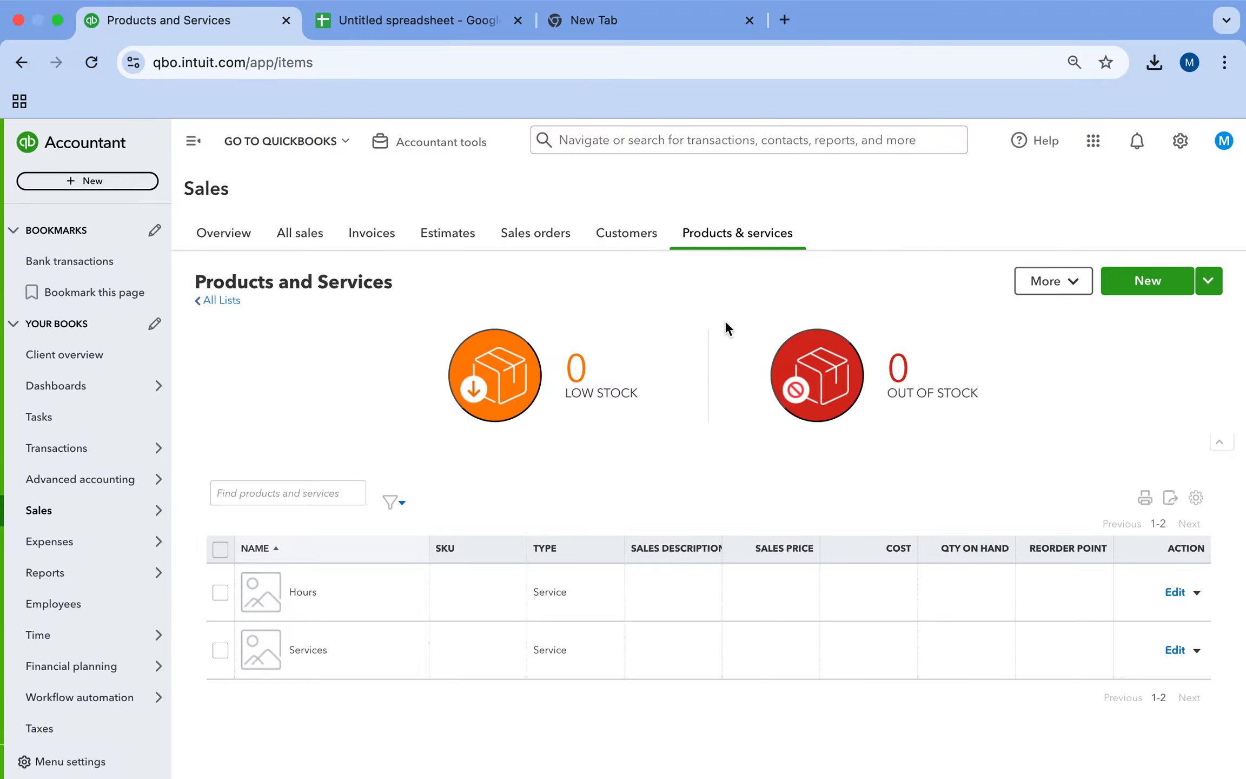
{"action": "left_click", "coordinate": [1143, 283]}
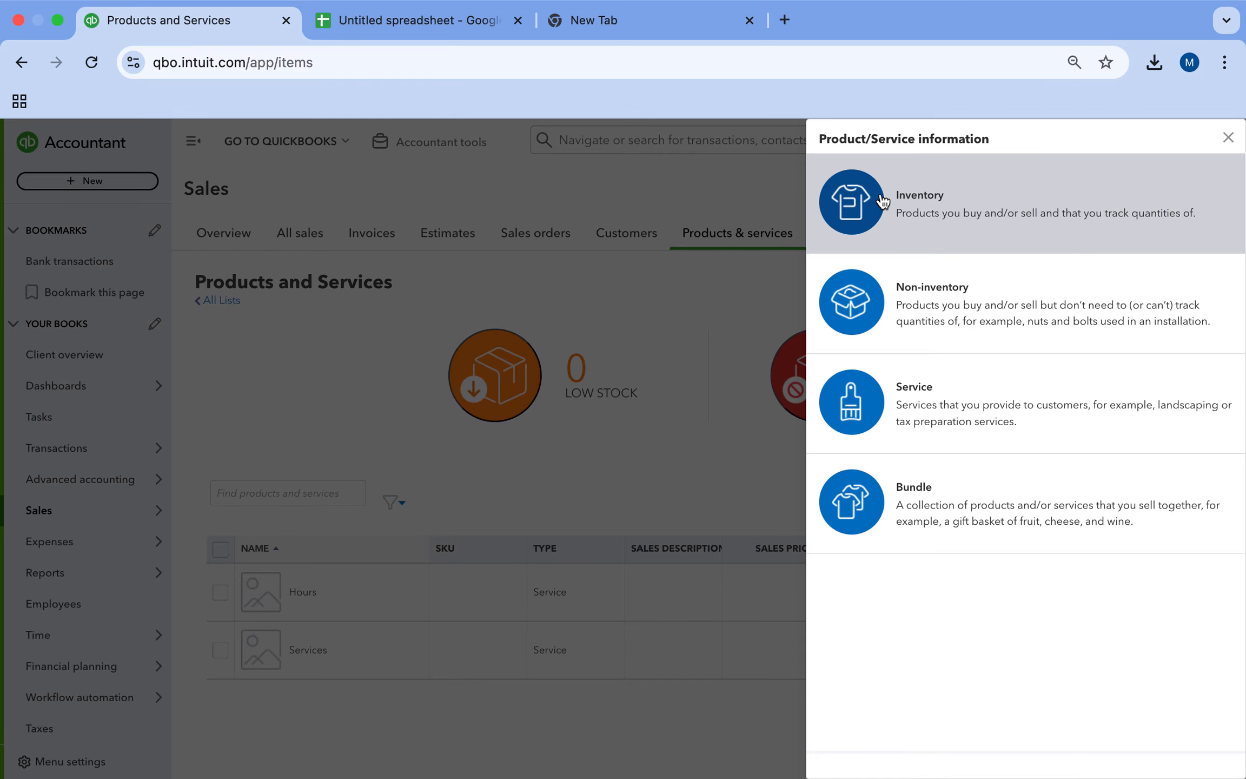
{"action": "left_click", "coordinate": [952, 208]}
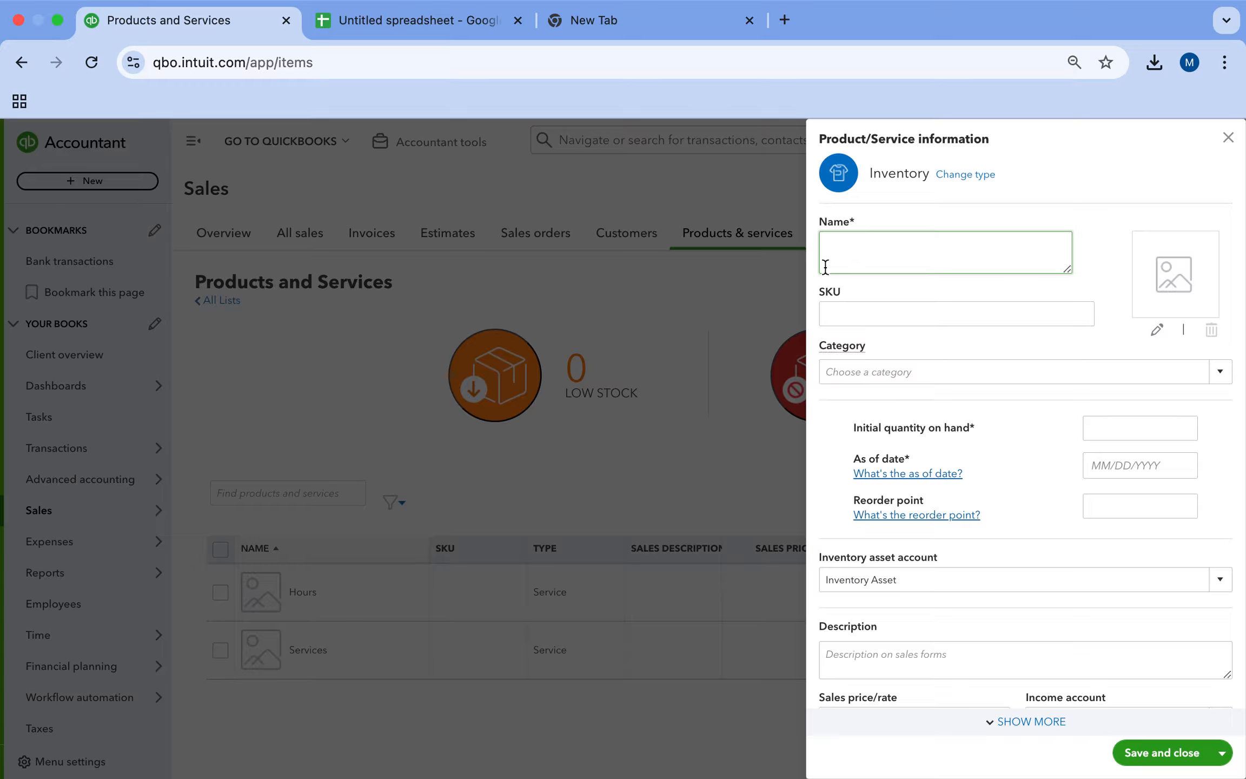
Name the inventory item "T Shirt -M" and give it the SKU 01000.
{"action": "type", "text": "T Shirt -M"}
{"action": "left_click", "coordinate": [855, 314]}
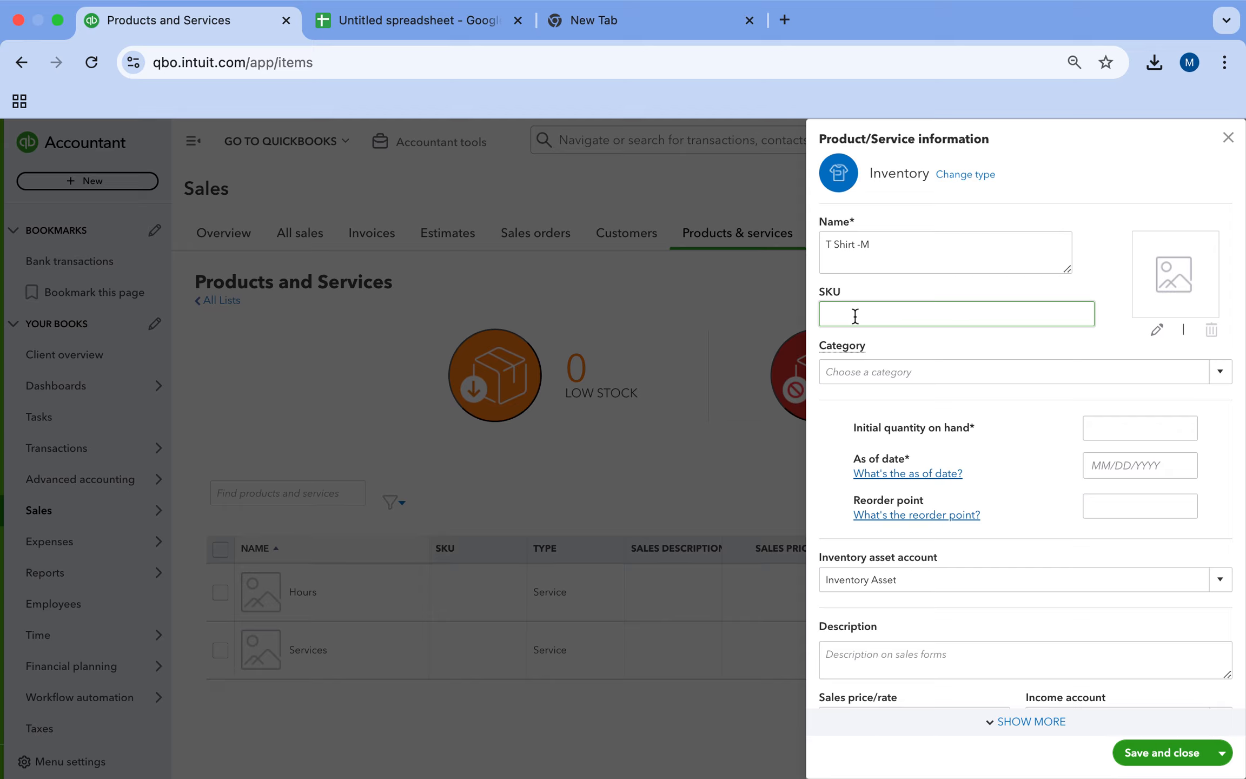
{"action": "type", "text": "01000"}
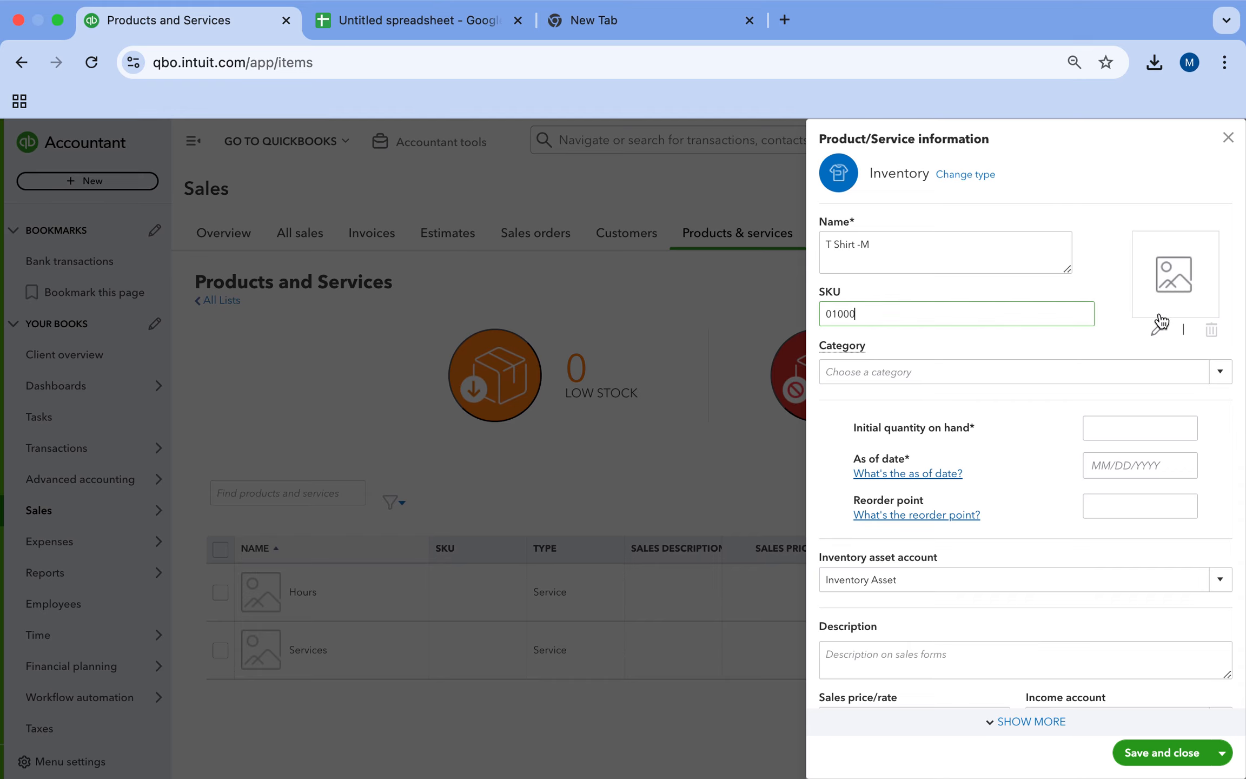
Try to add a new product category named Cotton.
{"action": "left_click", "coordinate": [1219, 384]}
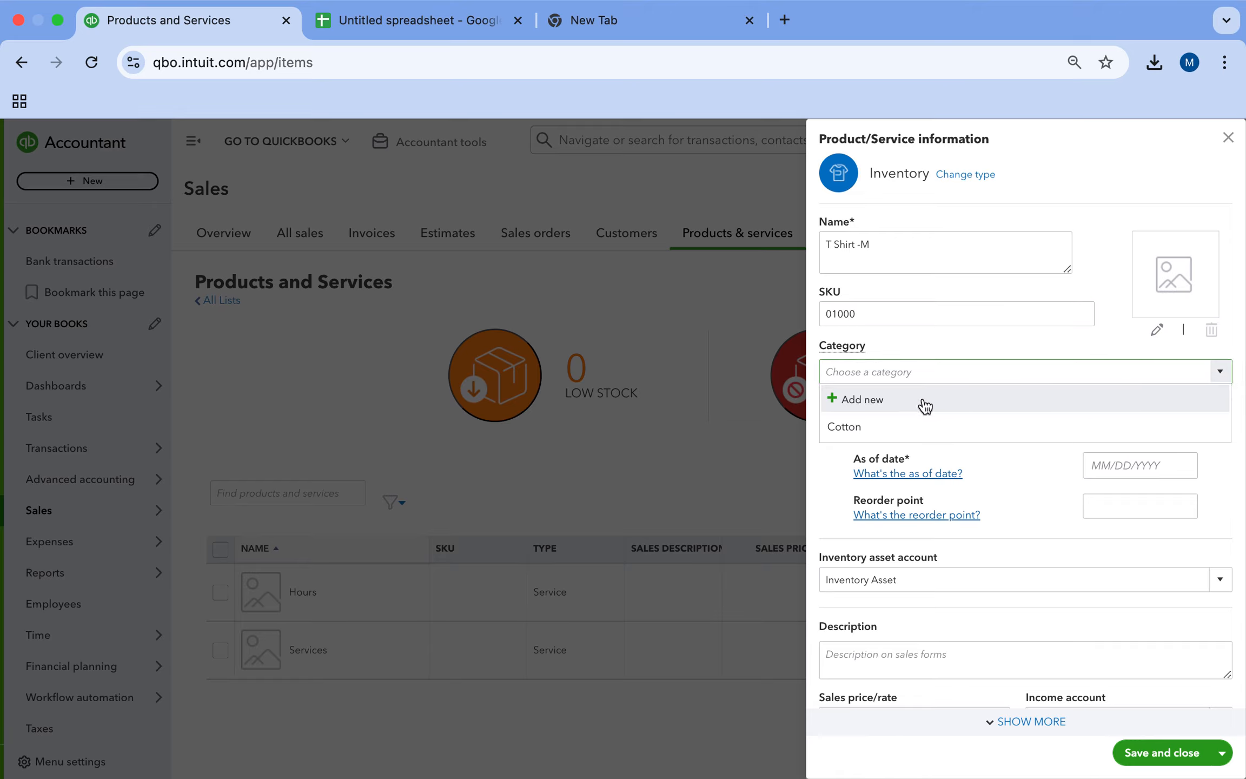
{"action": "left_click", "coordinate": [903, 402]}
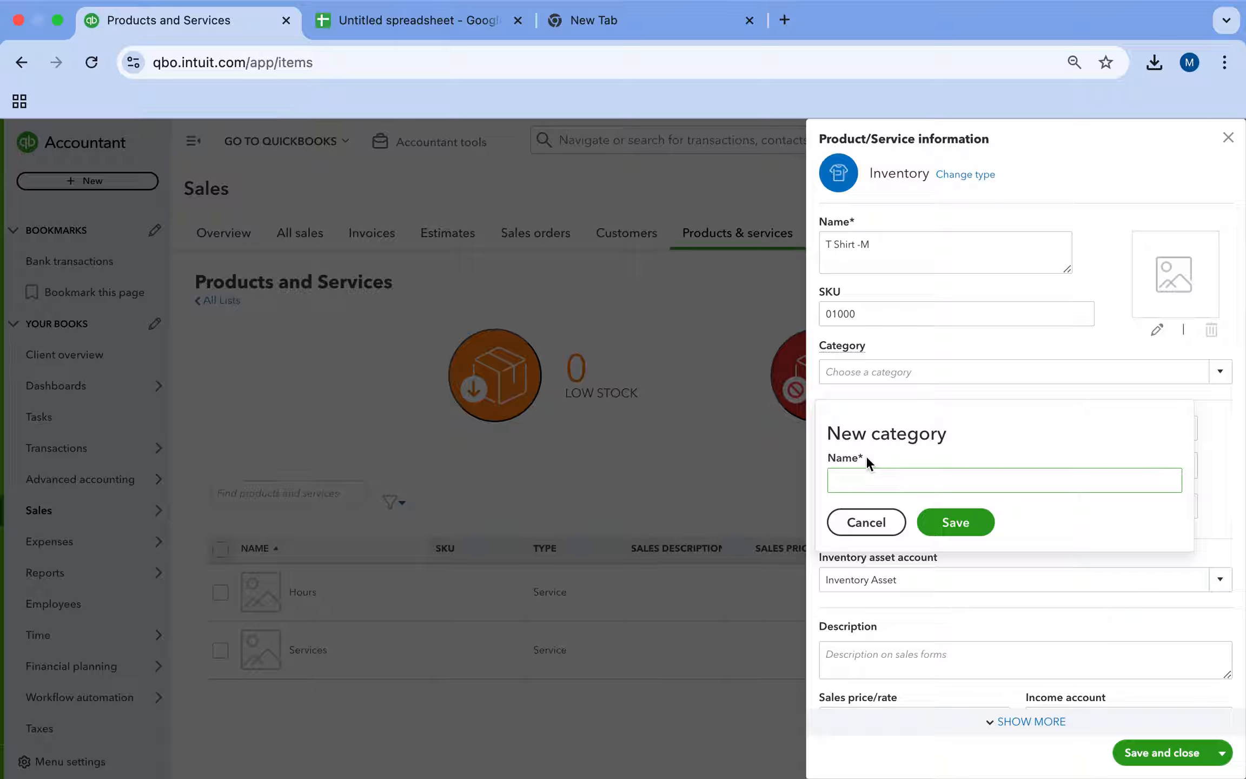
{"action": "type", "text": "Cotton"}
{"action": "left_click", "coordinate": [953, 537]}
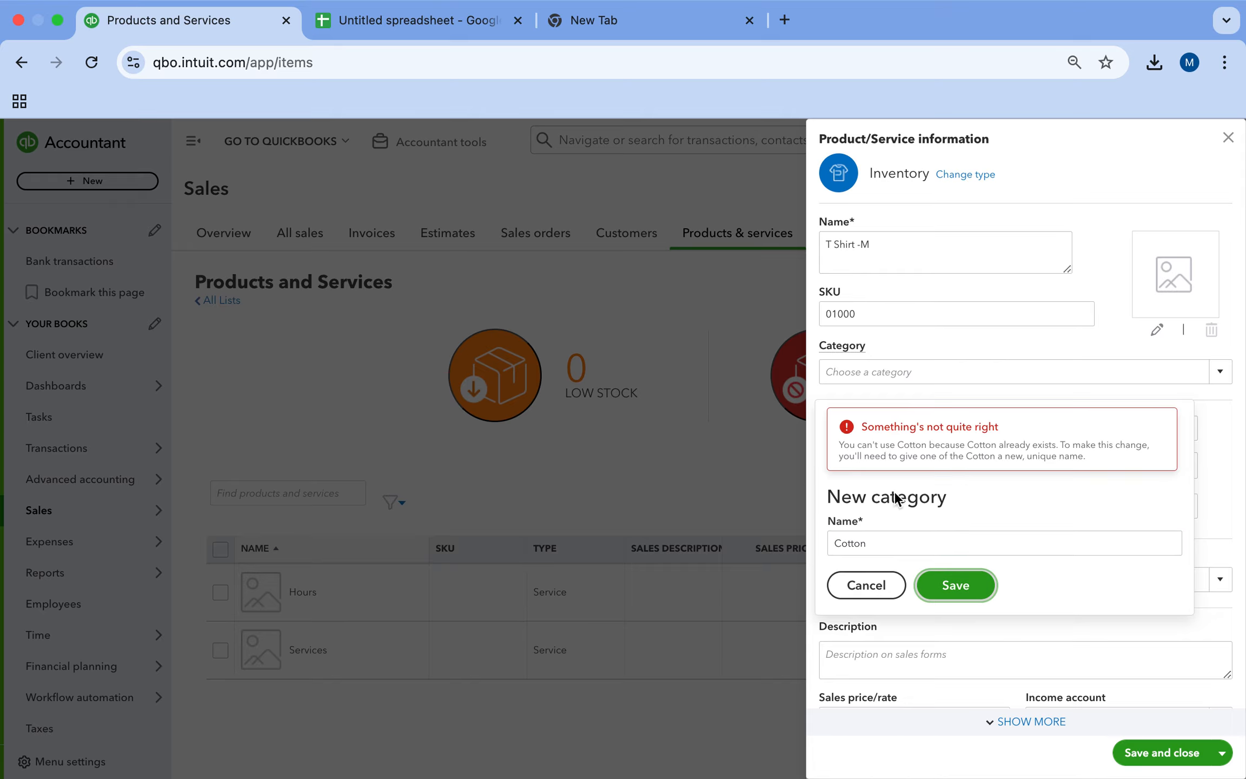
{"action": "left_click", "coordinate": [860, 585]}
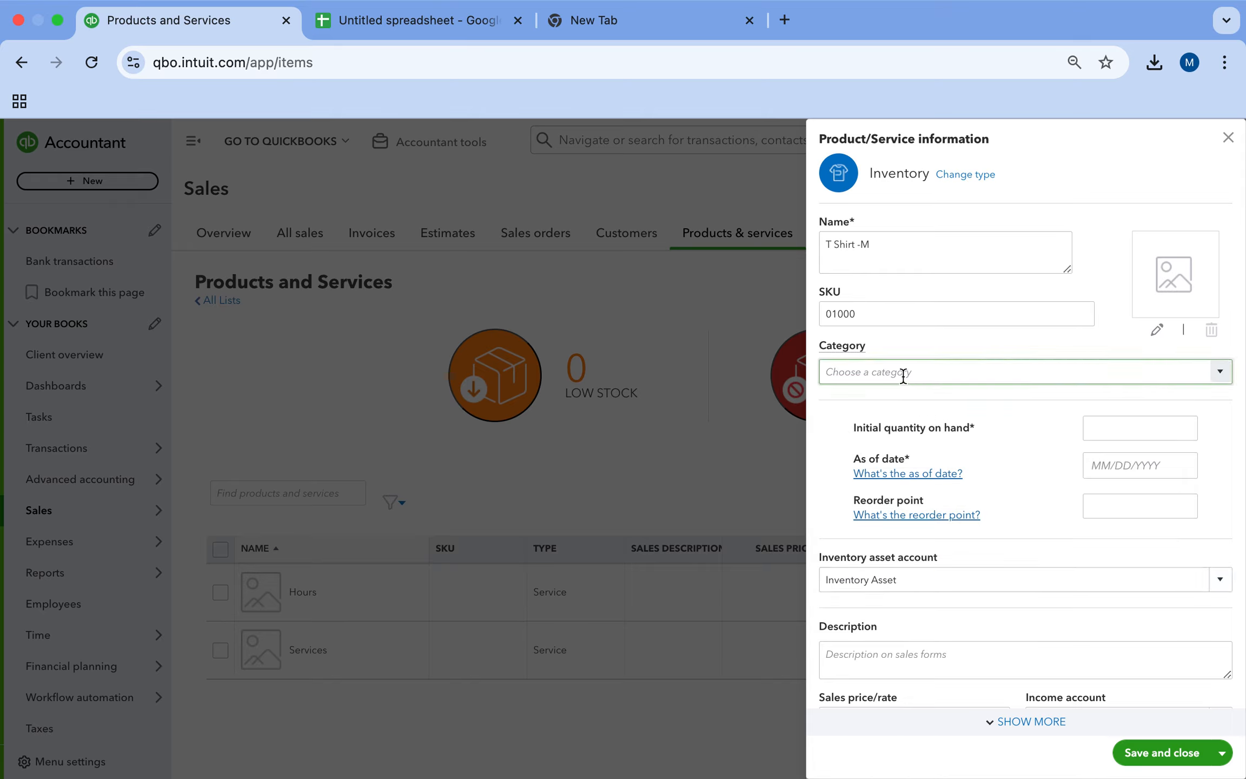
Assign the item to the existing Cotton category and set its initial quantity on hand to 10 as of 10/28/2025.
{"action": "left_click", "coordinate": [1216, 372]}
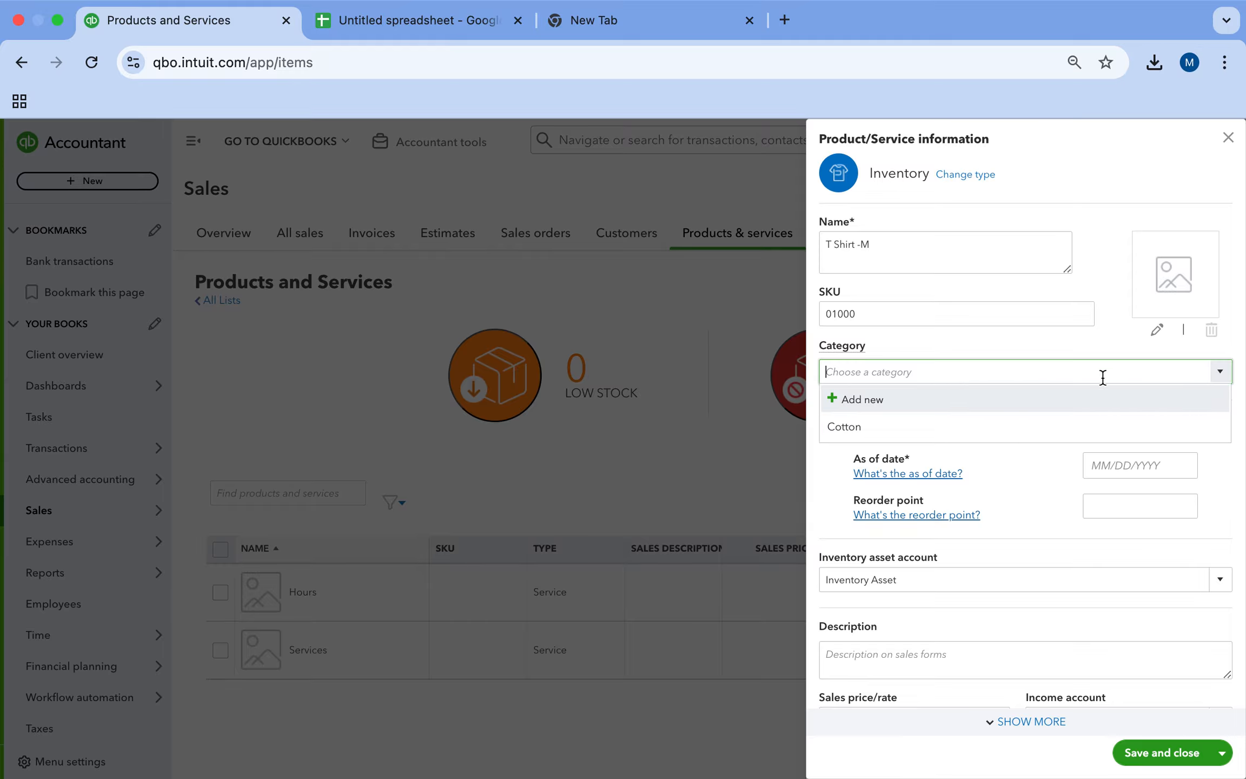
{"action": "left_click", "coordinate": [918, 430]}
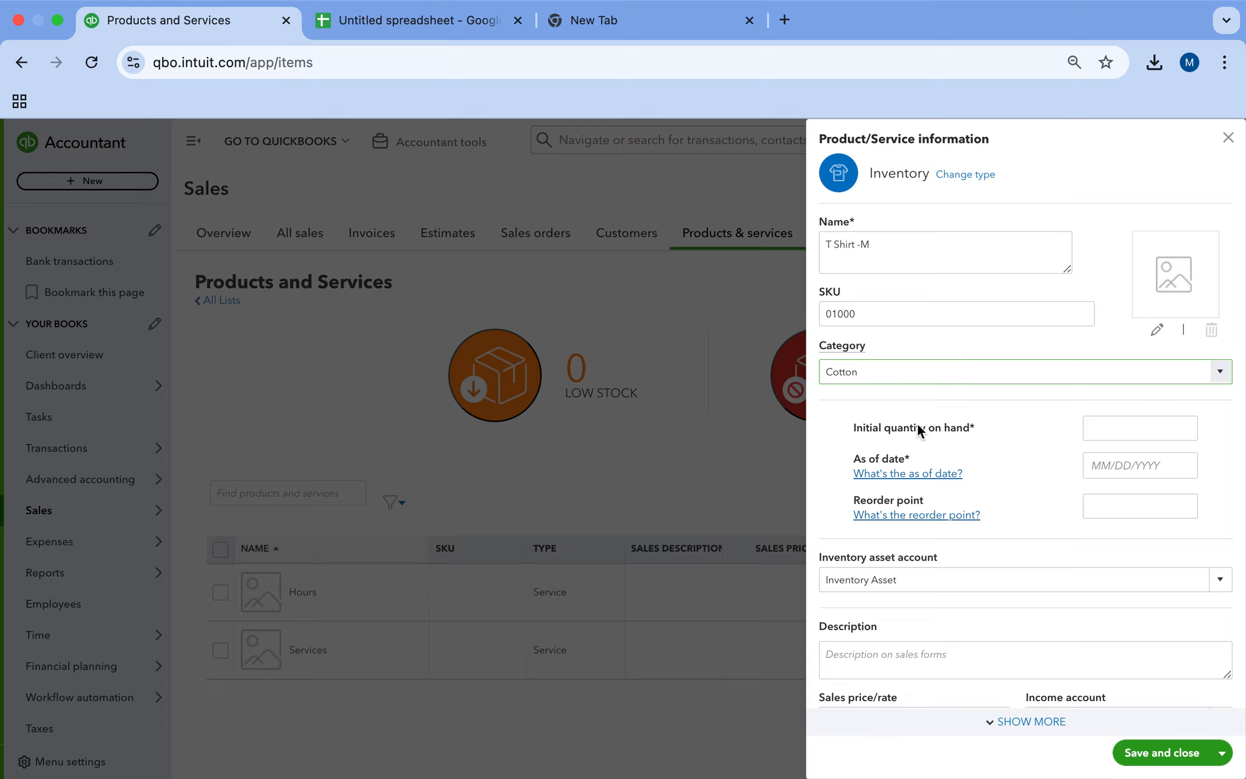
{"action": "left_click", "coordinate": [1097, 431]}
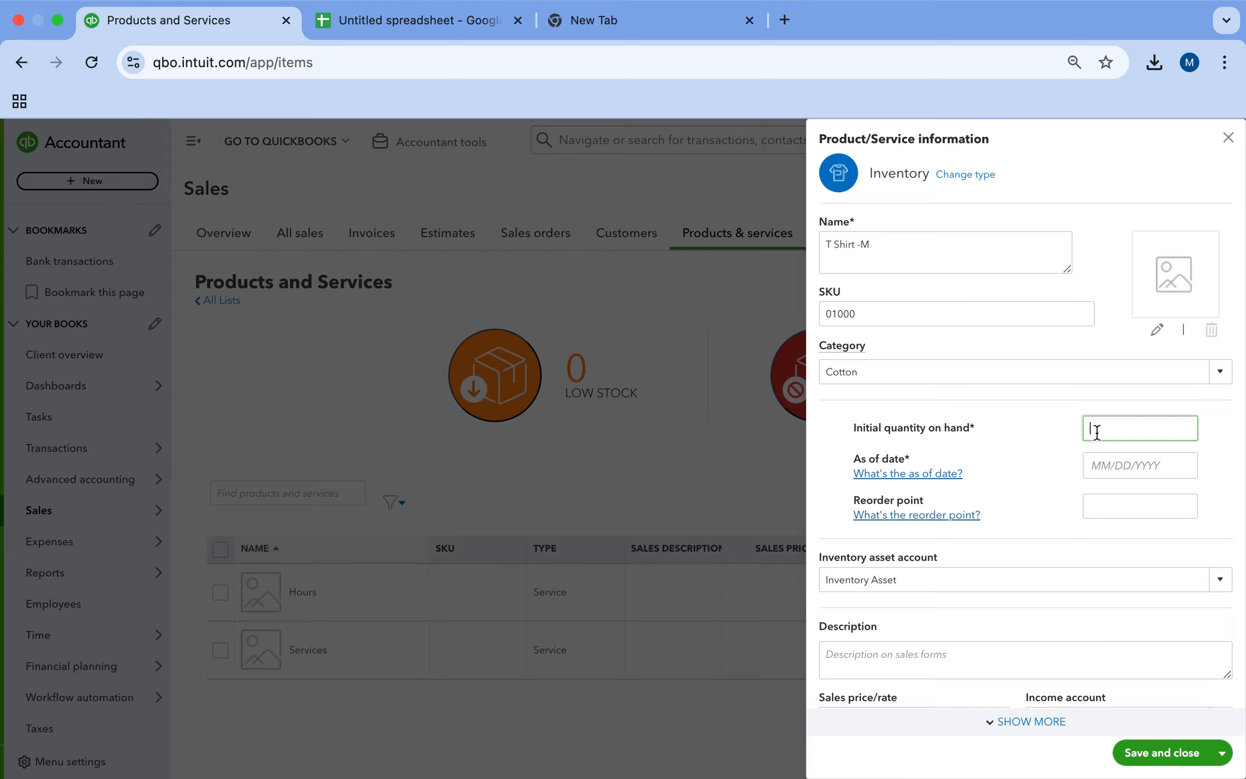
{"action": "type", "text": "10"}
{"action": "left_click", "coordinate": [1094, 473]}
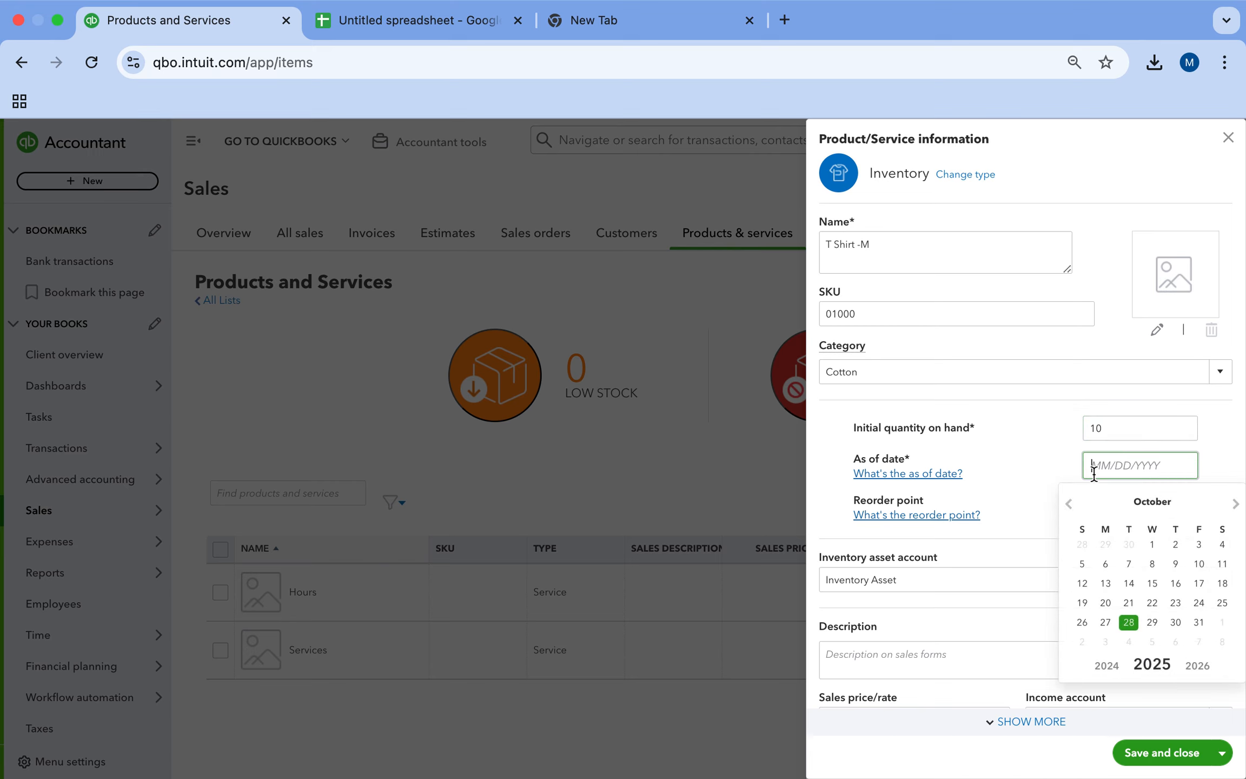
{"action": "left_click", "coordinate": [1128, 623]}
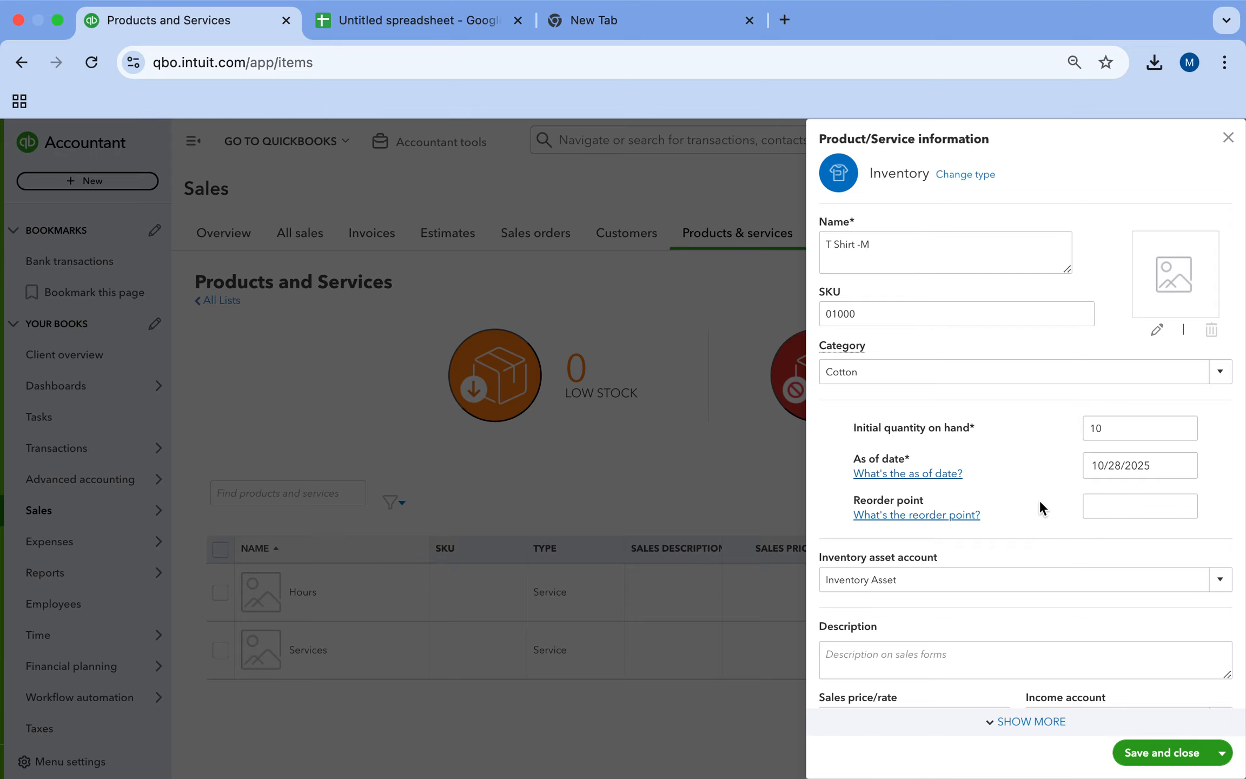
Clear the item's inventory asset account and examine the detail type choices for a new account, discarding the account form.
{"action": "scroll", "coordinate": [1039, 499], "scroll_direction": "down", "scroll_amount": 5}
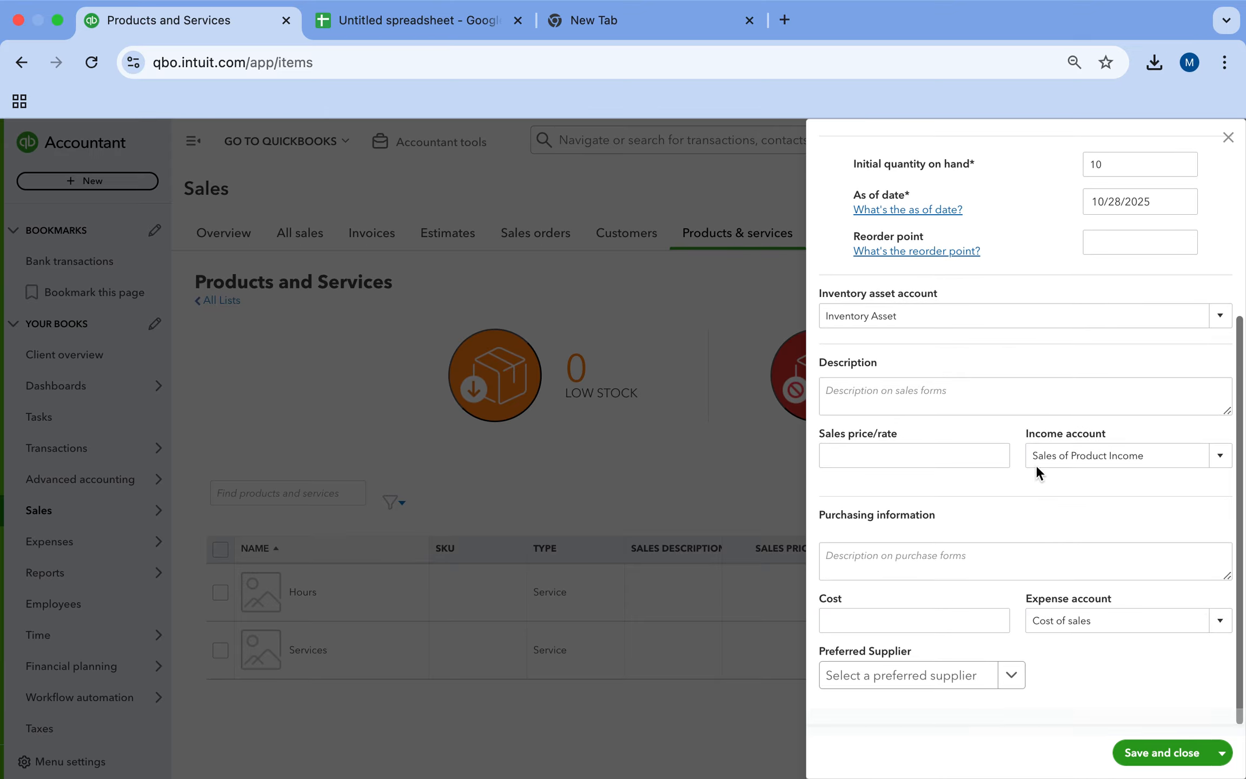
{"action": "left_click", "coordinate": [1220, 319]}
{"action": "left_click", "coordinate": [1220, 319]}
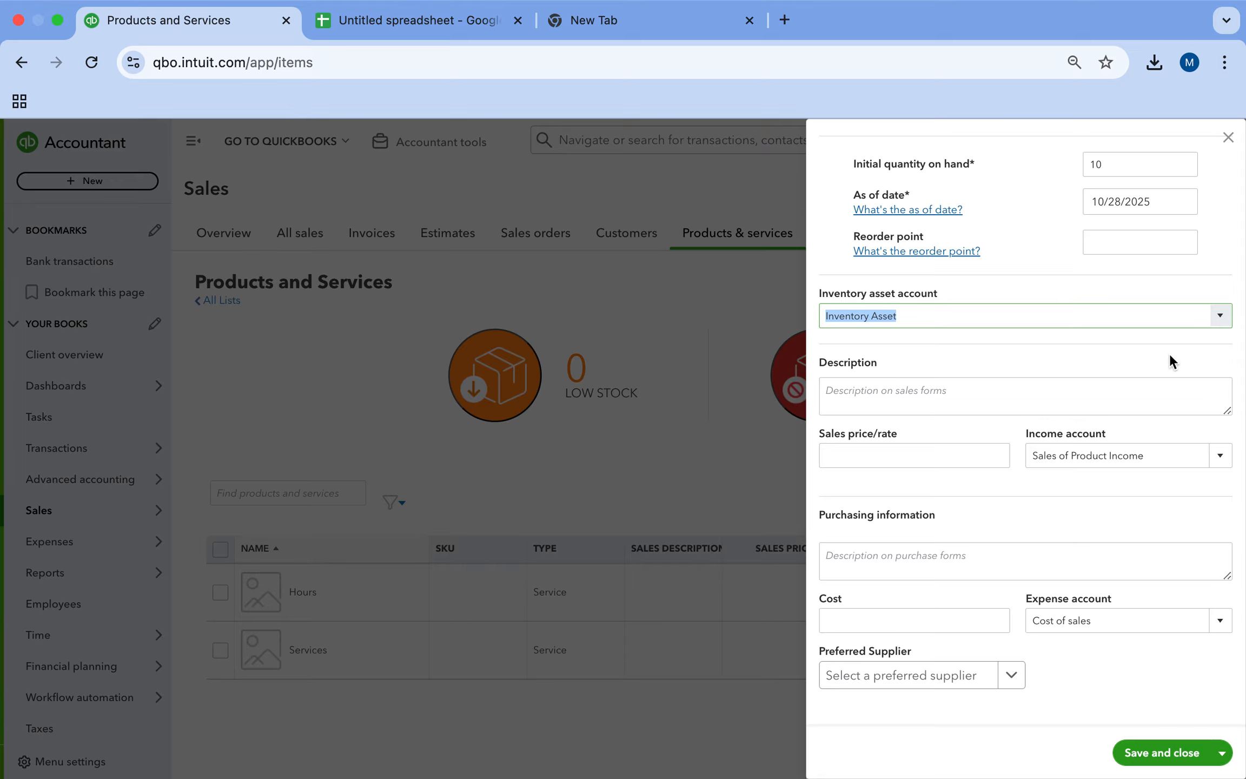
{"action": "left_click", "coordinate": [1220, 317]}
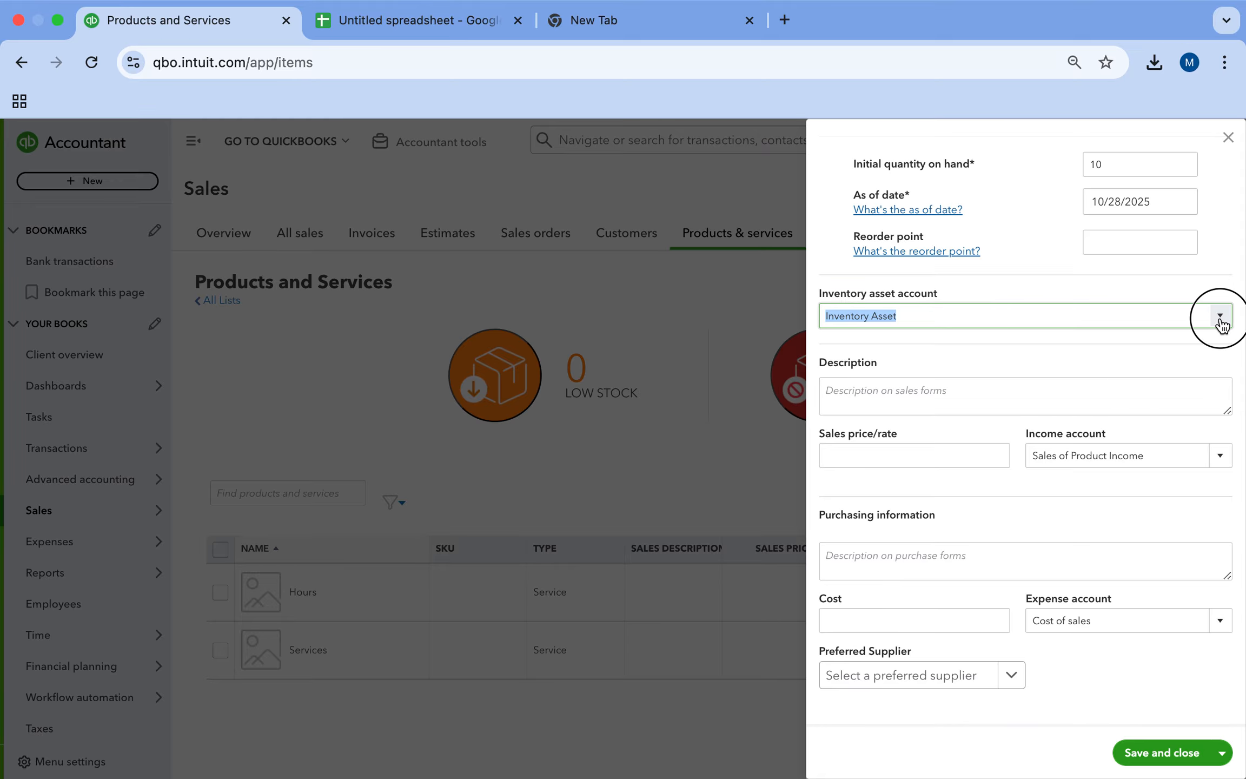
{"action": "key", "text": "BackSpace"}
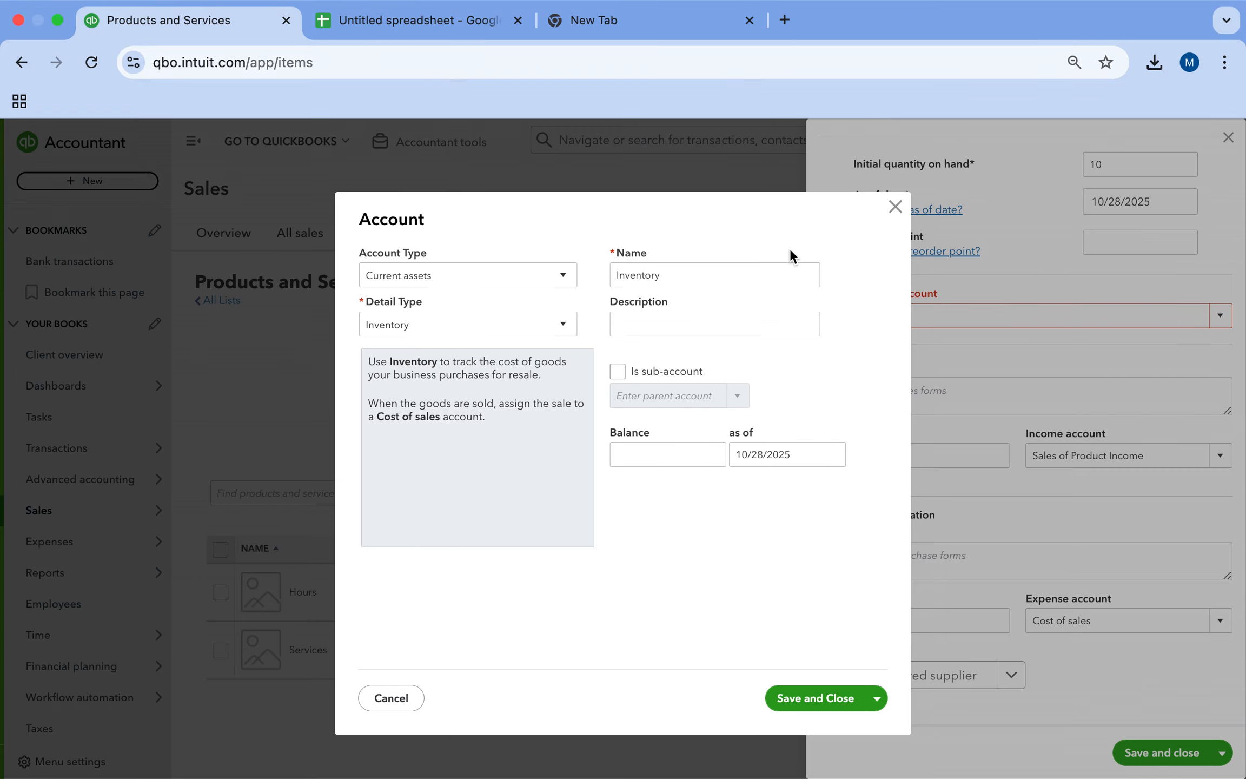
{"action": "left_click", "coordinate": [568, 327]}
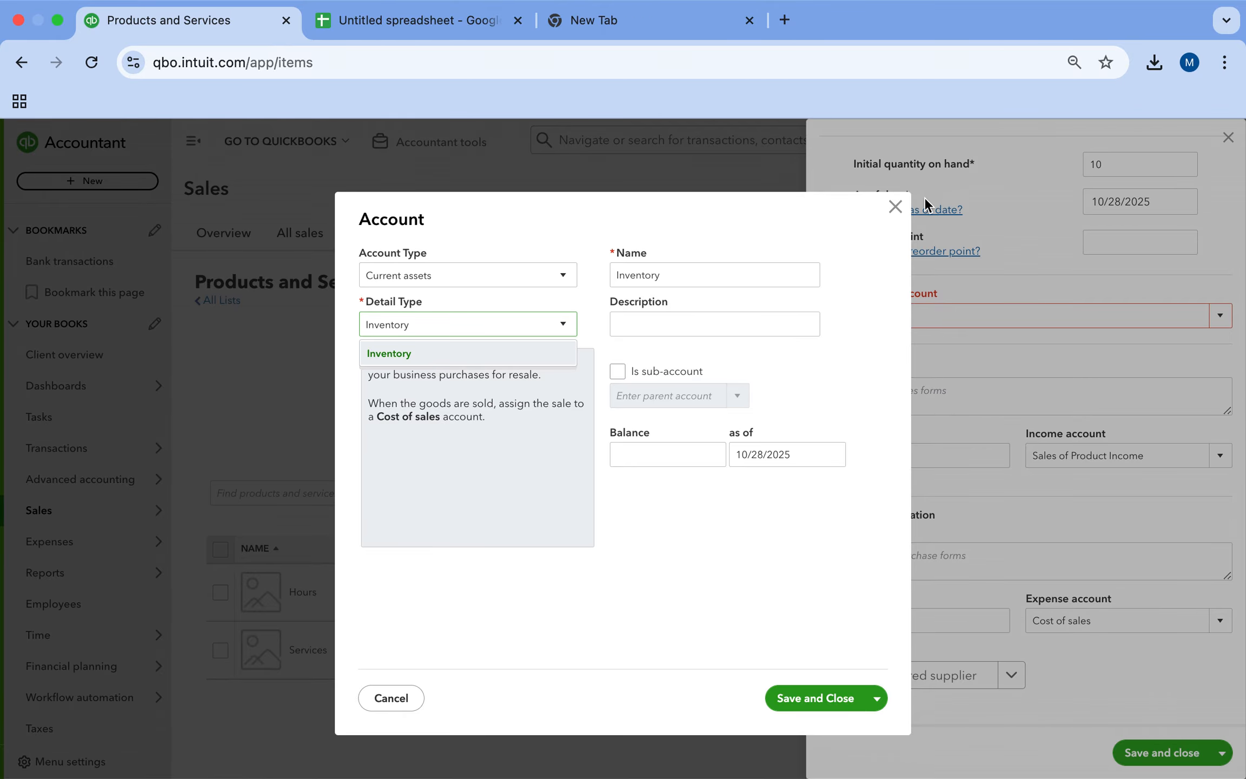
{"action": "left_click", "coordinate": [900, 207]}
{"action": "left_click", "coordinate": [898, 208]}
Examine the account type and detail type choices for a new inventory asset account again and close the form without saving.
{"action": "left_click", "coordinate": [1218, 315]}
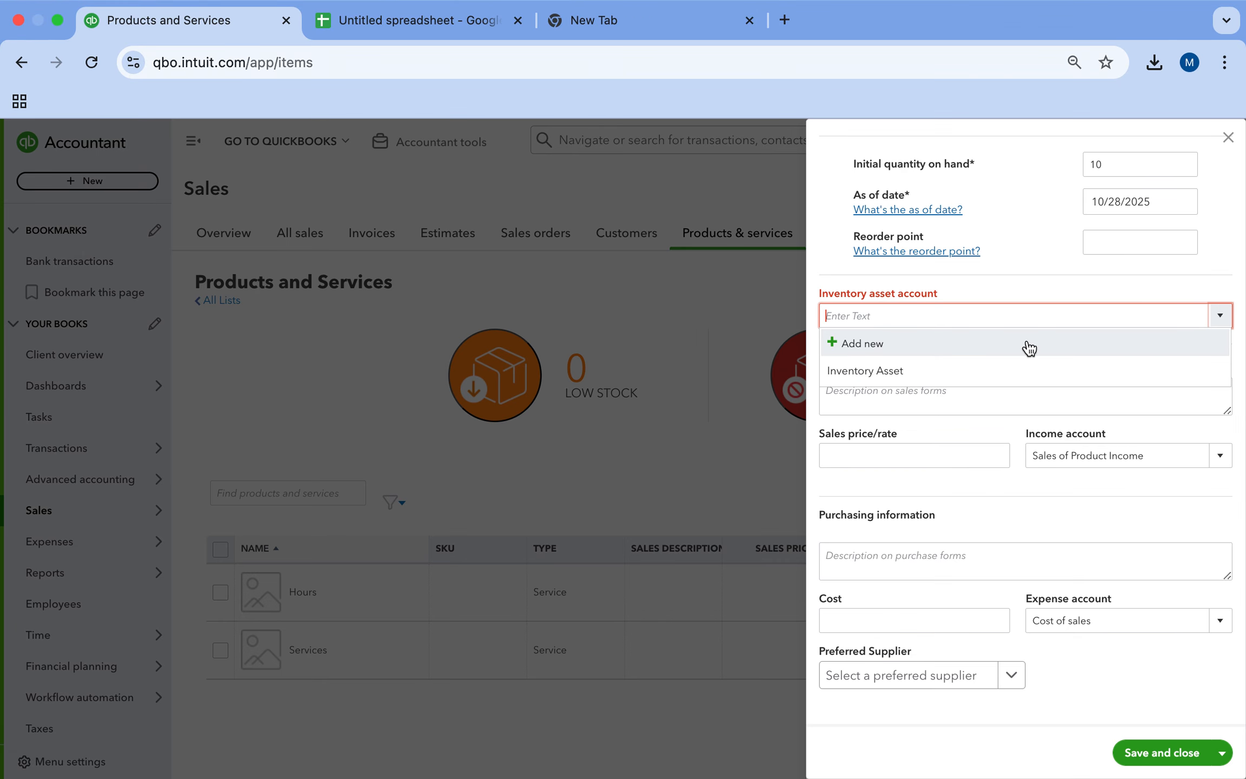
{"action": "left_click", "coordinate": [1009, 348]}
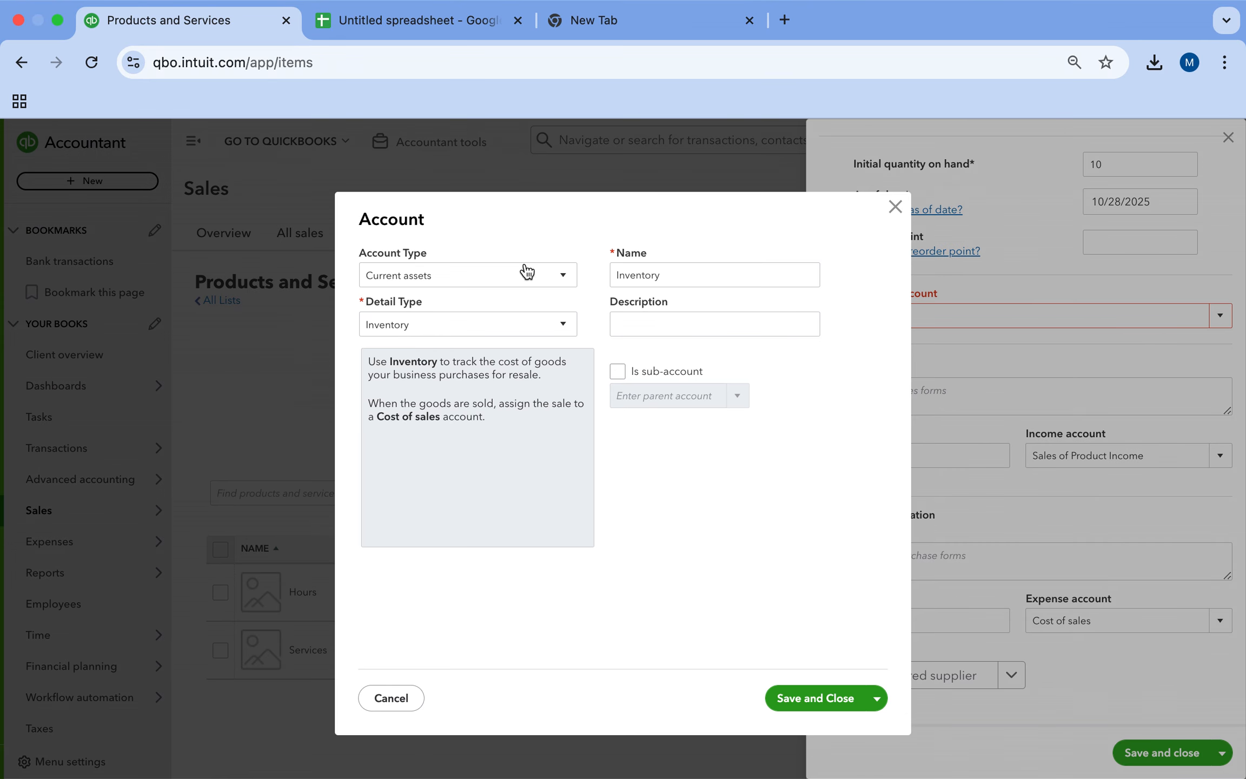
{"action": "left_click", "coordinate": [562, 277]}
{"action": "left_click", "coordinate": [554, 300]}
{"action": "left_click", "coordinate": [553, 324]}
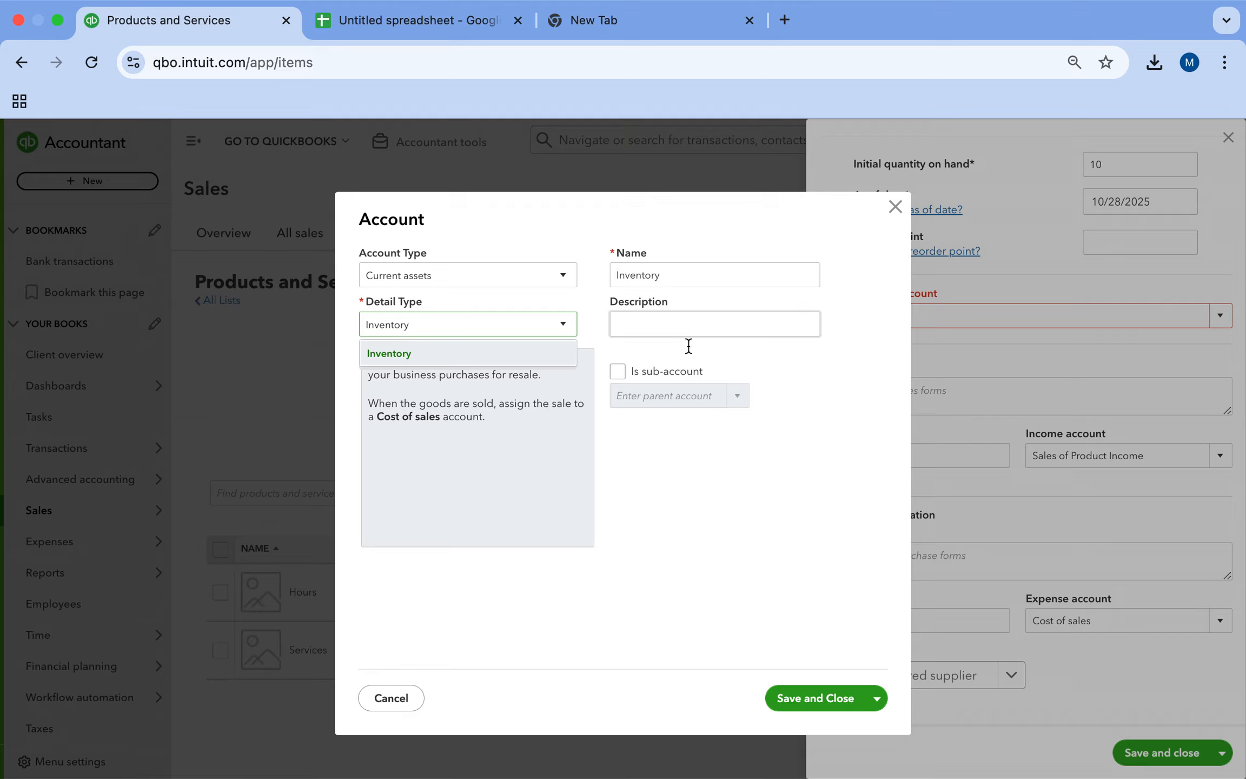
{"action": "left_click", "coordinate": [895, 207]}
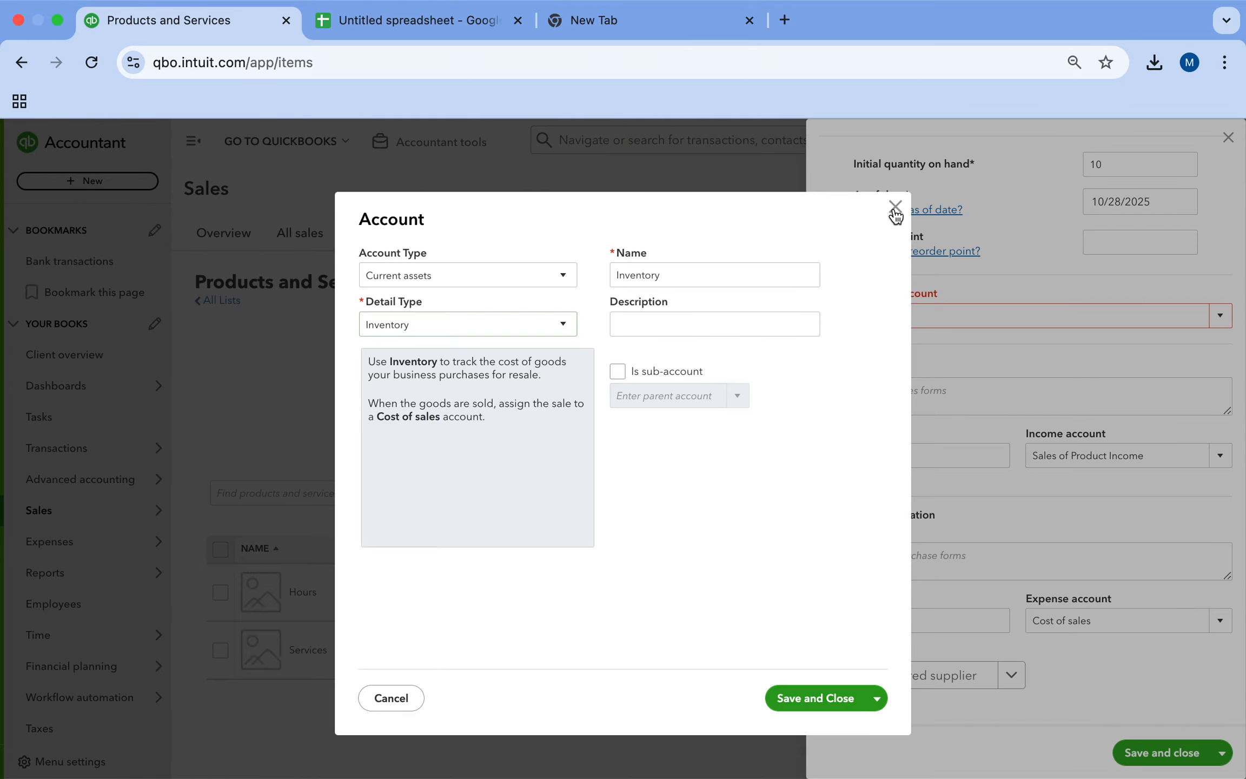
Set the item's inventory asset account to Inventory Asset and enter "T Shirt -M" as its sales description.
{"action": "left_click", "coordinate": [906, 310]}
{"action": "type", "text": "in"}
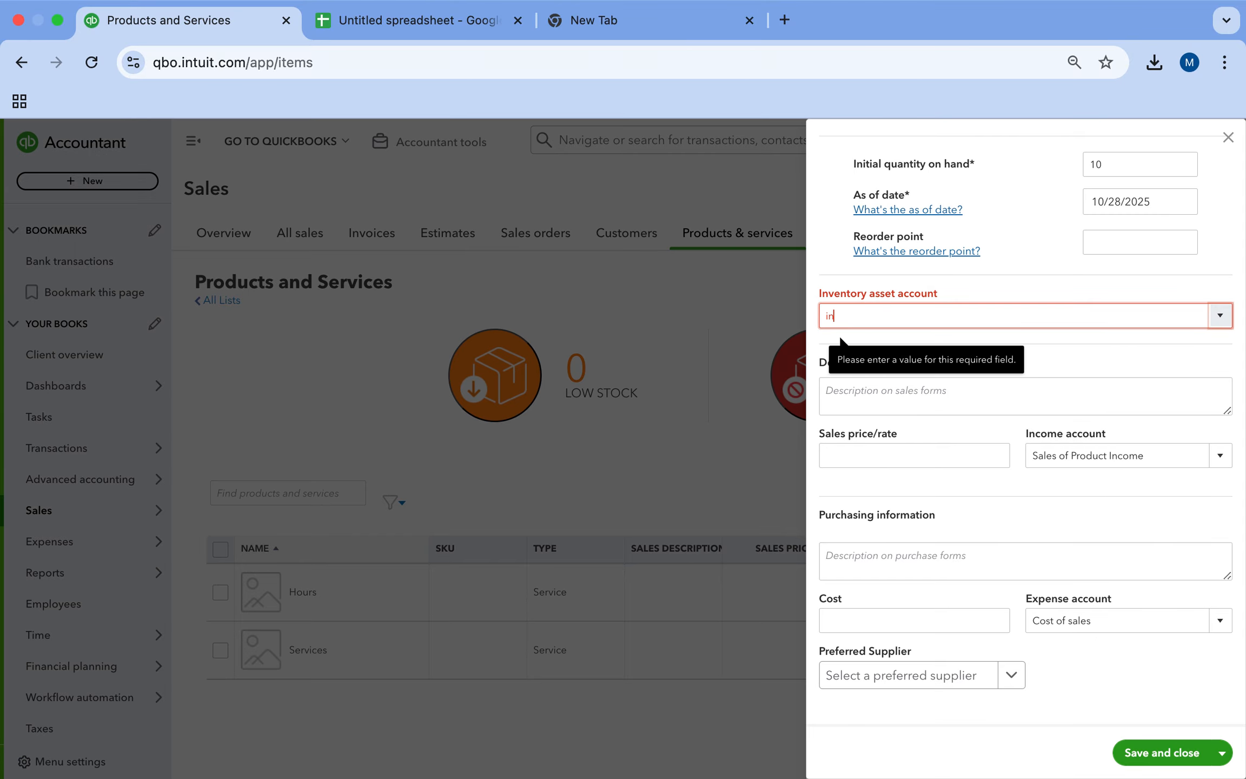
{"action": "left_click", "coordinate": [926, 370]}
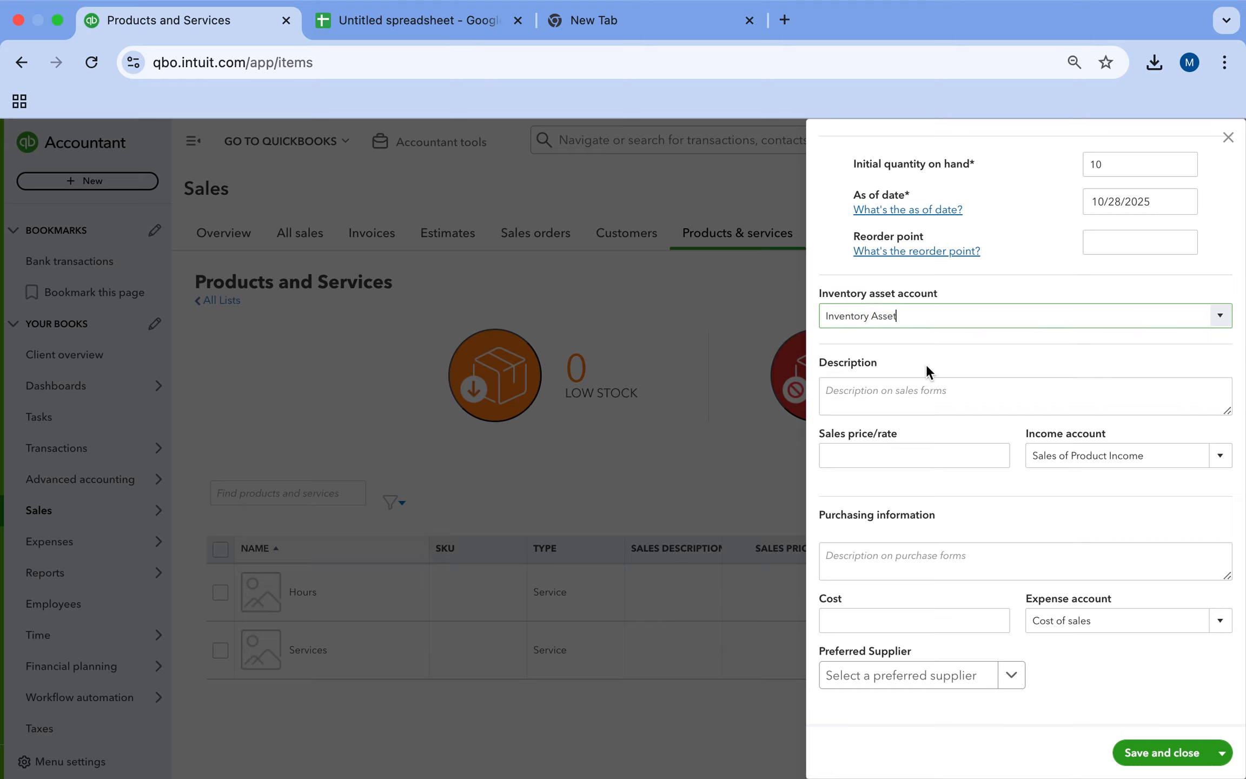
{"action": "left_click", "coordinate": [870, 386]}
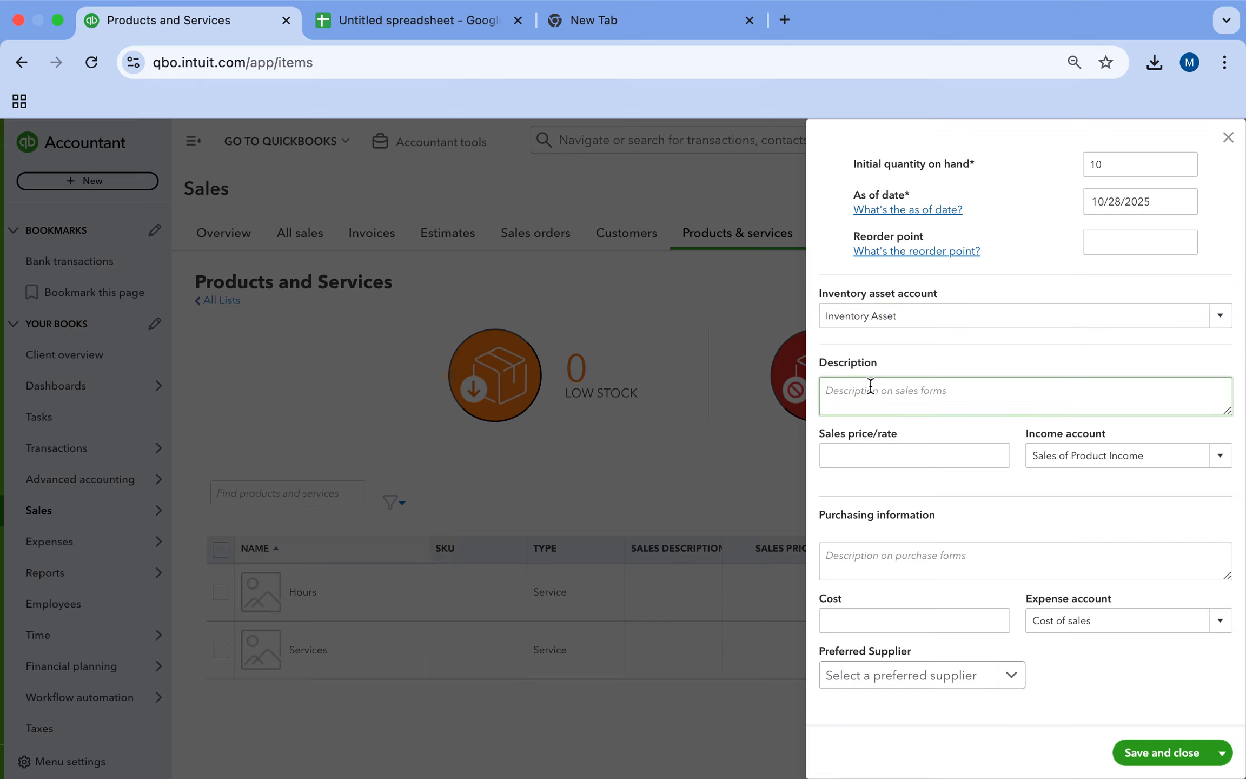
{"action": "type", "text": "T Shirt -M"}
{"action": "left_click", "coordinate": [1005, 478]}
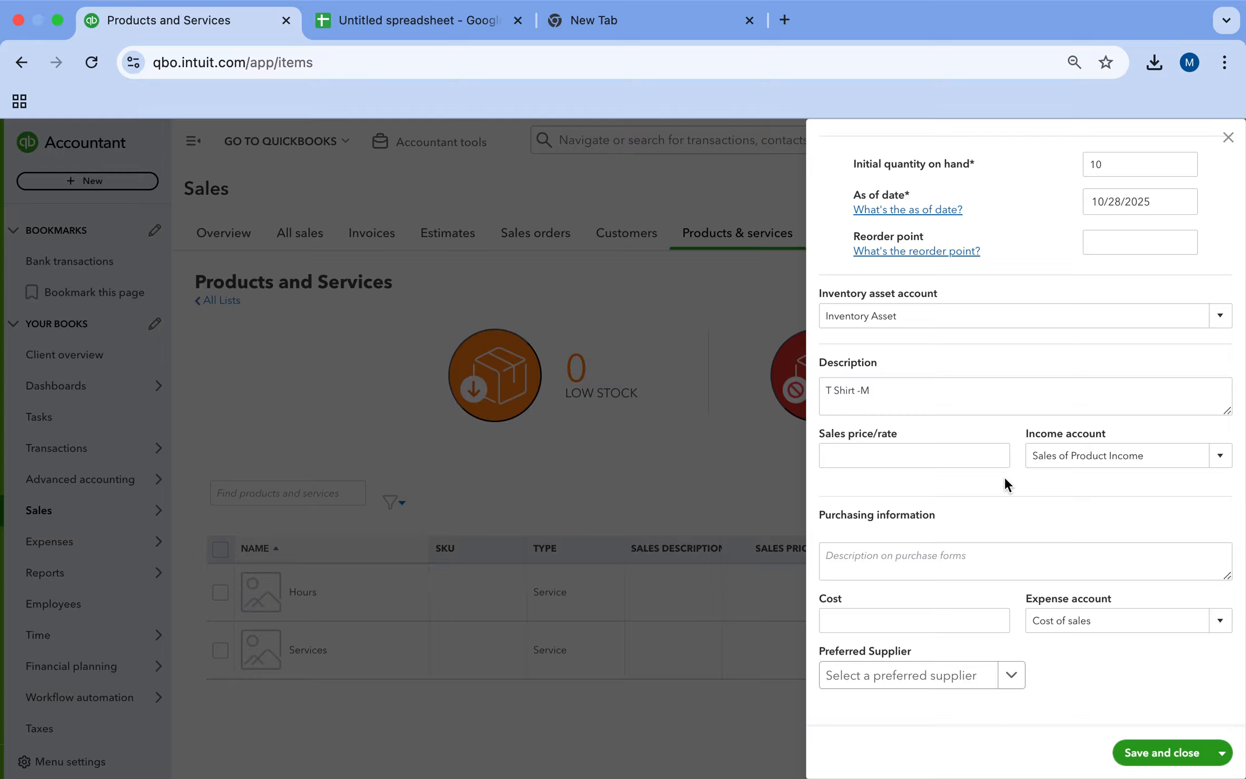
{"action": "left_click", "coordinate": [876, 457]}
Switch to the Google Sheets spreadsheet and list T SHIRT M, T SHIRT L and OVERZIED in cells B4 to B6.
{"action": "left_click", "coordinate": [418, 24]}
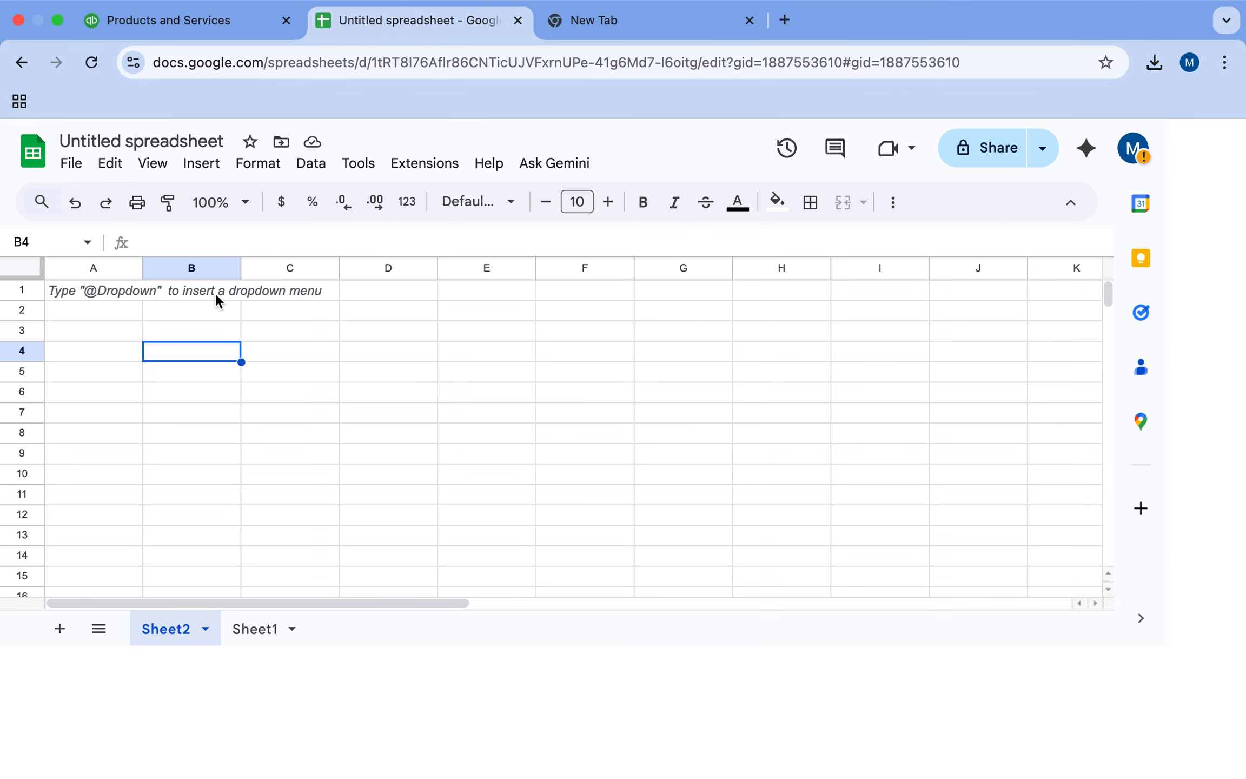
{"action": "left_click", "coordinate": [178, 332]}
{"action": "left_click", "coordinate": [180, 353]}
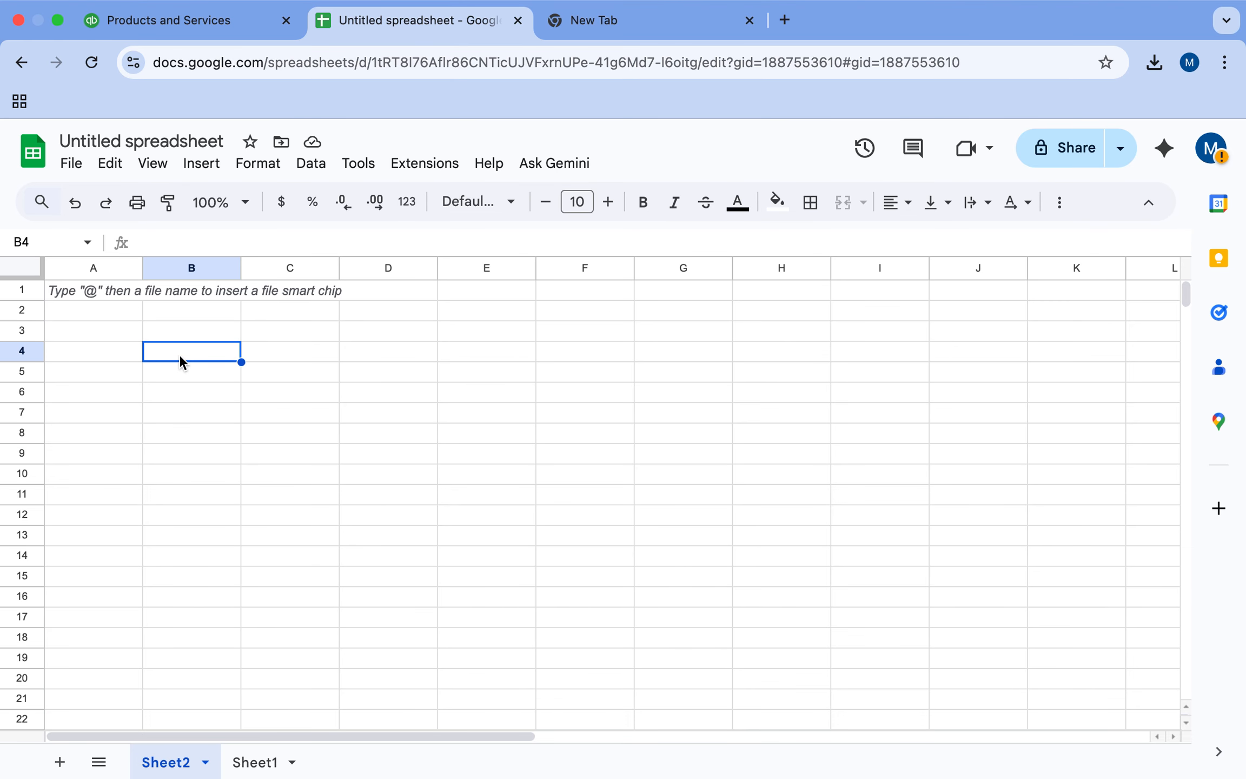
{"action": "type", "text": "T SG"}
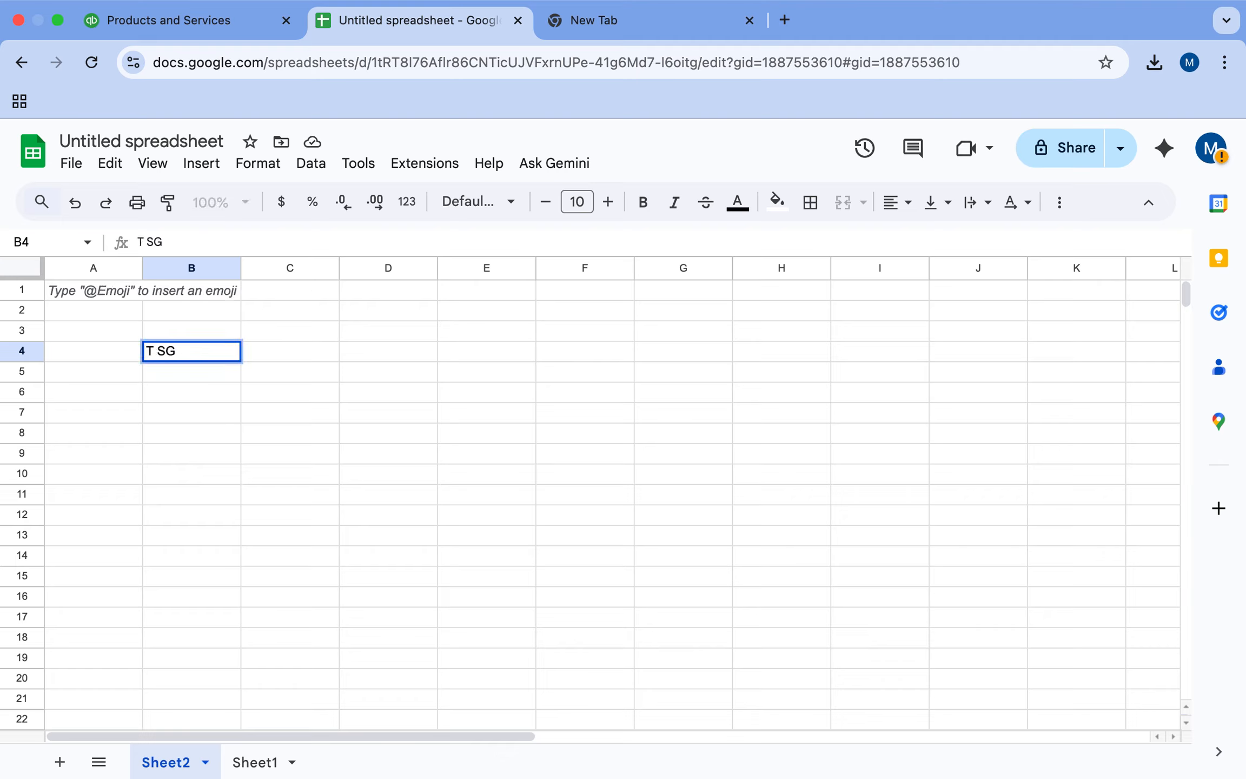
{"action": "key", "text": "BackSpace"}
{"action": "type", "text": "HIRT M"}
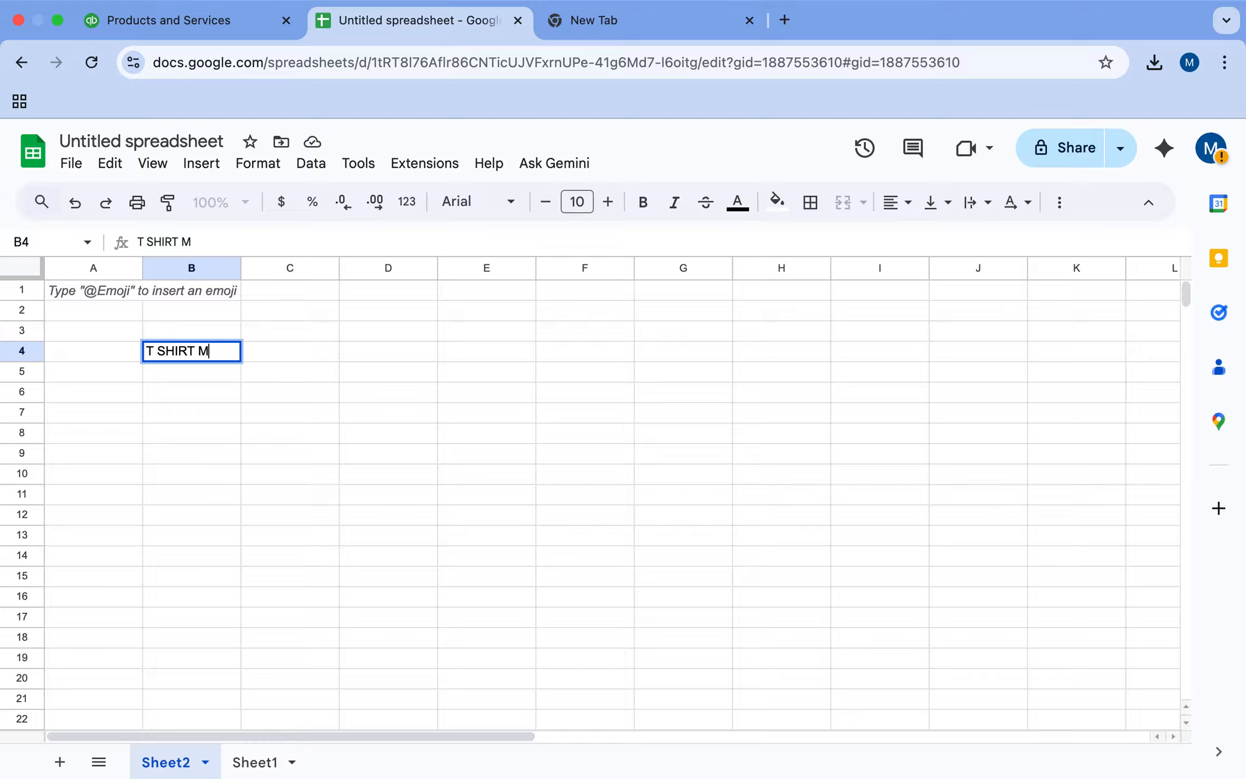
{"action": "key", "text": "Return"}
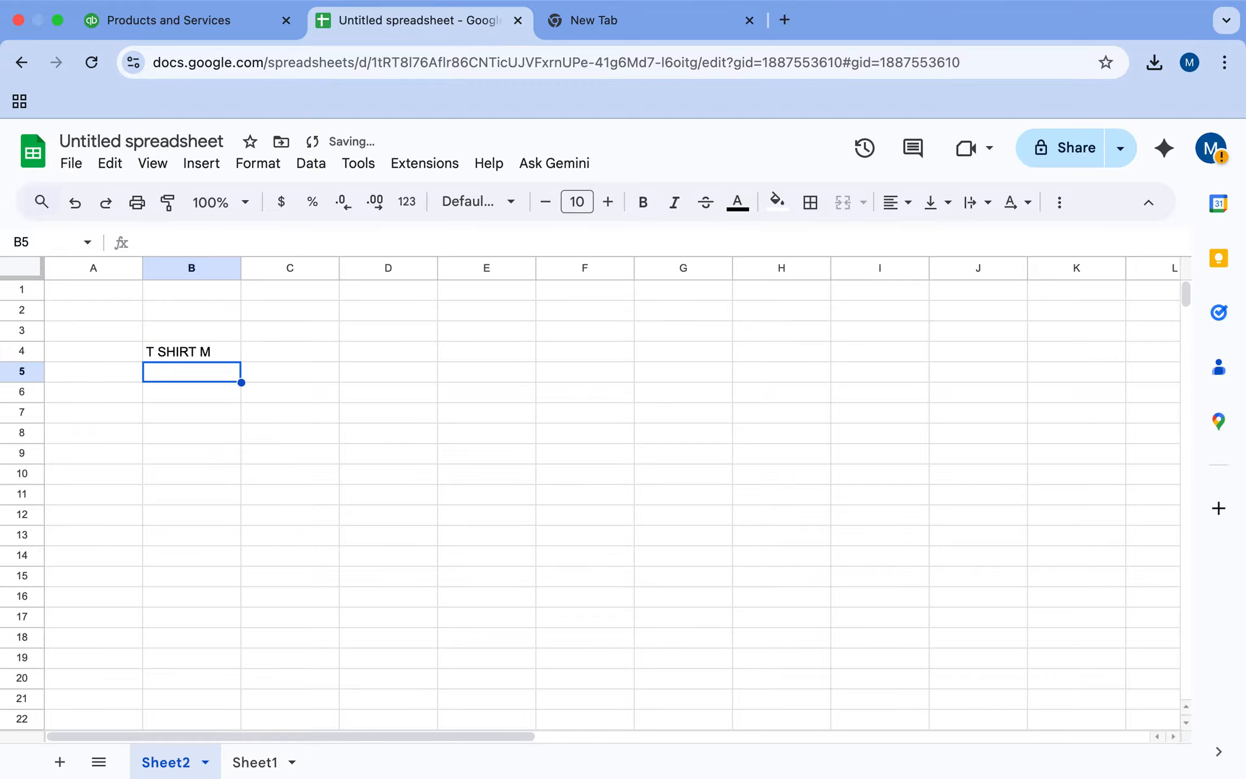
{"action": "type", "text": "T SHIRT L"}
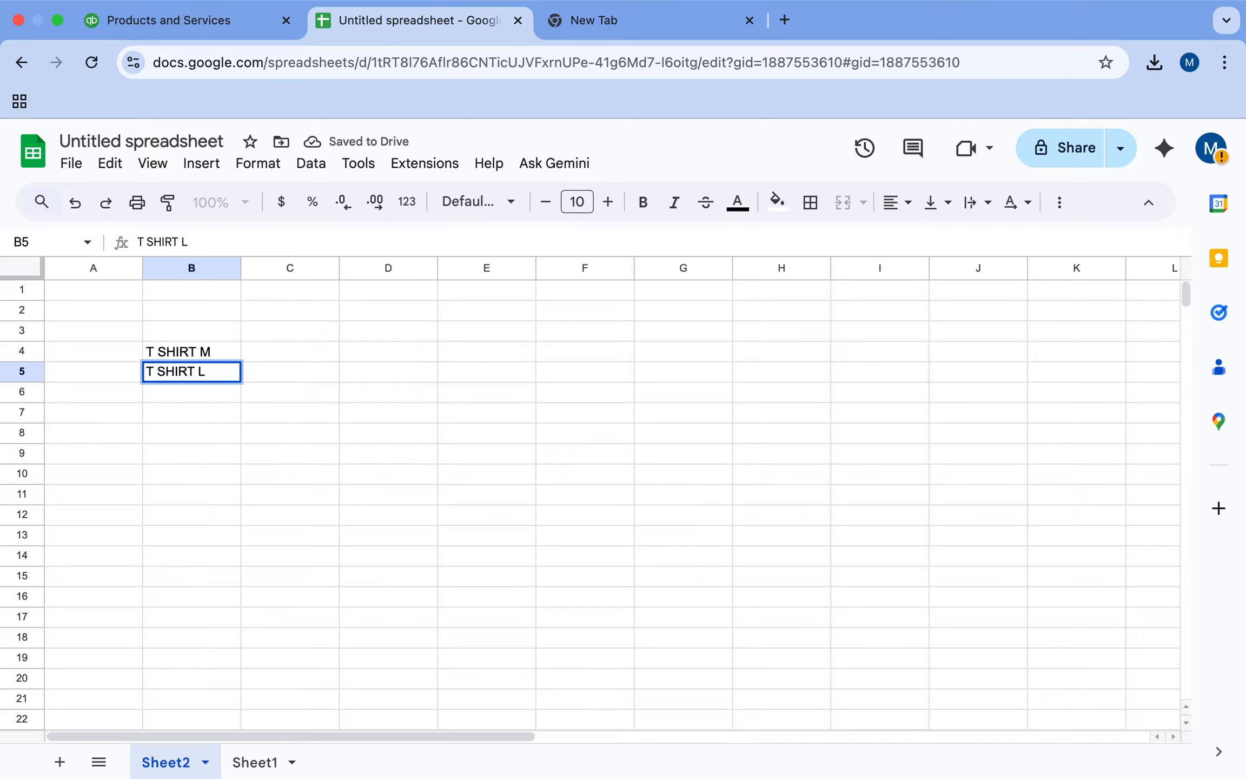
{"action": "key", "text": "Tab"}
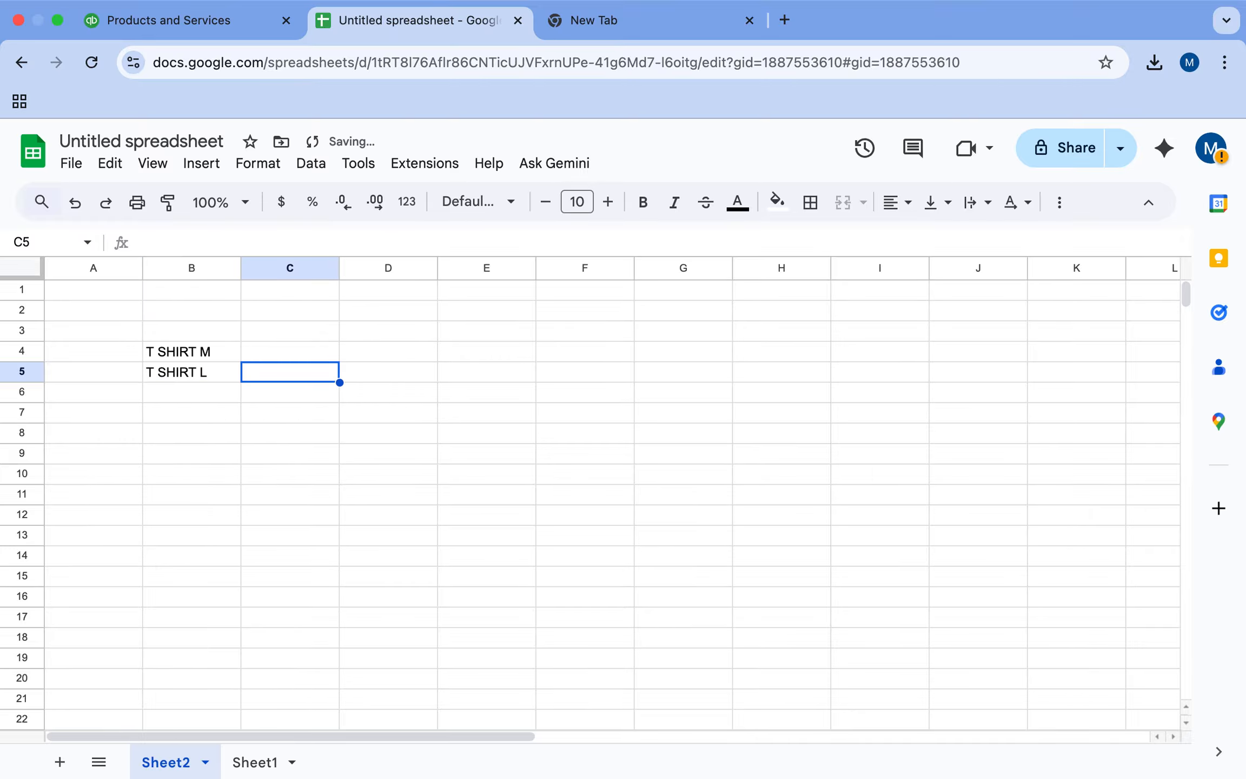
{"action": "left_click", "coordinate": [183, 391]}
{"action": "type", "text": "OV"}
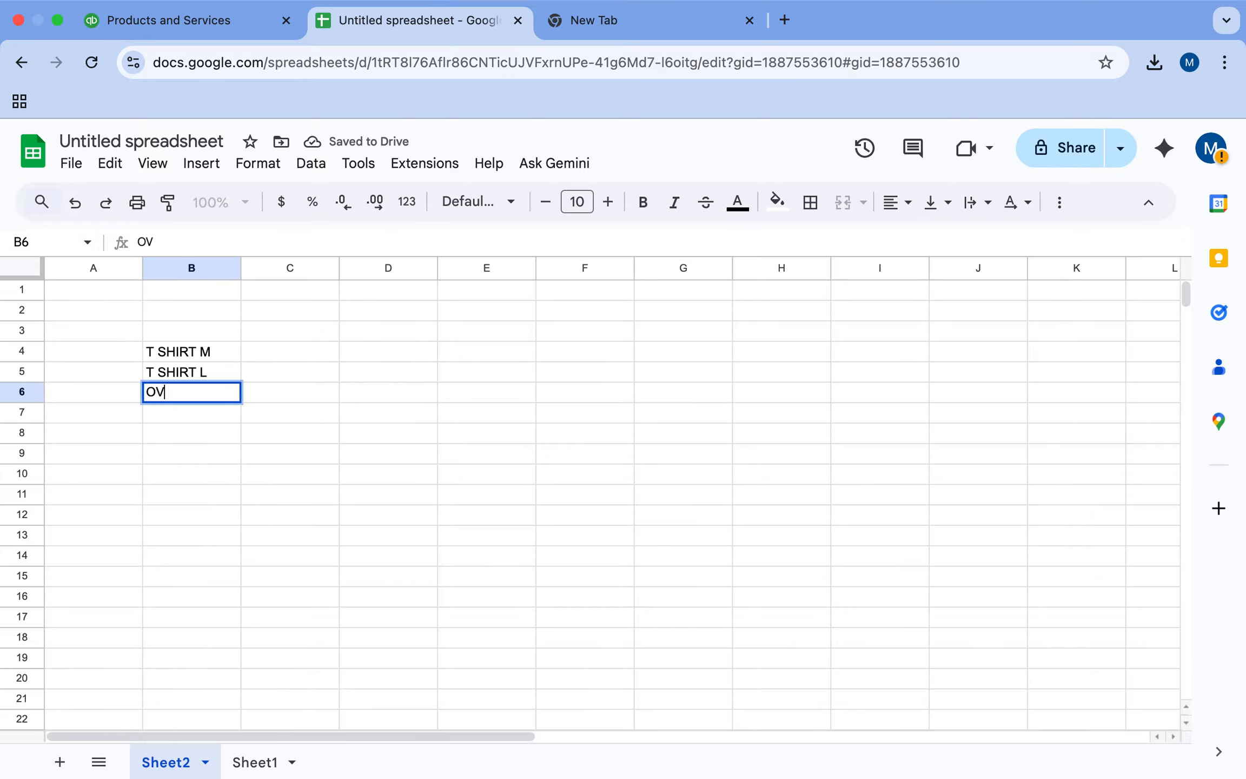
{"action": "type", "text": "ERZIED"}
{"action": "key", "text": "Tab"}
Add a QUN column heading in C3 with the quantities 10, 5 and 10 in cells C4 to C6.
{"action": "left_click", "coordinate": [288, 352]}
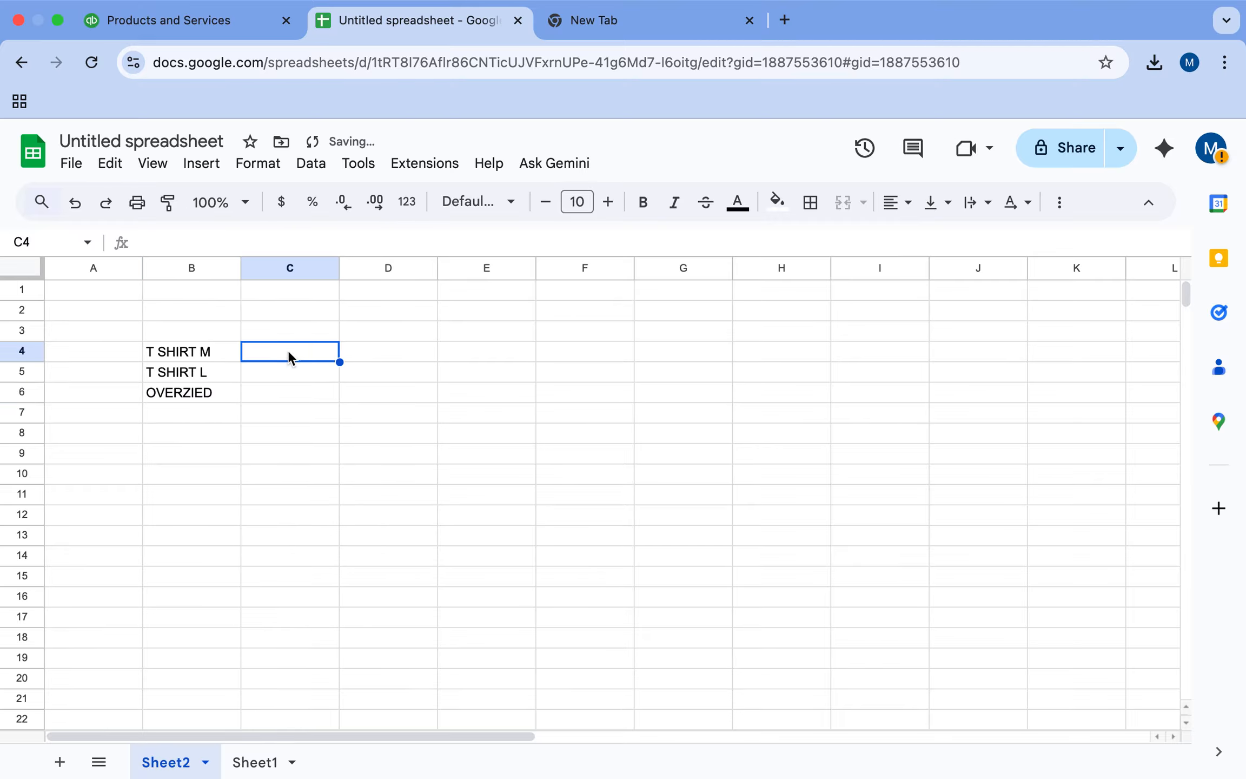
{"action": "left_click", "coordinate": [289, 326]}
{"action": "type", "text": "QUN"}
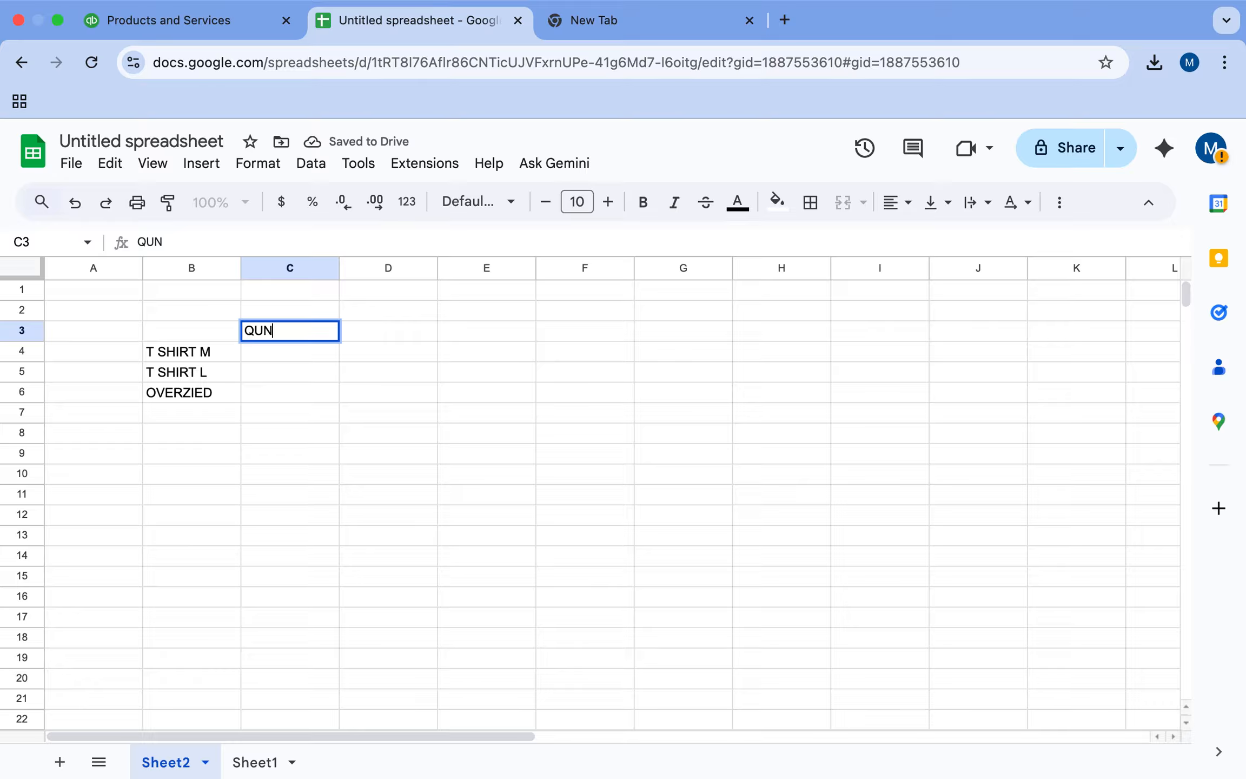
{"action": "key", "text": "Return"}
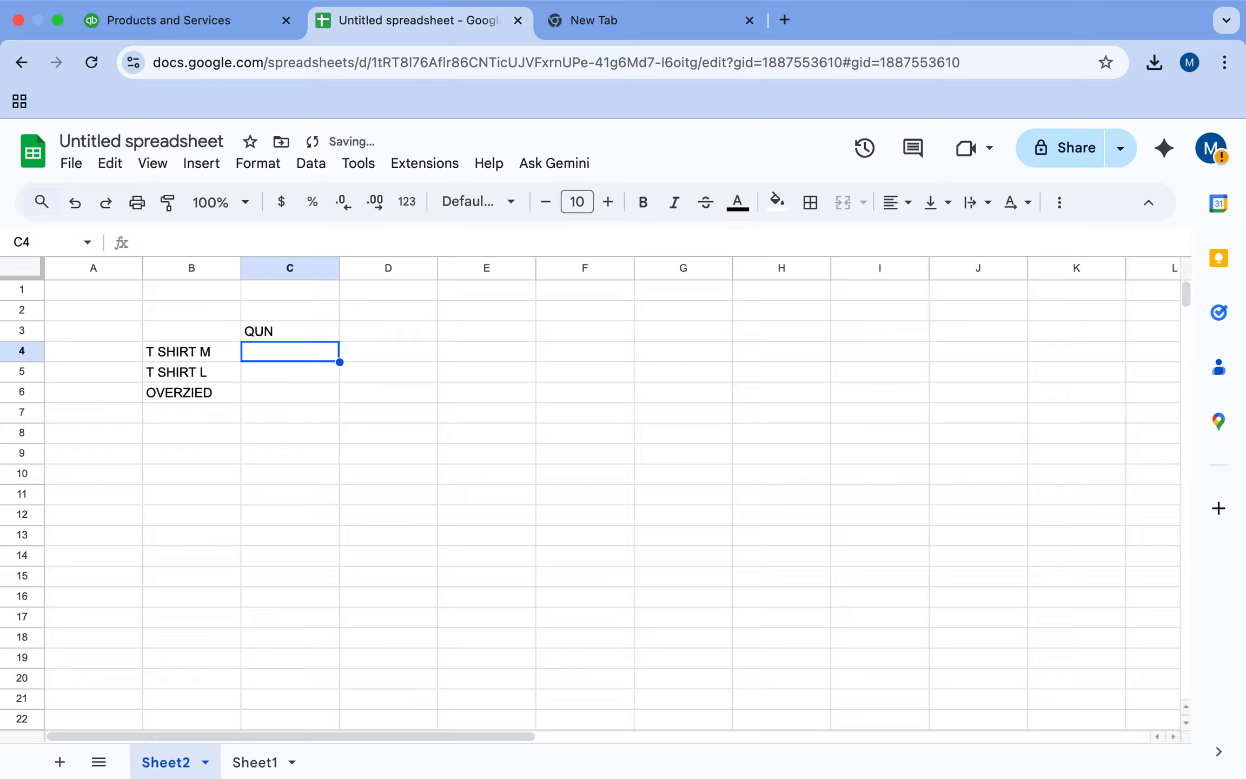
{"action": "type", "text": "10"}
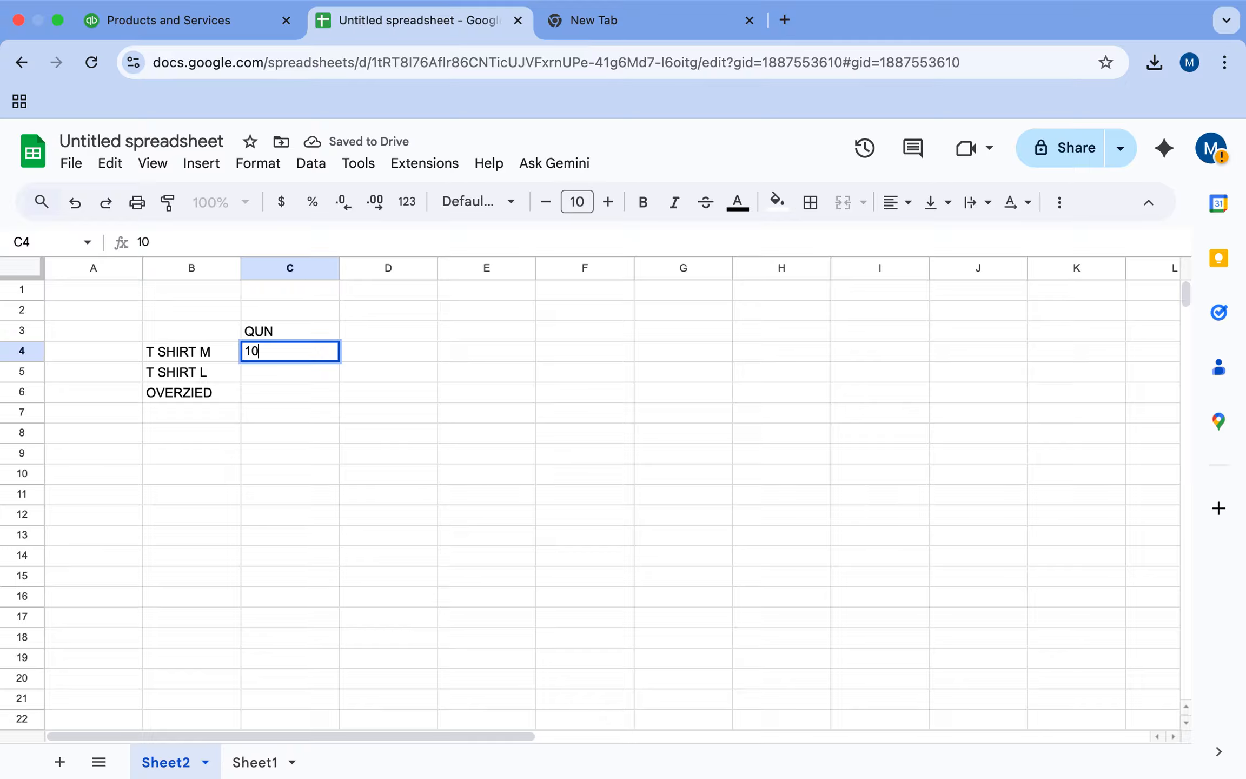
{"action": "key", "text": "Return"}
{"action": "type", "text": "5"}
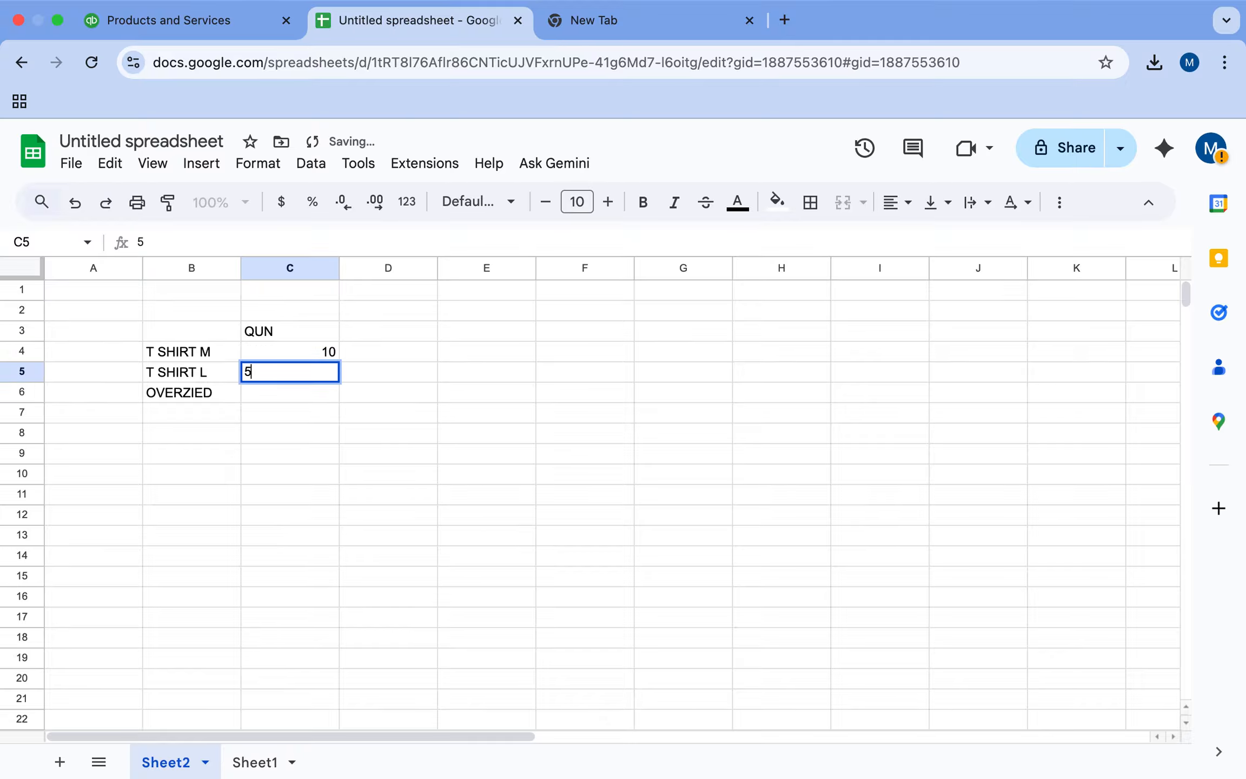
{"action": "key", "text": "Return"}
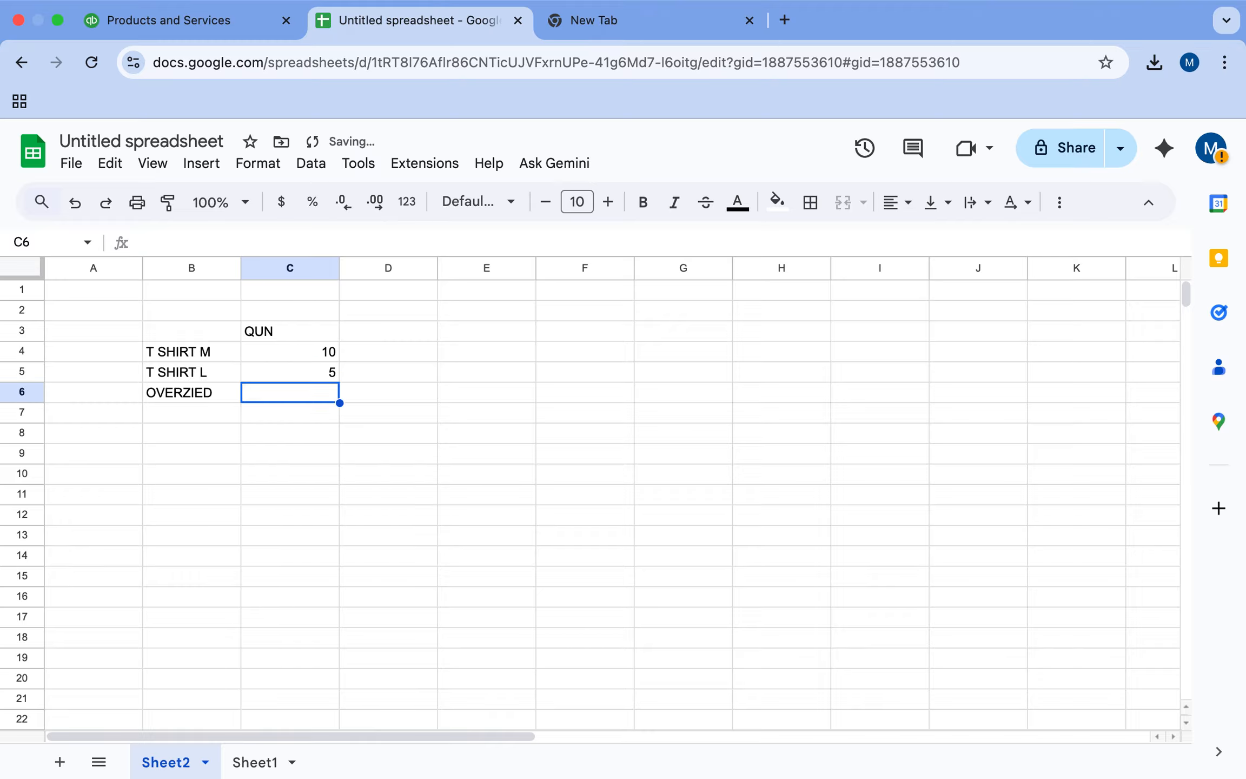
{"action": "type", "text": "10"}
{"action": "key", "text": "Return"}
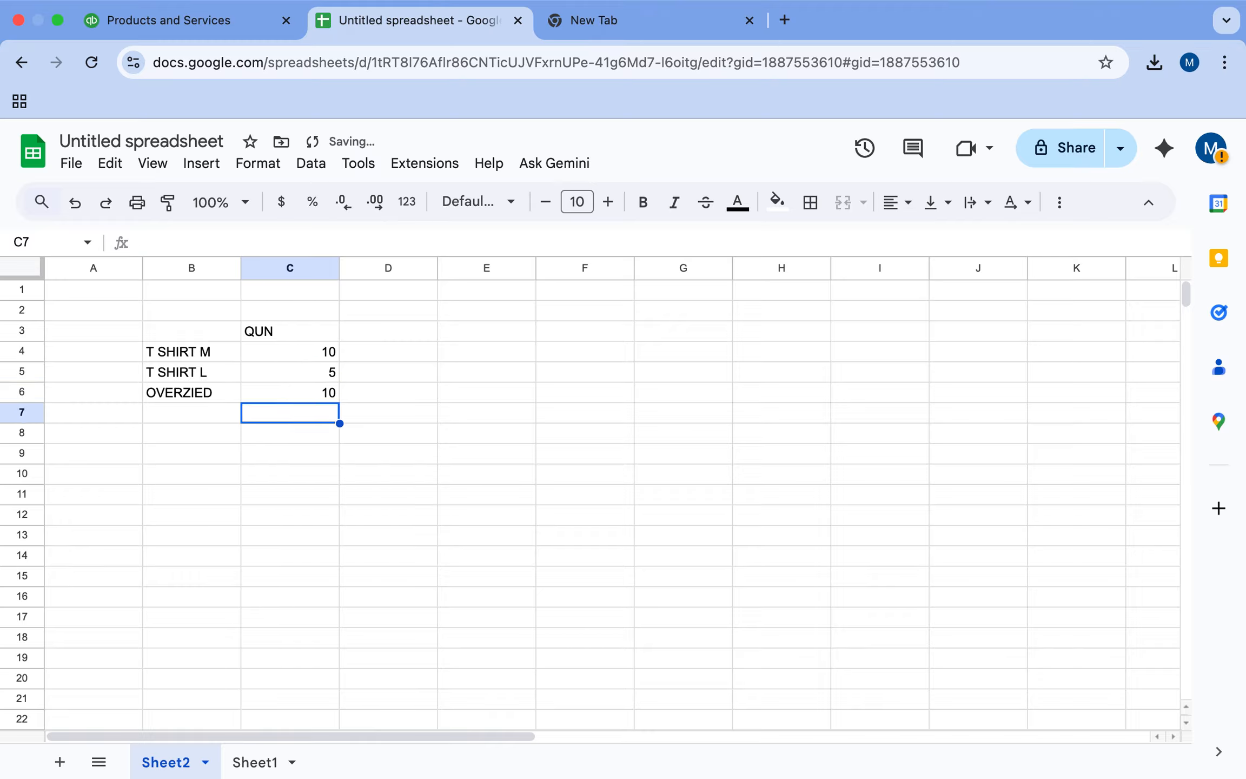
Add a COST column heading in D3 and enter a cost of 800 for T SHIRT M.
{"action": "left_click", "coordinate": [382, 332]}
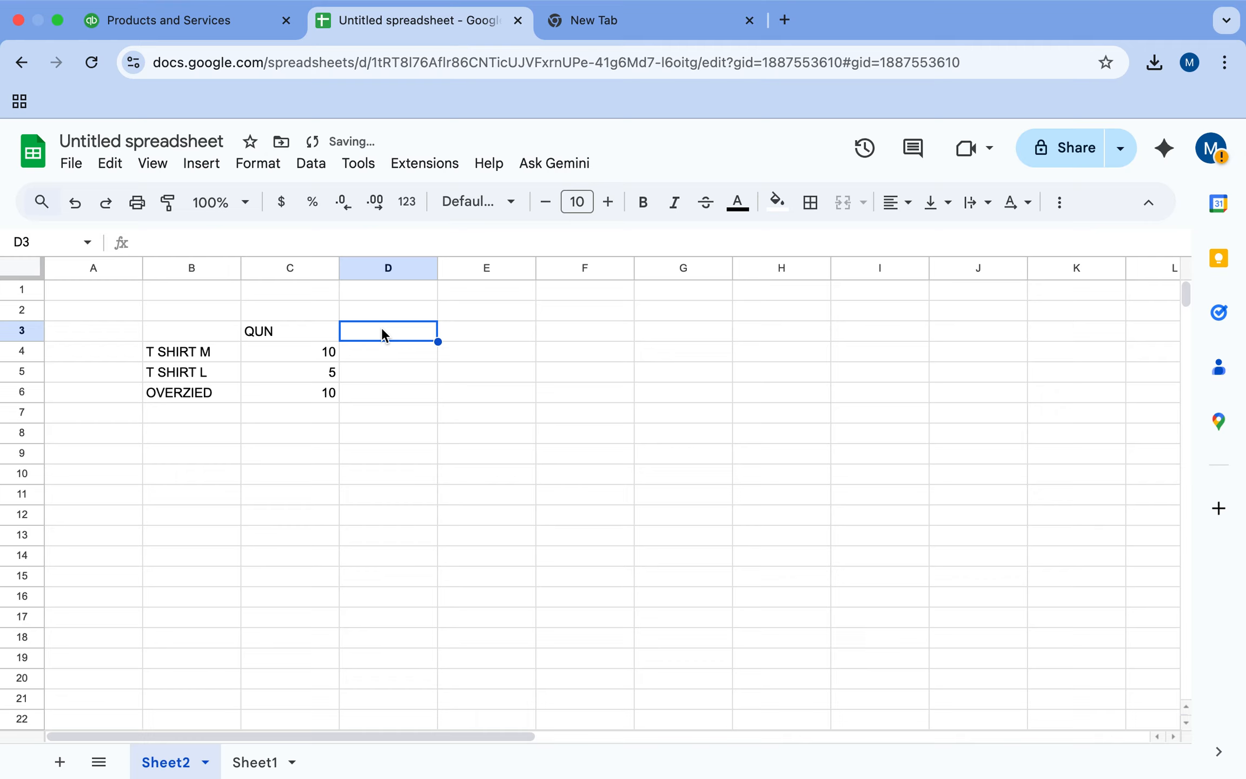
{"action": "type", "text": "COST"}
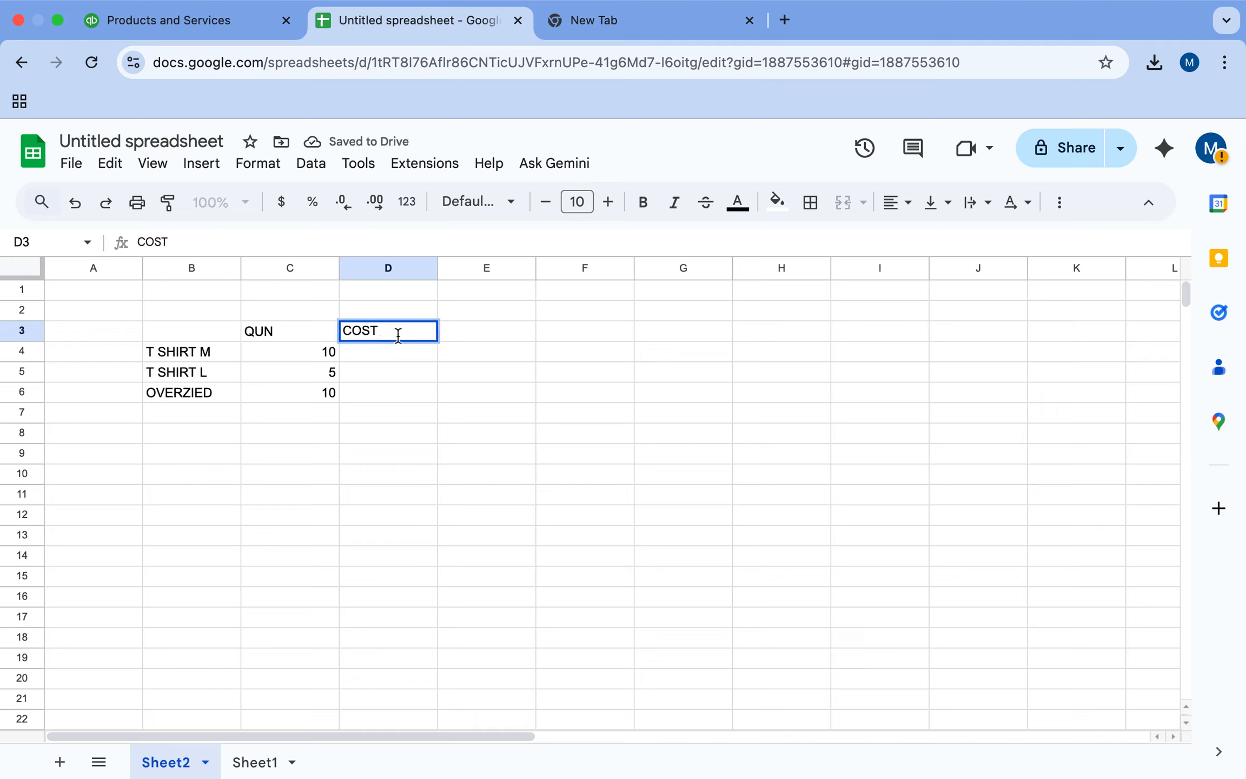
{"action": "left_click", "coordinate": [401, 352]}
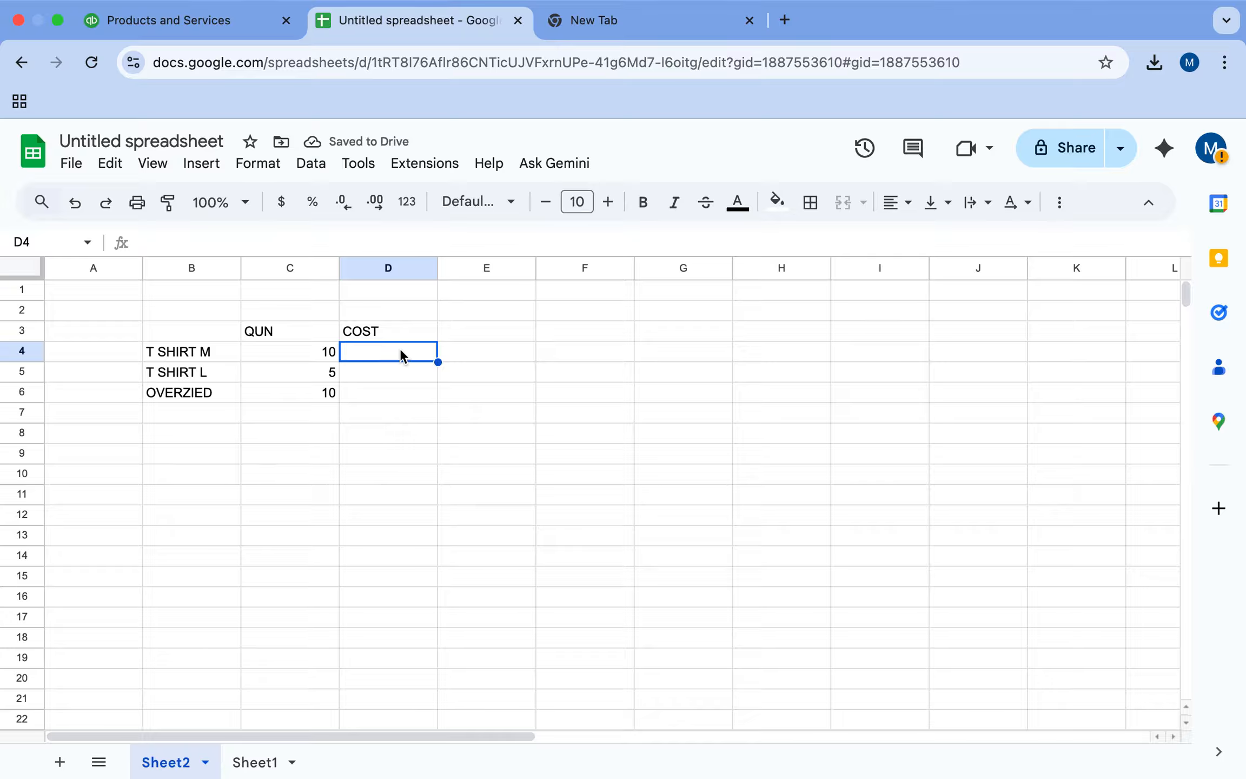
{"action": "type", "text": "800"}
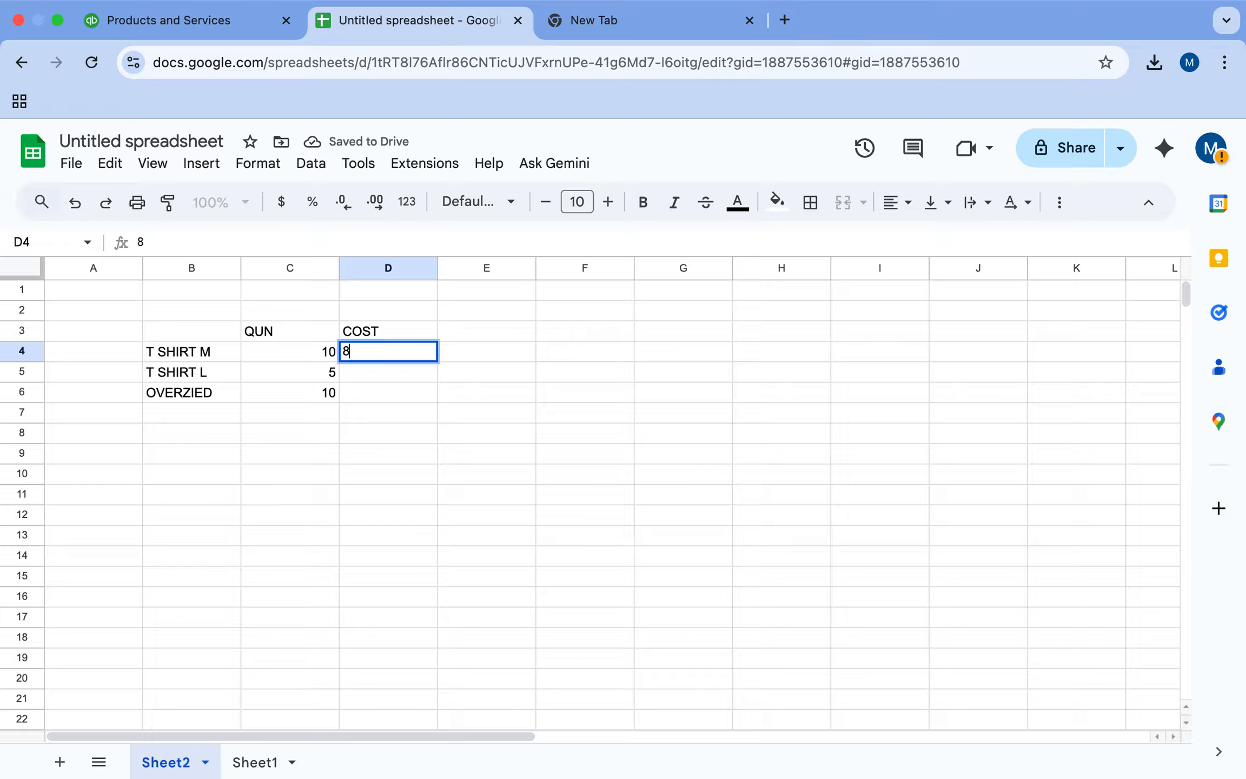
{"action": "left_click", "coordinate": [384, 377]}
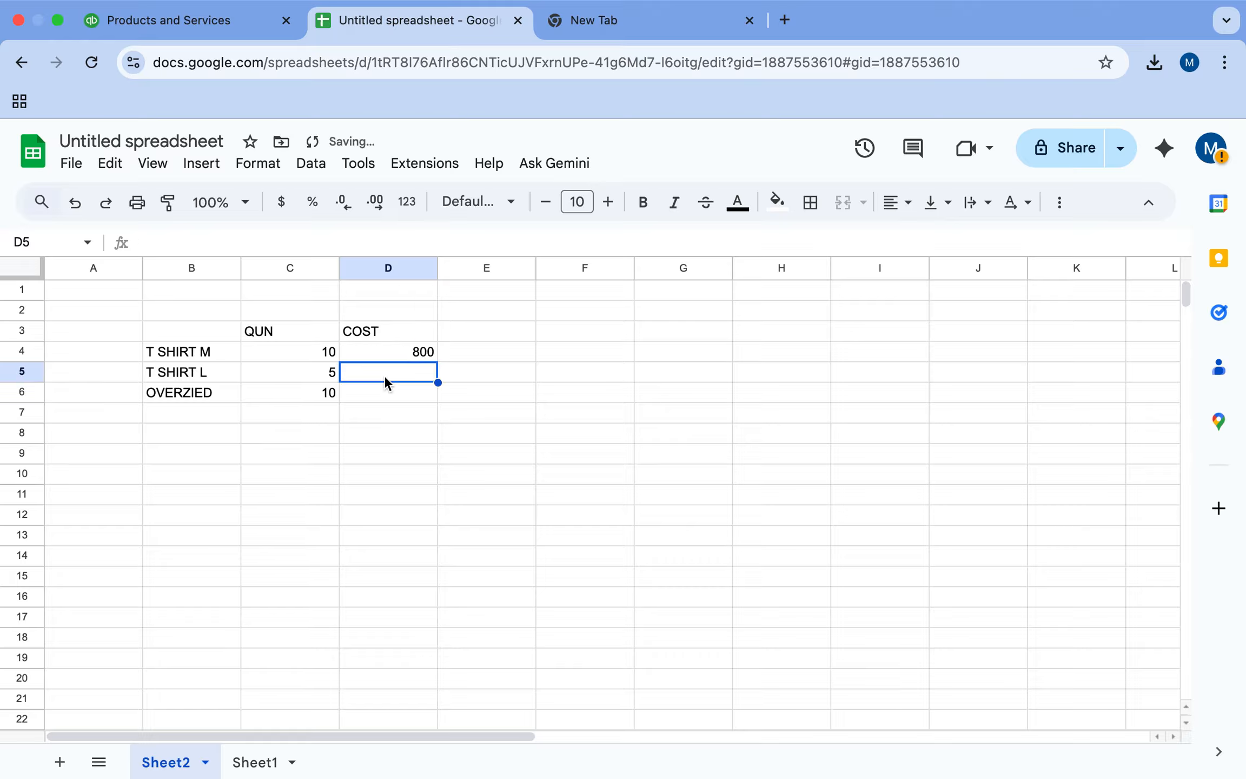
Change the quantity of T SHIRT L in C5 to 10.
{"action": "left_click", "coordinate": [323, 371]}
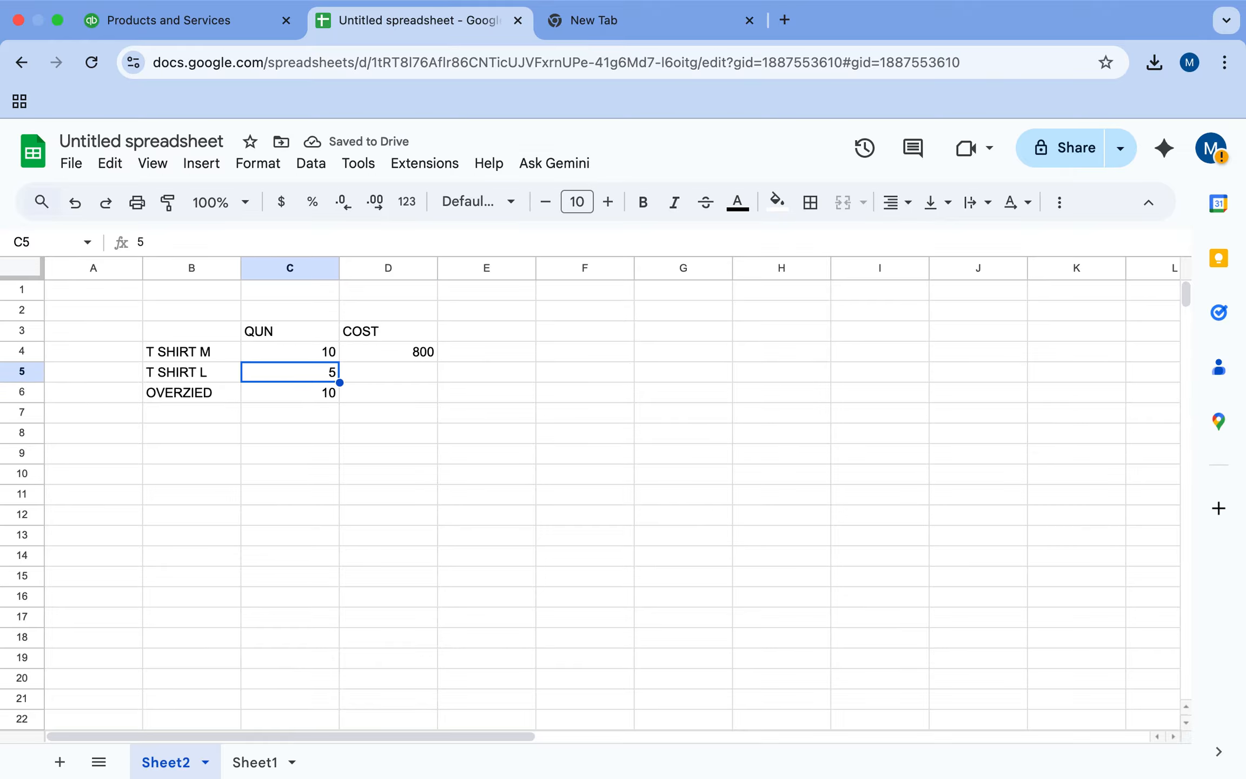
{"action": "type", "text": "10"}
{"action": "key", "text": "Tab"}
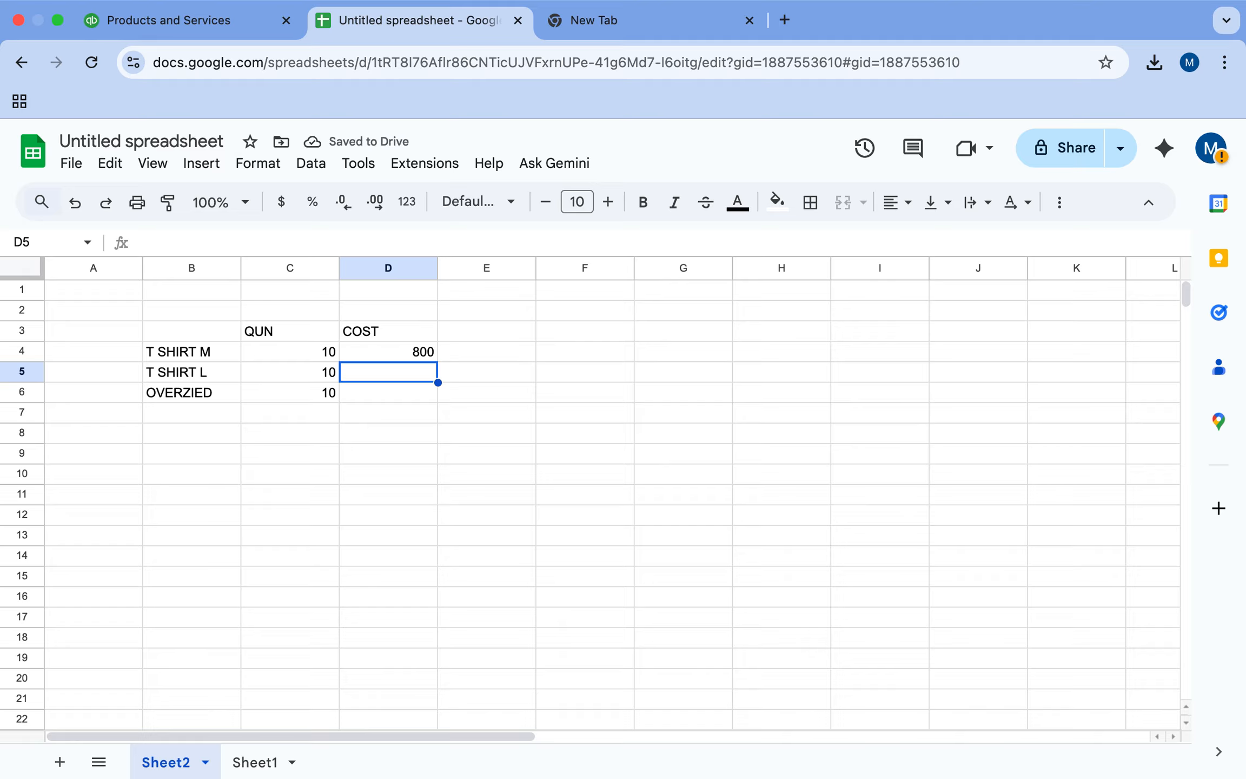
Enter a cost of 1000 for T SHIRT L in D5 and 1100 for OVERZIED in D6.
{"action": "type", "text": "1000"}
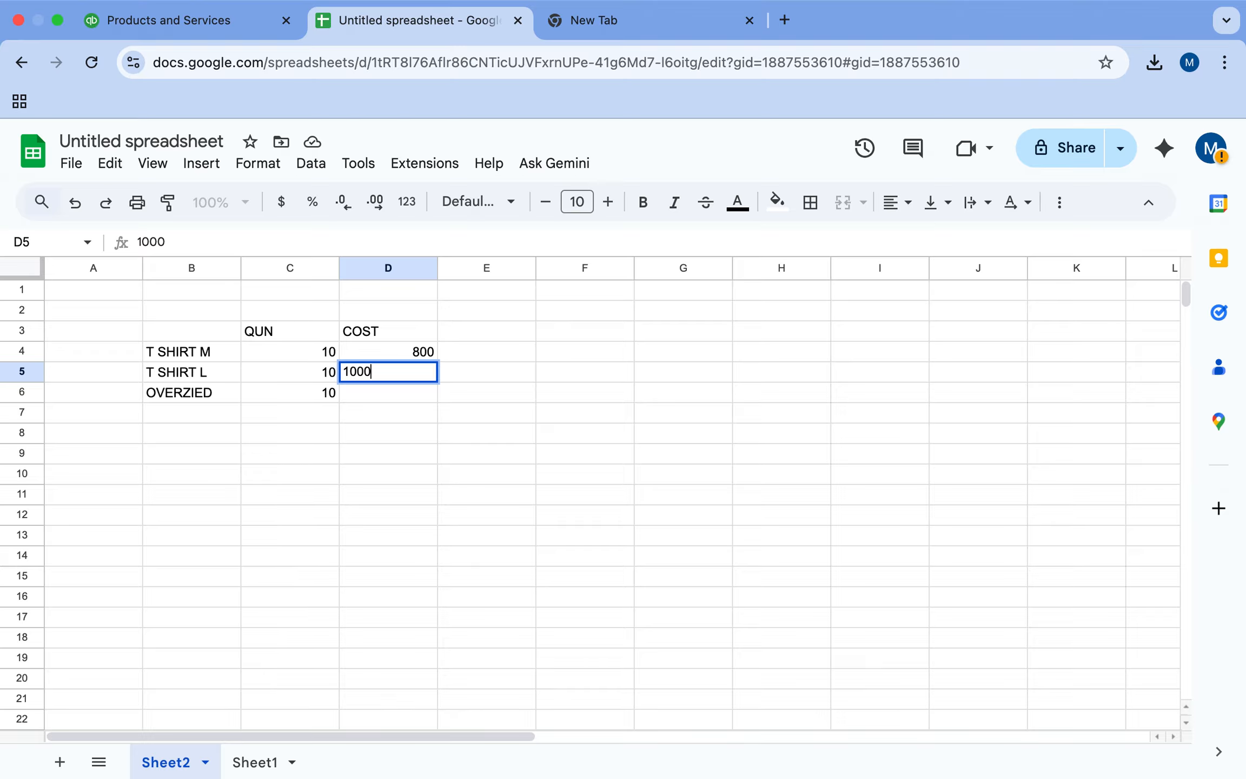
{"action": "key", "text": "Return"}
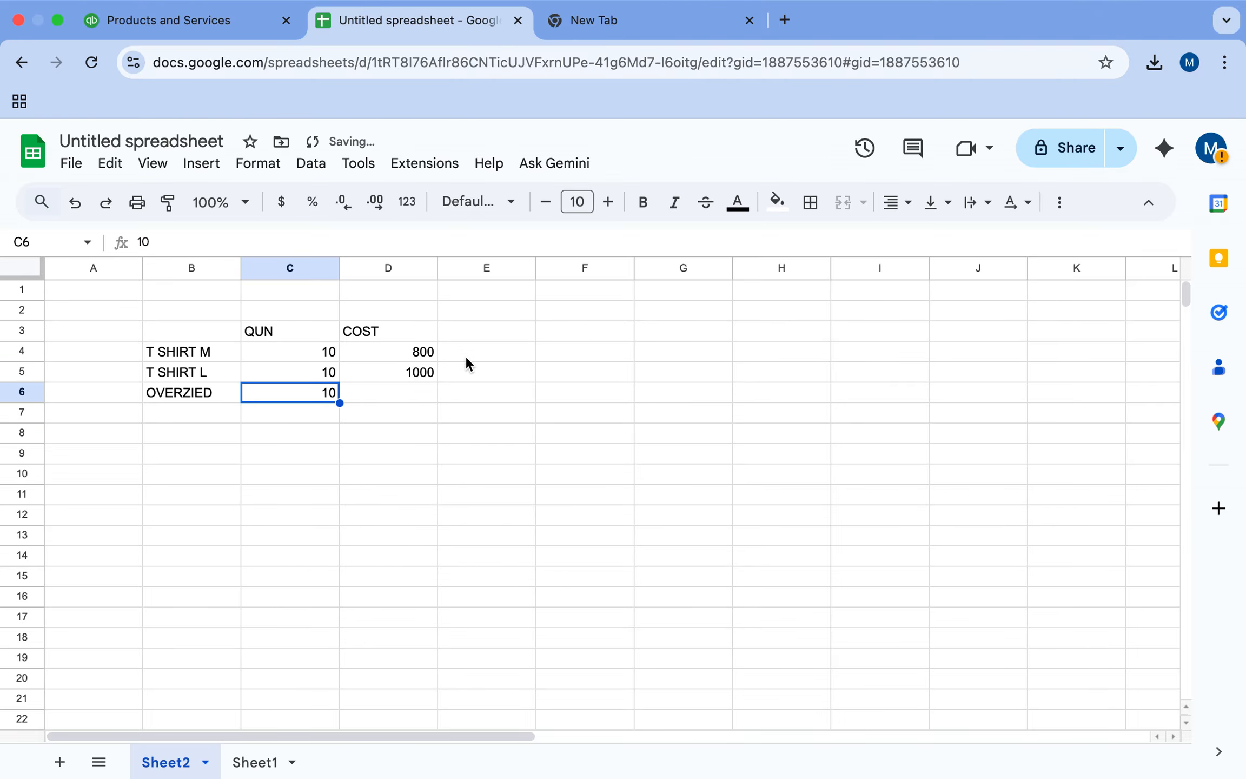
{"action": "left_click", "coordinate": [416, 384]}
{"action": "type", "text": "11"}
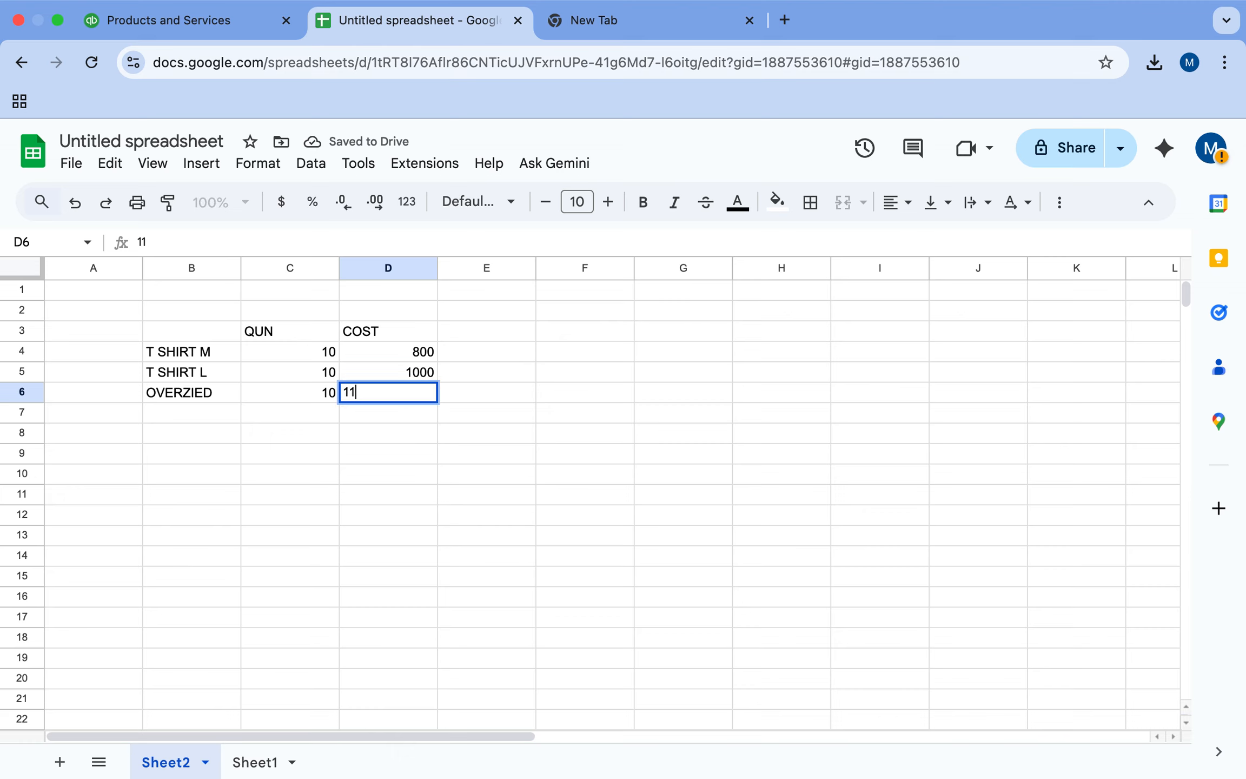
{"action": "type", "text": "00"}
{"action": "key", "text": "Up"}
Multiply quantity by cost in E4 with the formula =C4*D4 and fill it down to E6.
{"action": "left_click", "coordinate": [521, 352]}
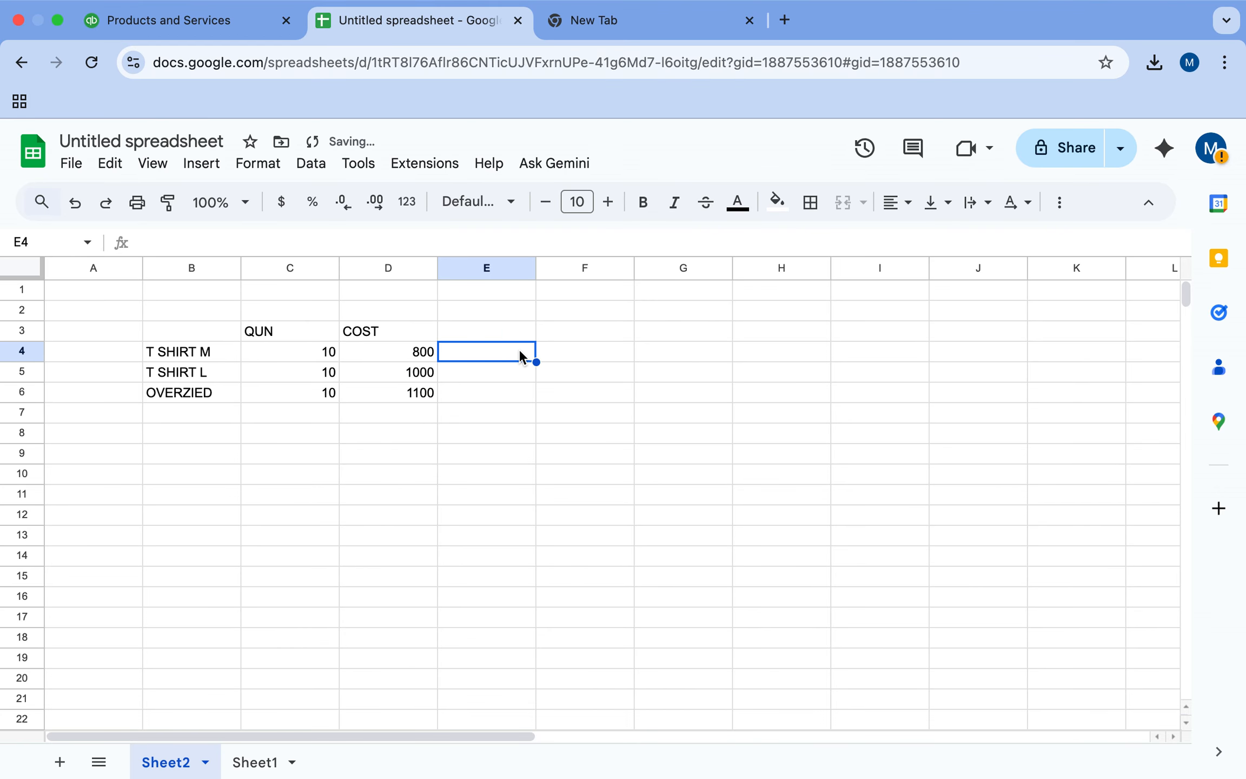
{"action": "type", "text": "="}
{"action": "left_click", "coordinate": [514, 375]}
{"action": "left_click", "coordinate": [515, 350]}
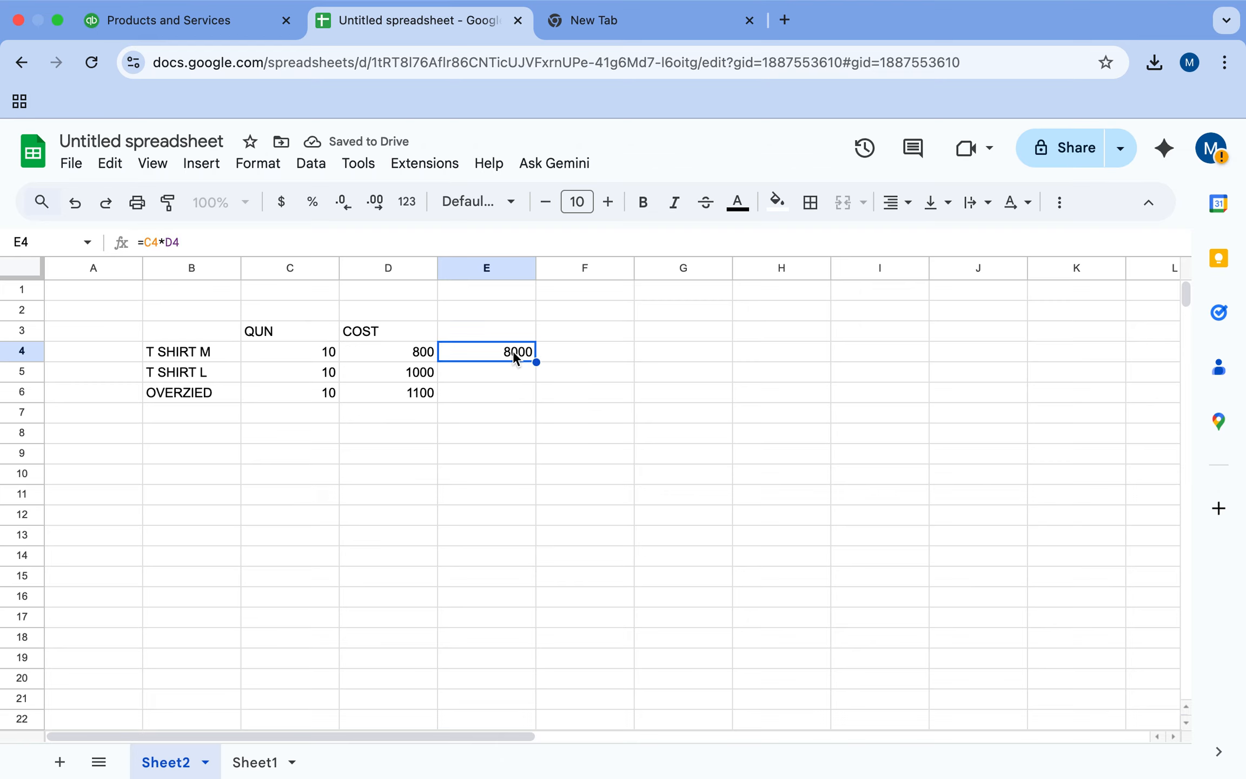
{"action": "left_click_drag", "start_coordinate": [537, 363], "coordinate": [534, 392]}
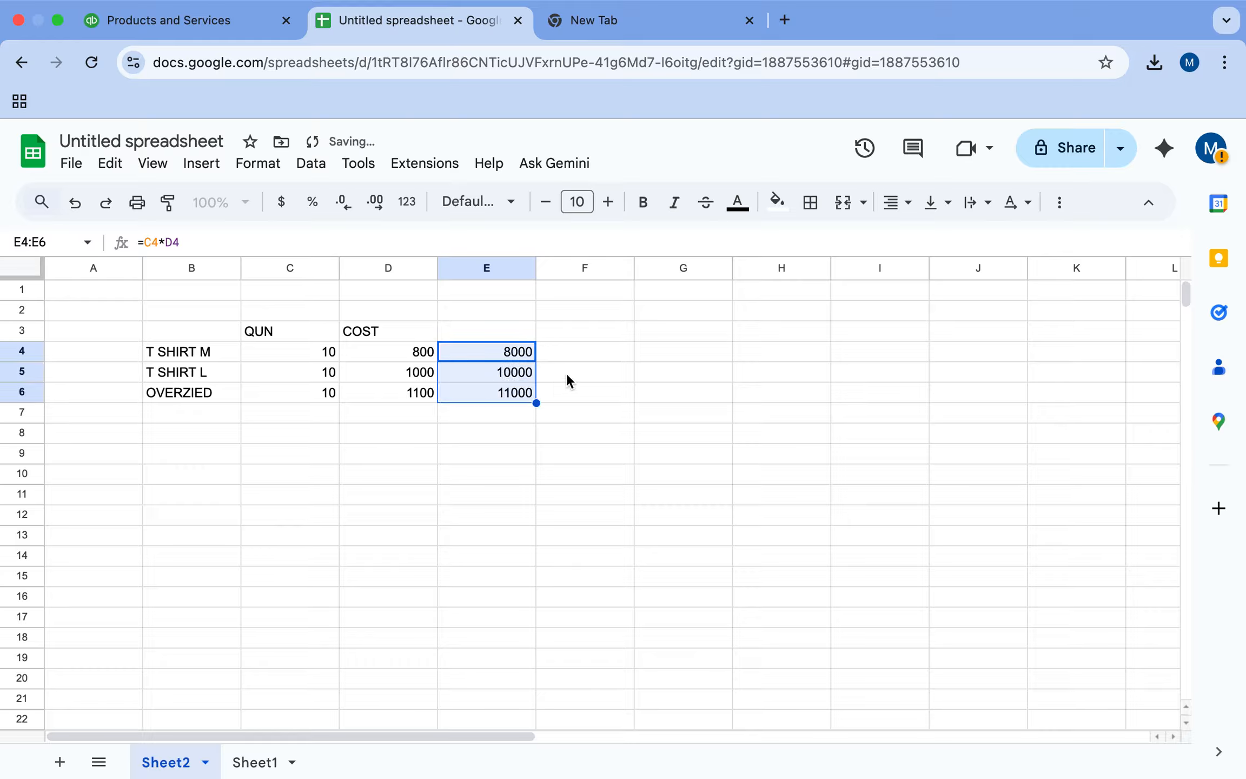
Add the column headings TOTAL COST in E3 and SALE PRICE in F3.
{"action": "left_click", "coordinate": [585, 354]}
{"action": "left_click", "coordinate": [509, 333]}
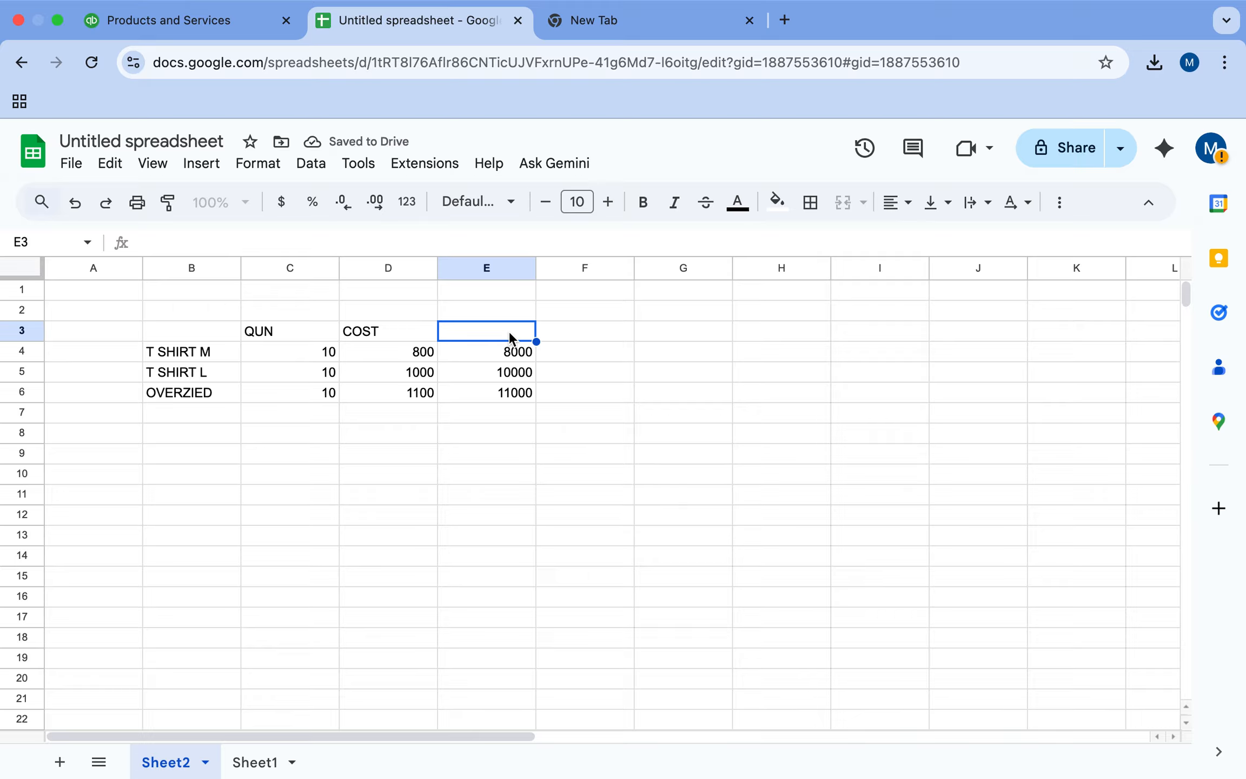
{"action": "type", "text": "TO"}
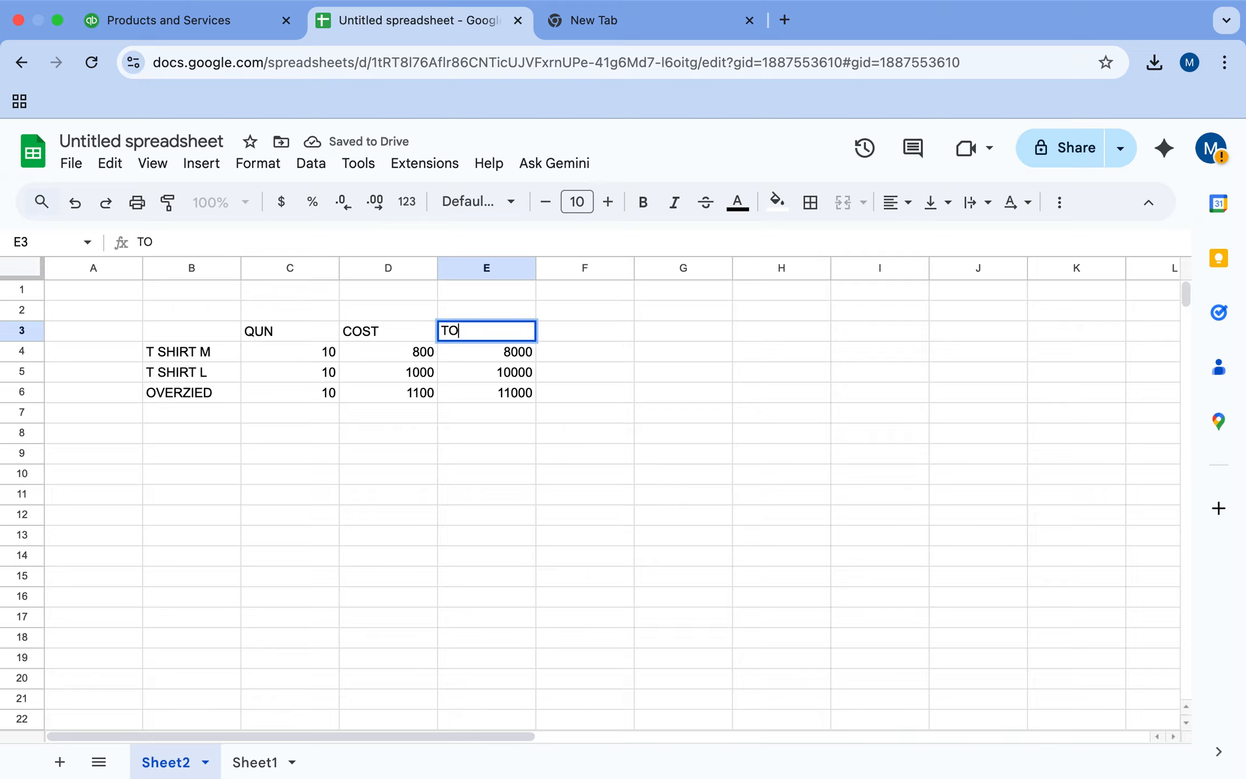
{"action": "type", "text": "TAL COST"}
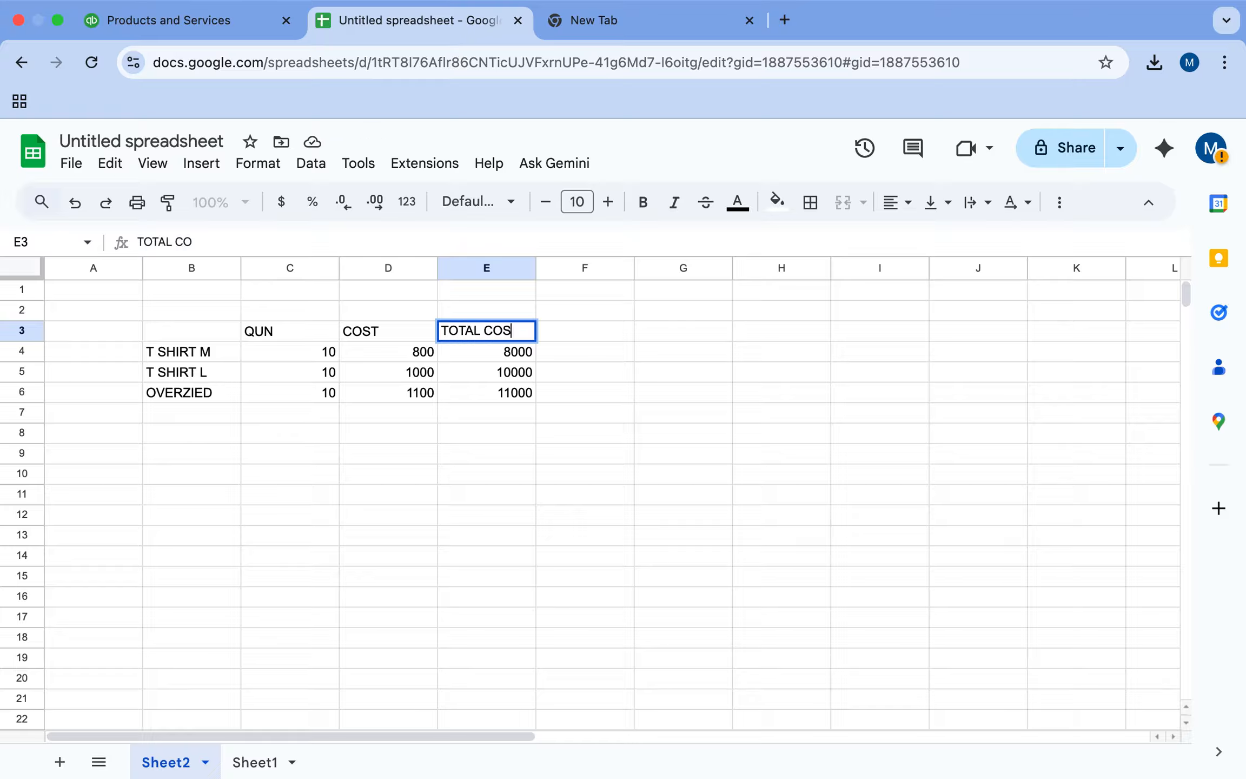
{"action": "left_click", "coordinate": [588, 339]}
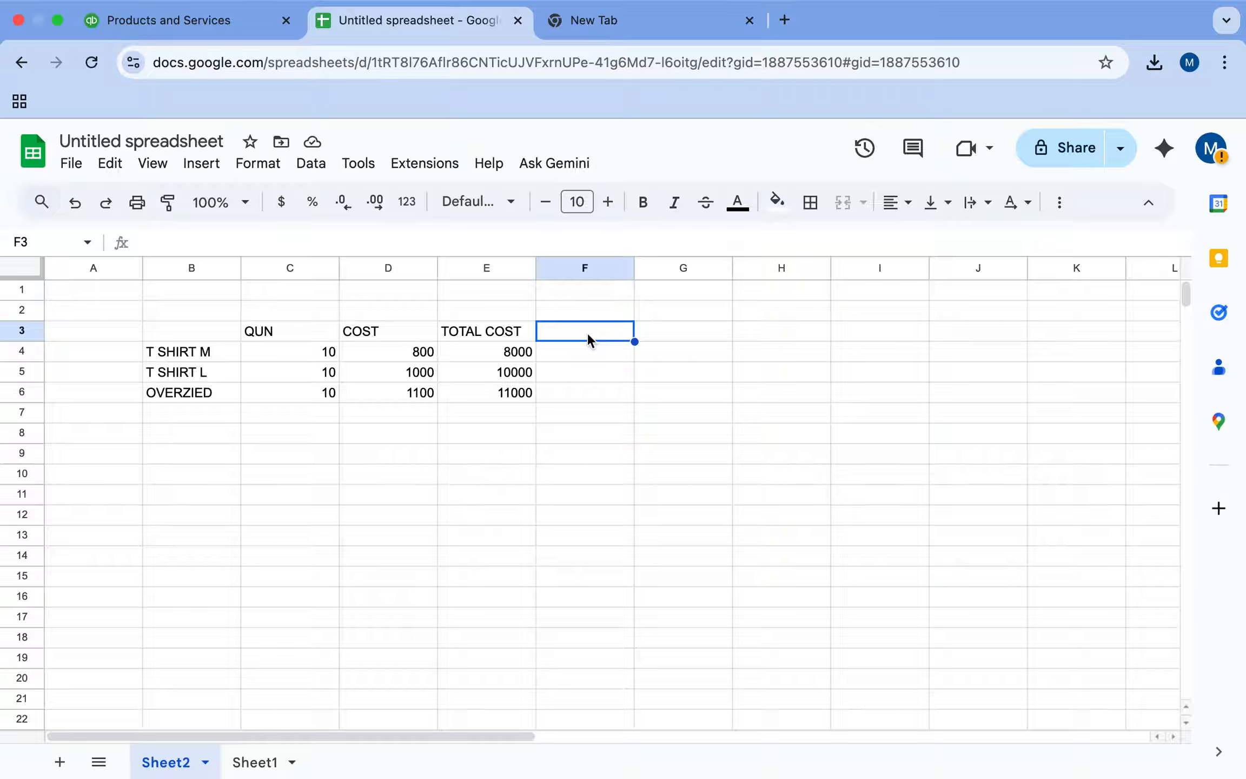
{"action": "type", "text": "SALE"}
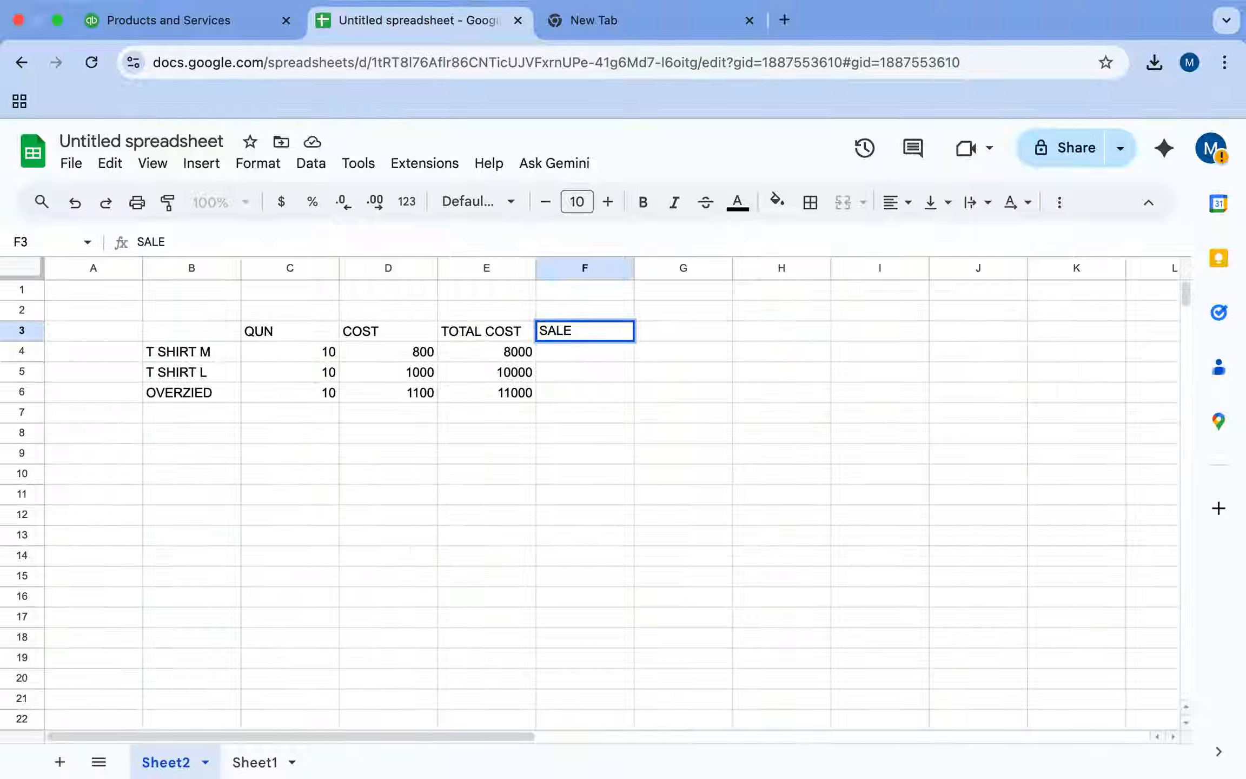
{"action": "type", "text": " PRICE"}
{"action": "left_click", "coordinate": [598, 437]}
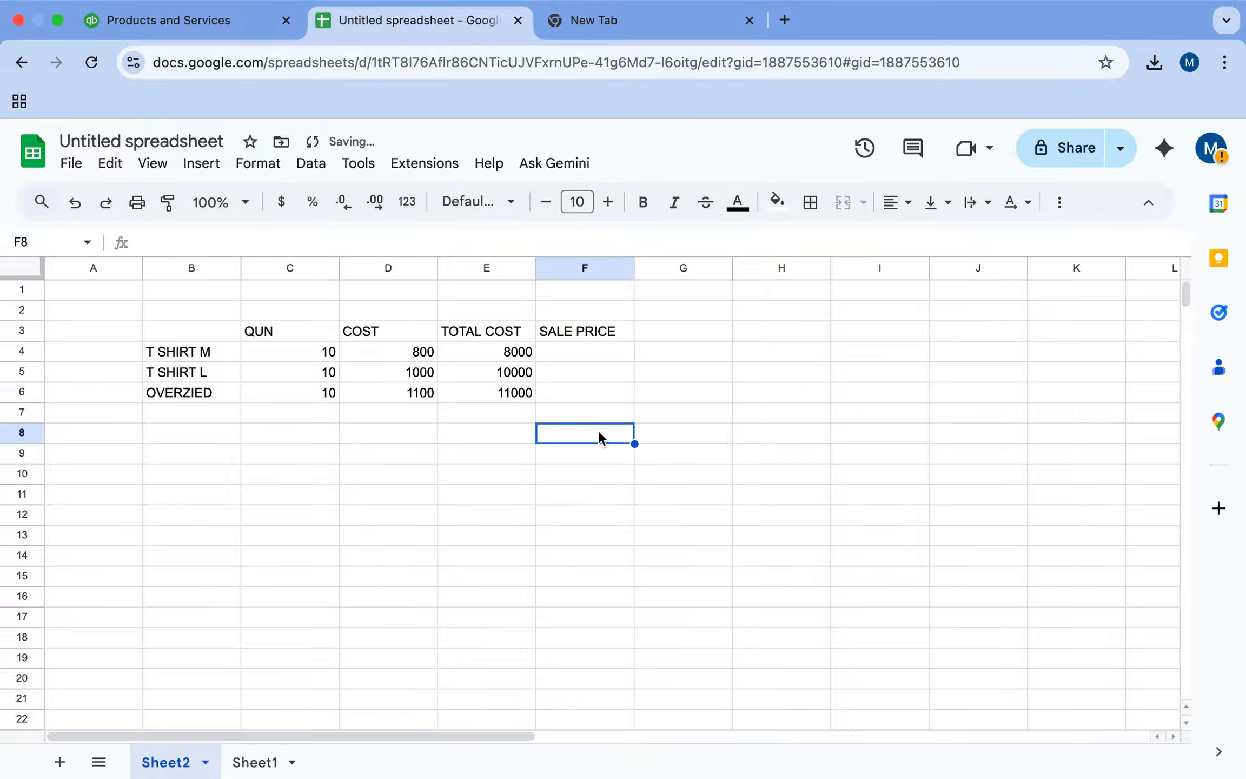
Enter sale prices of 1000 for T SHIRT M, 1200 for T SHIRT L and 1300 for OVERZIED in F4 to F6.
{"action": "left_click", "coordinate": [406, 347]}
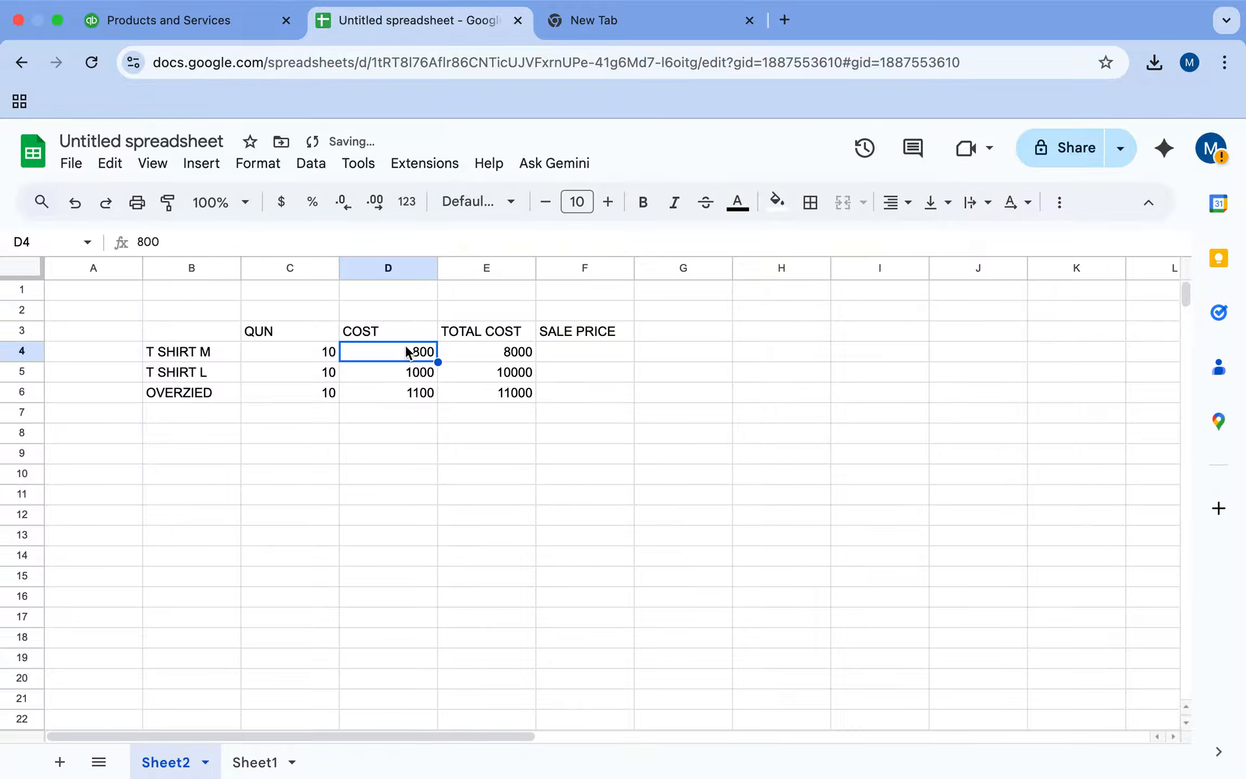
{"action": "left_click", "coordinate": [575, 351]}
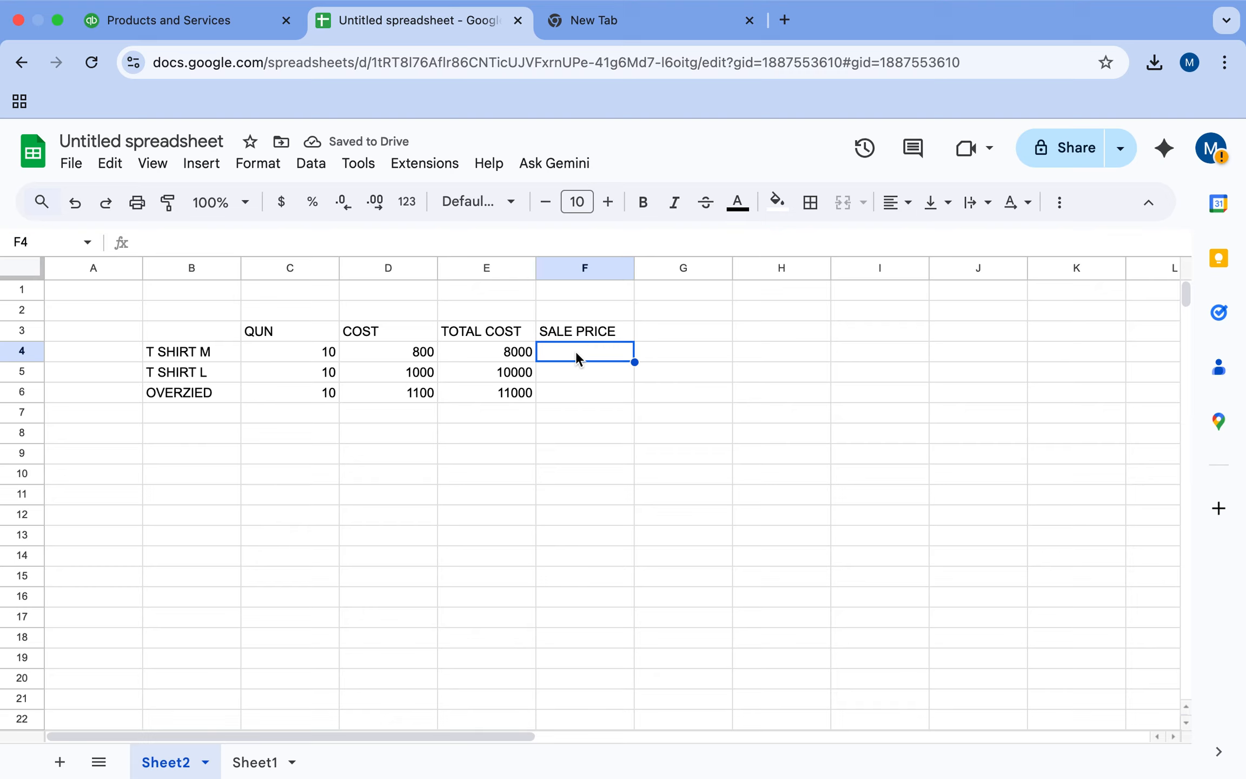
{"action": "type", "text": "1000"}
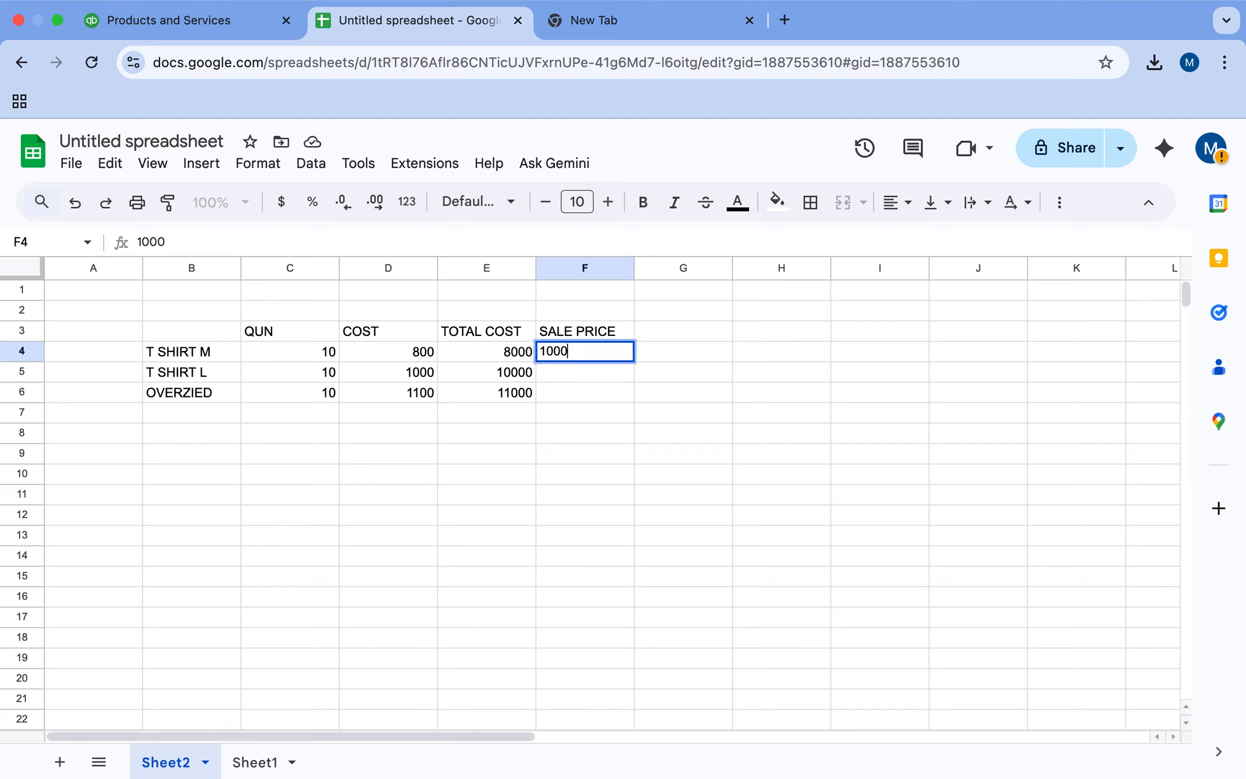
{"action": "key", "text": "Return"}
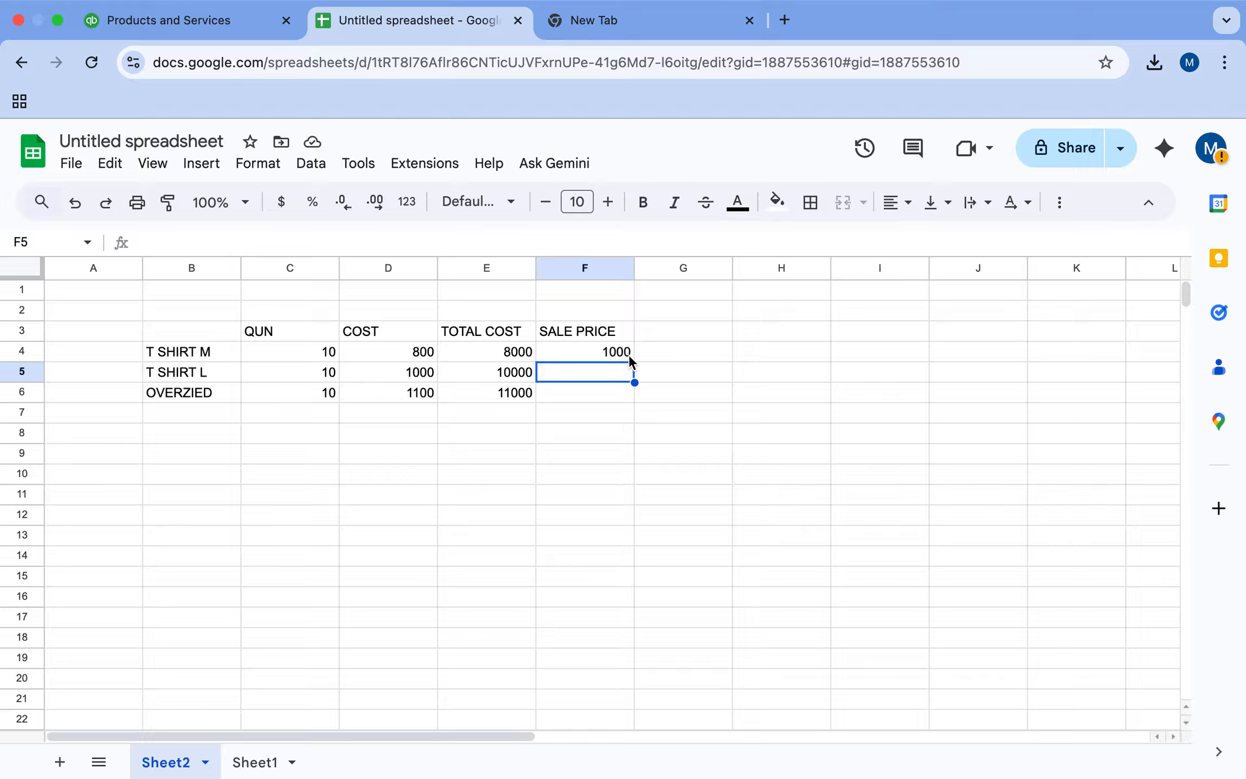
{"action": "type", "text": "1200"}
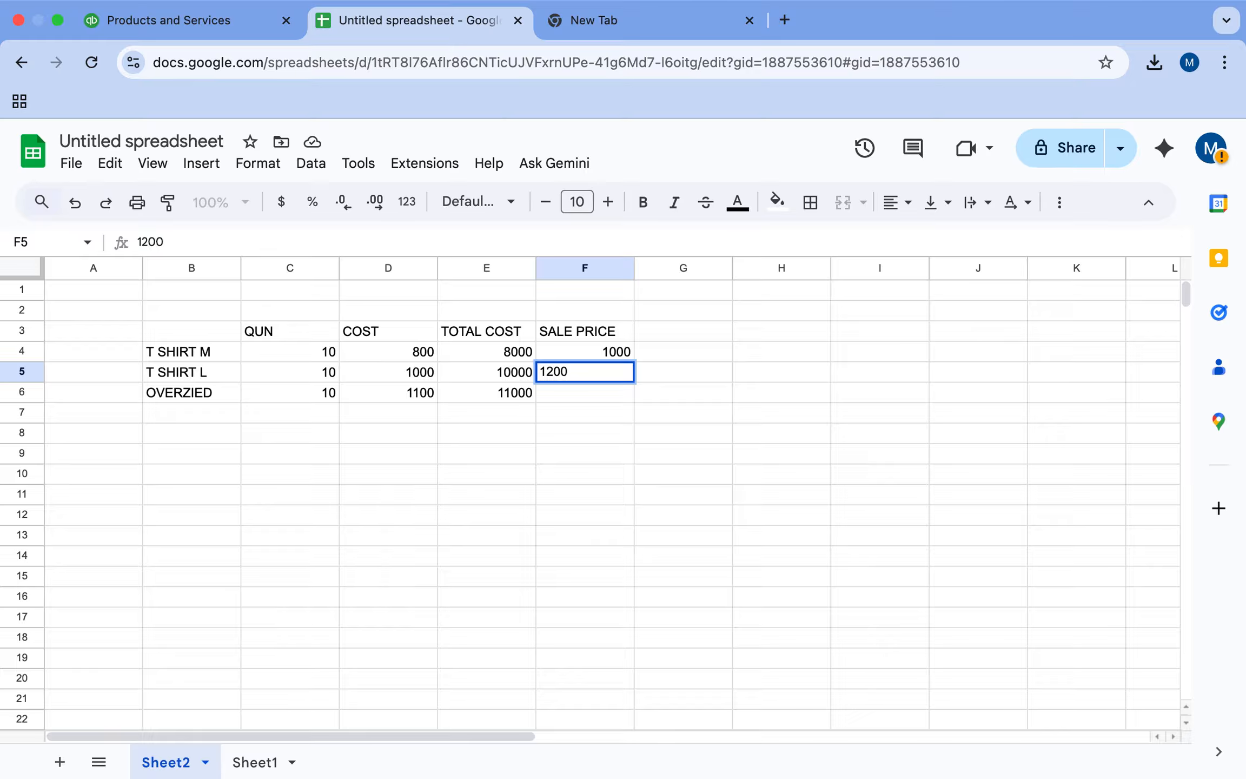
{"action": "key", "text": "Return"}
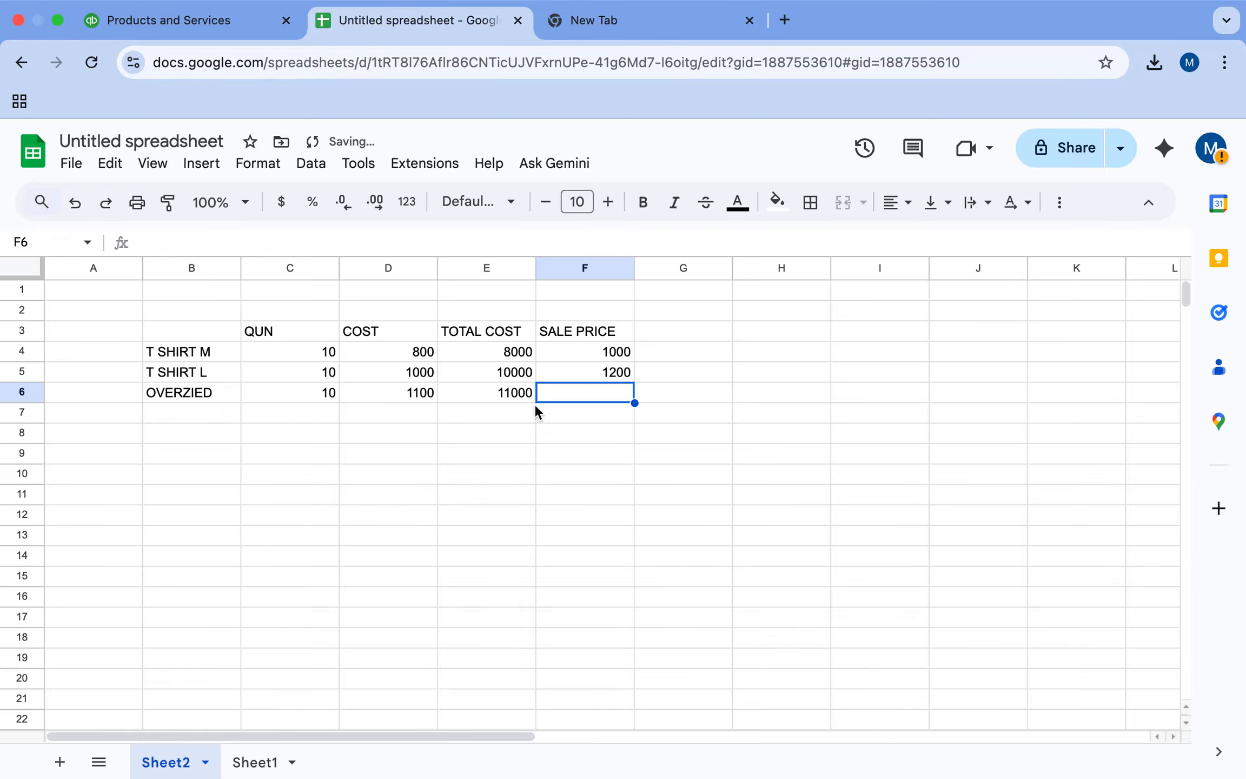
{"action": "left_click", "coordinate": [527, 374]}
{"action": "left_click", "coordinate": [604, 398]}
{"action": "type", "text": "1300"}
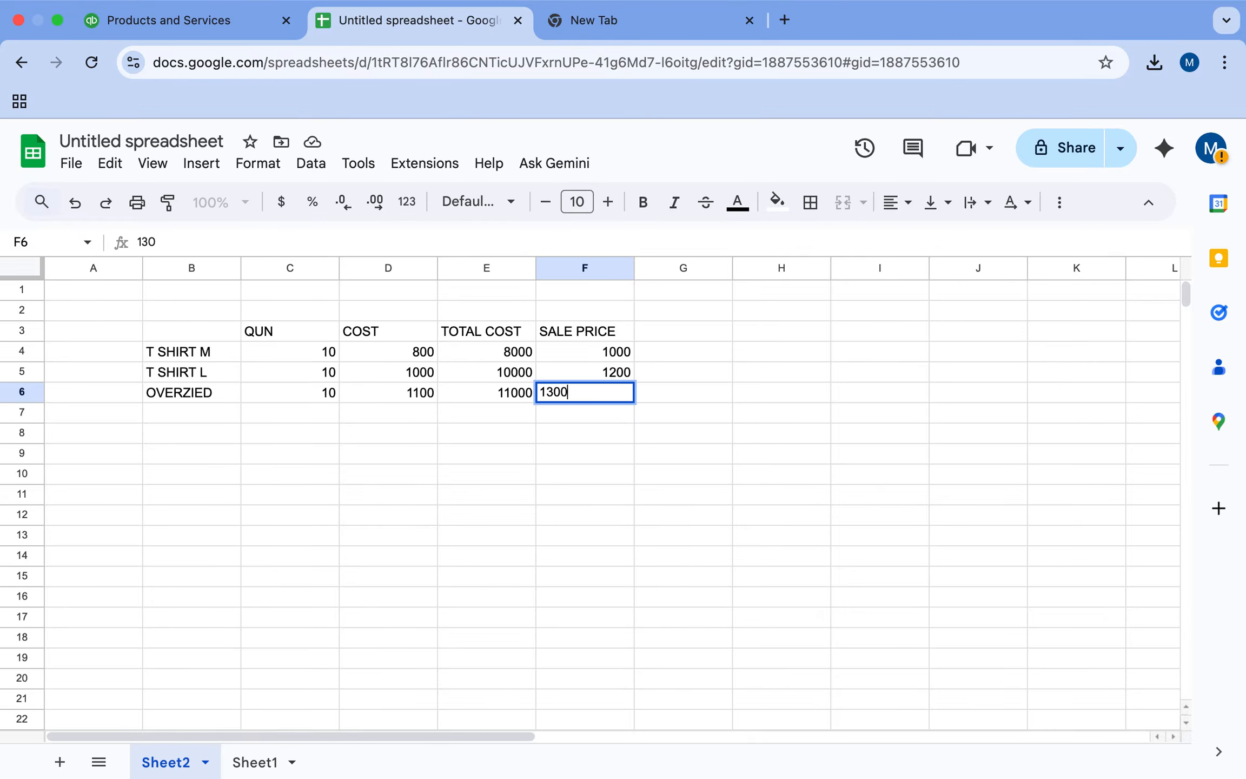
{"action": "key", "text": "Return"}
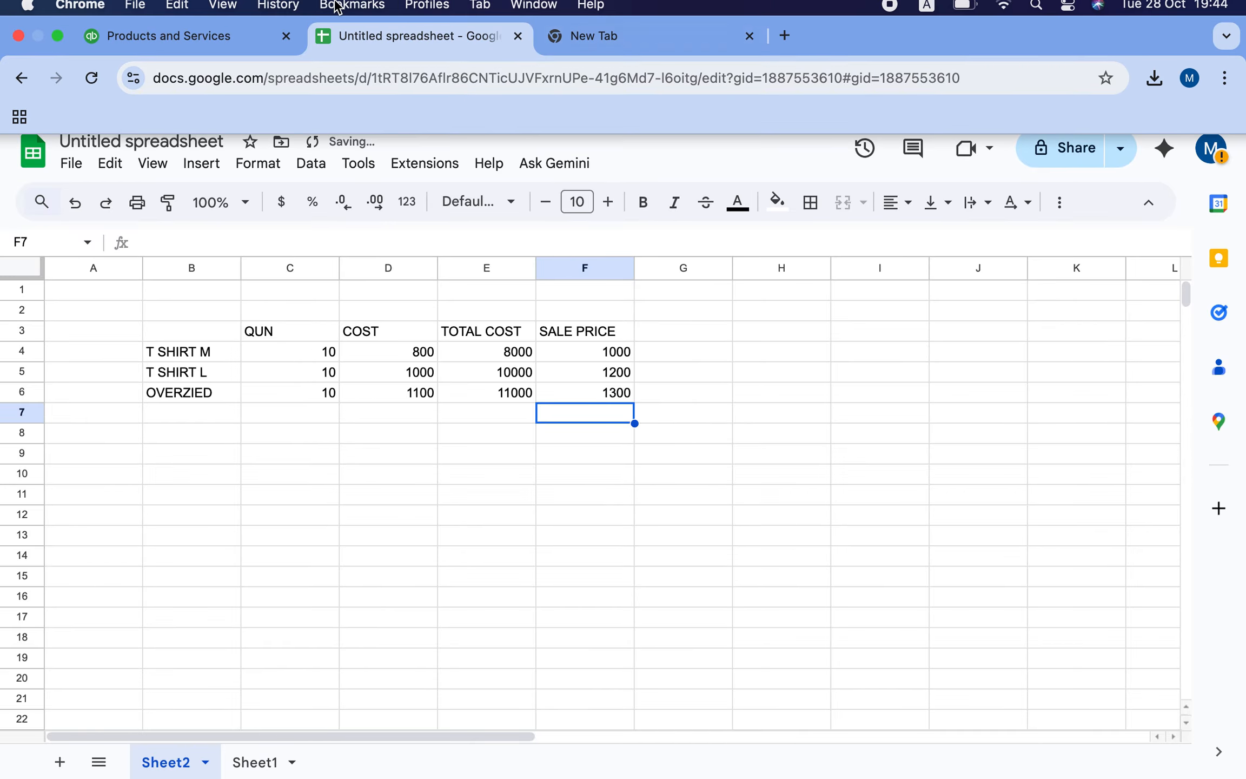
Switch to the QuickBooks Online item form and set the sales price/rate of T Shirt -M to 1000.
{"action": "left_click", "coordinate": [258, 46]}
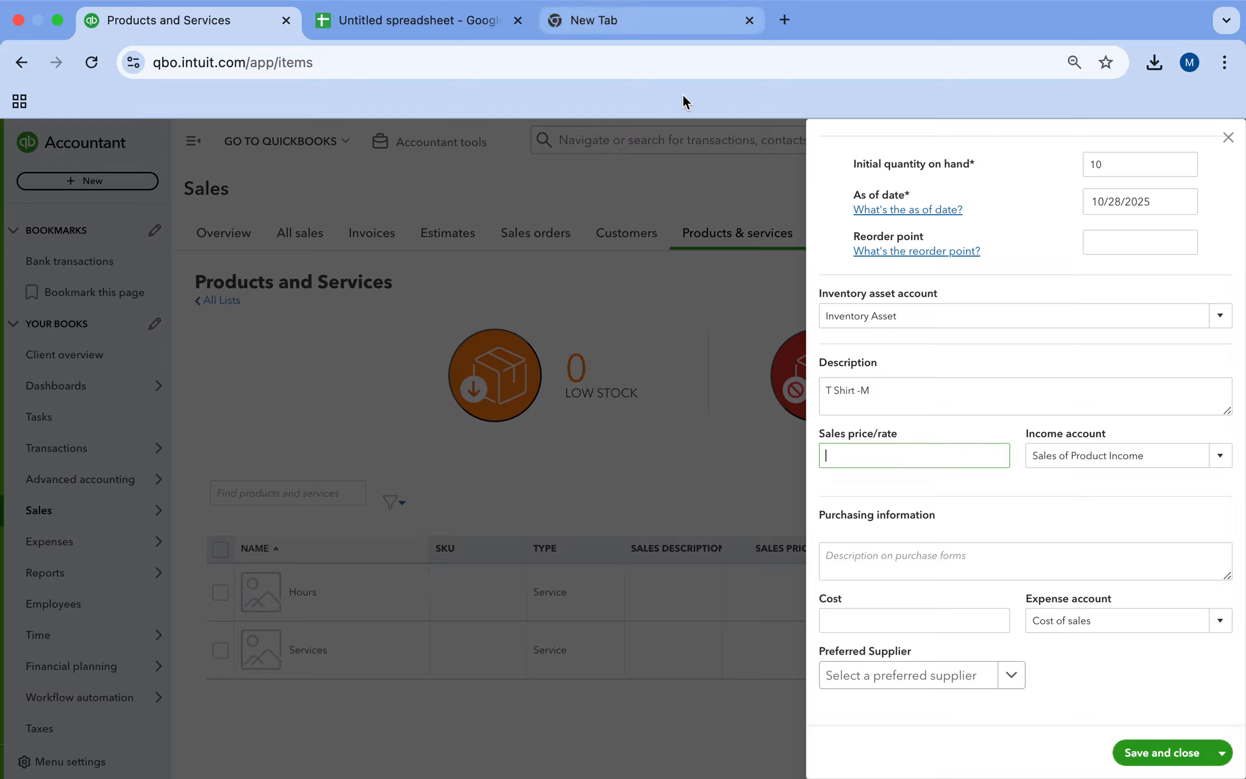
{"action": "type", "text": "1000"}
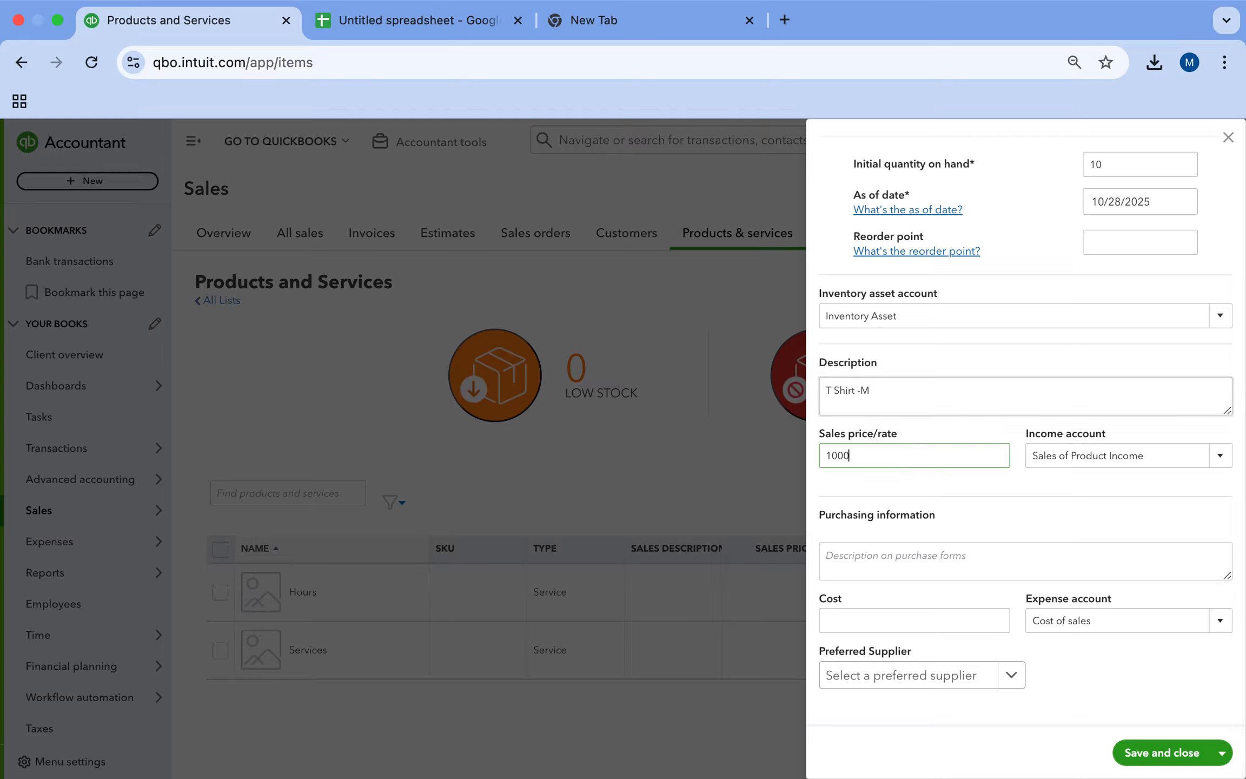
Create a new income account named BOTTLE INCOME with detail type Sales of Product Income from the item's income account field.
{"action": "left_click", "coordinate": [1221, 457]}
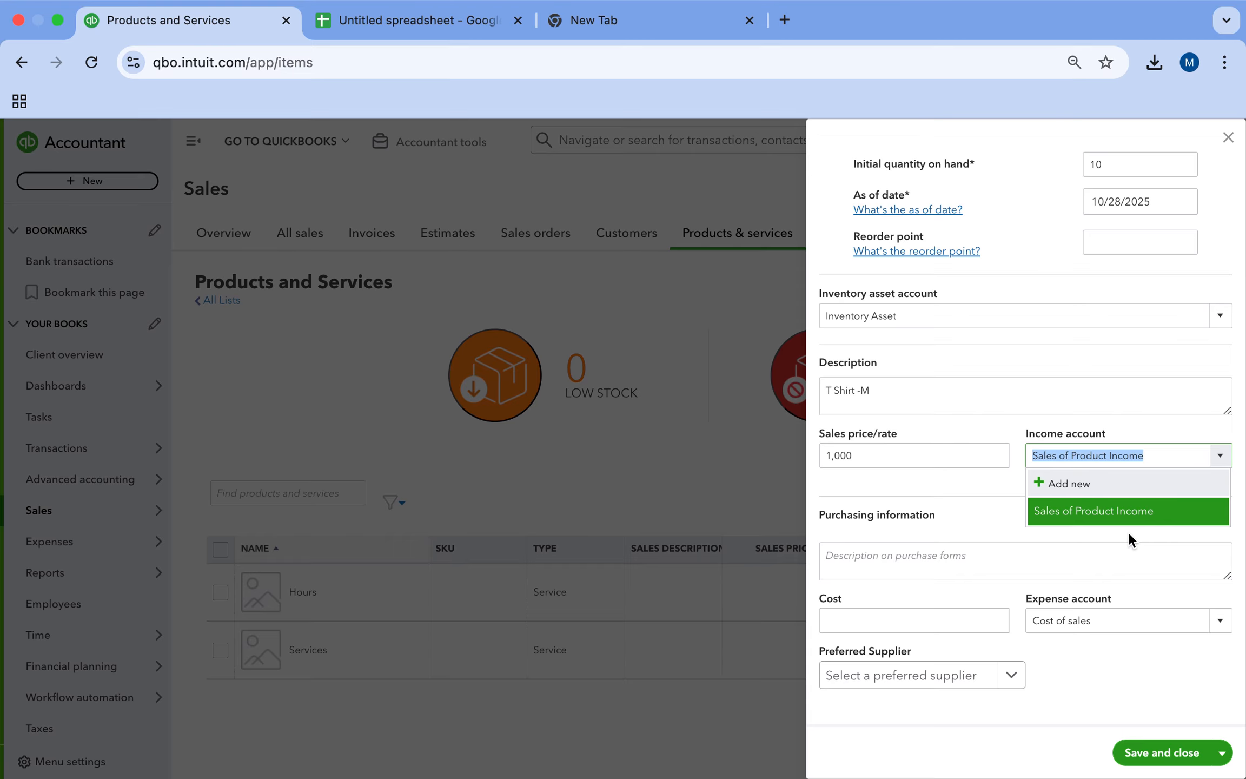
{"action": "left_click", "coordinate": [1073, 481]}
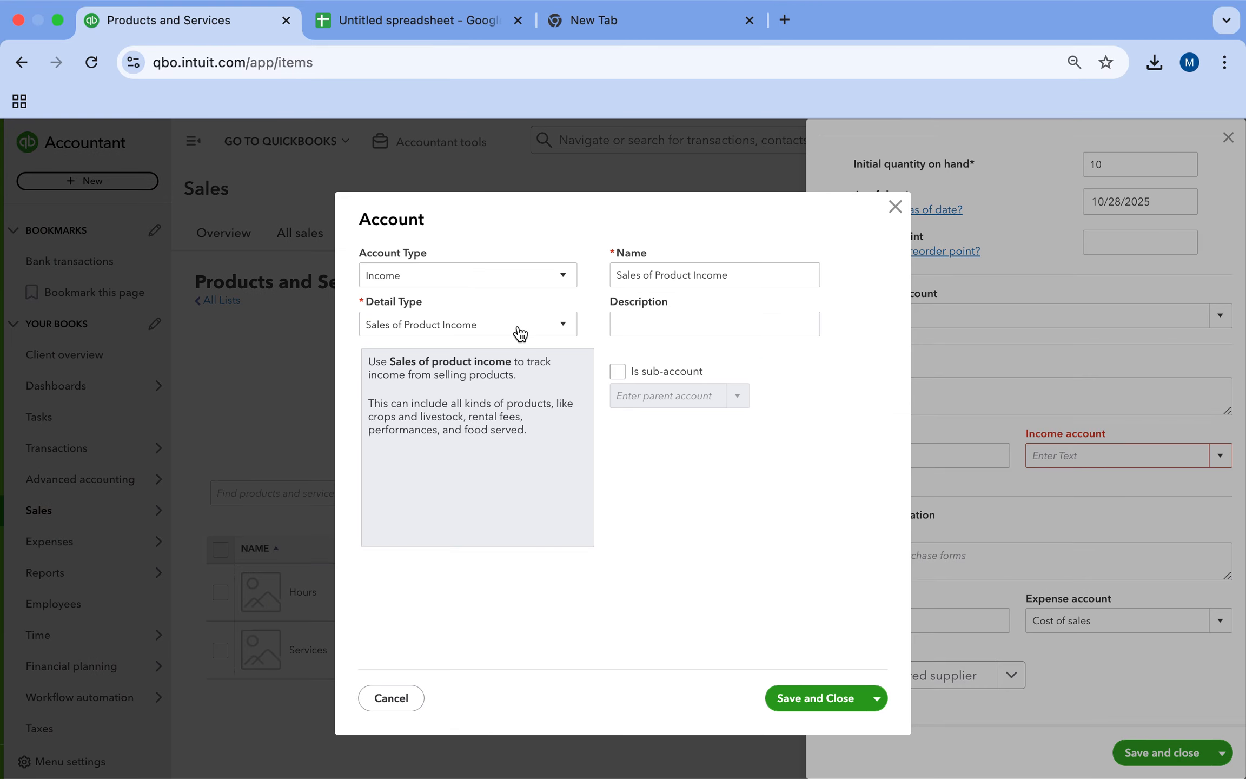
{"action": "left_click", "coordinate": [654, 276]}
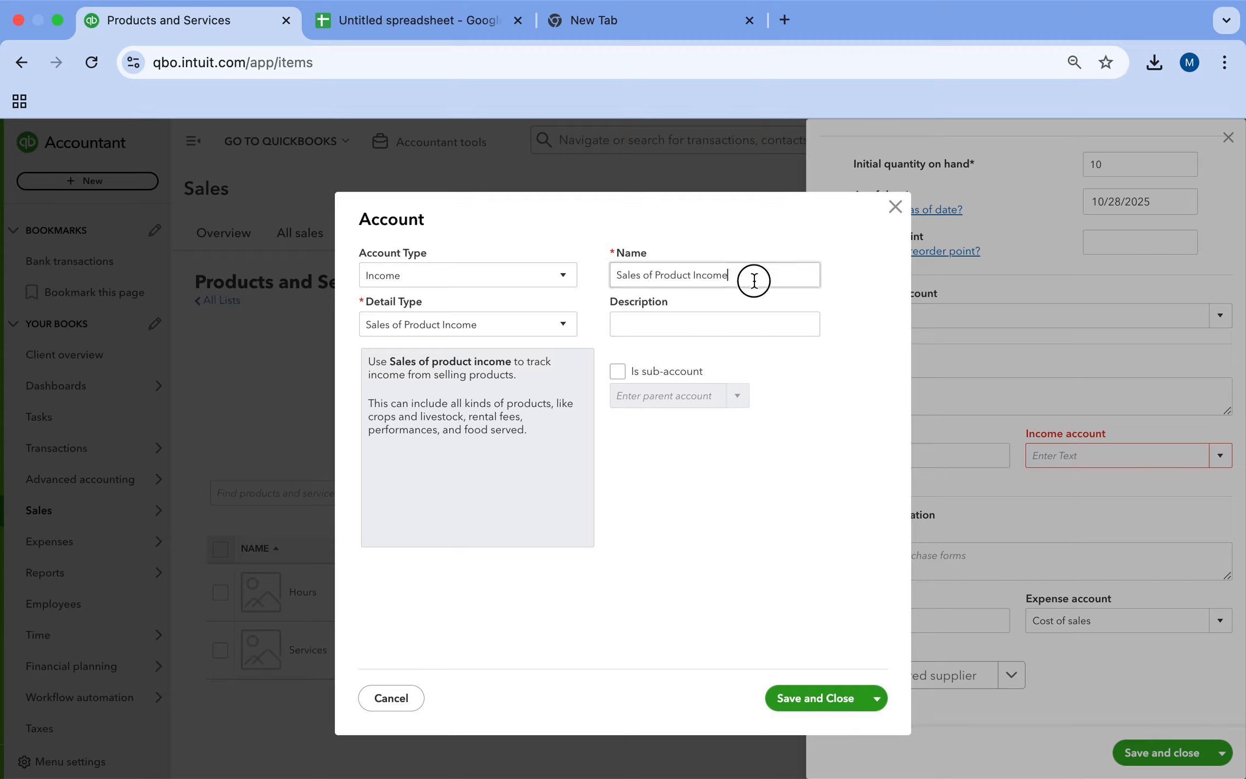
{"action": "left_click_drag", "start_coordinate": [754, 275], "coordinate": [567, 278]}
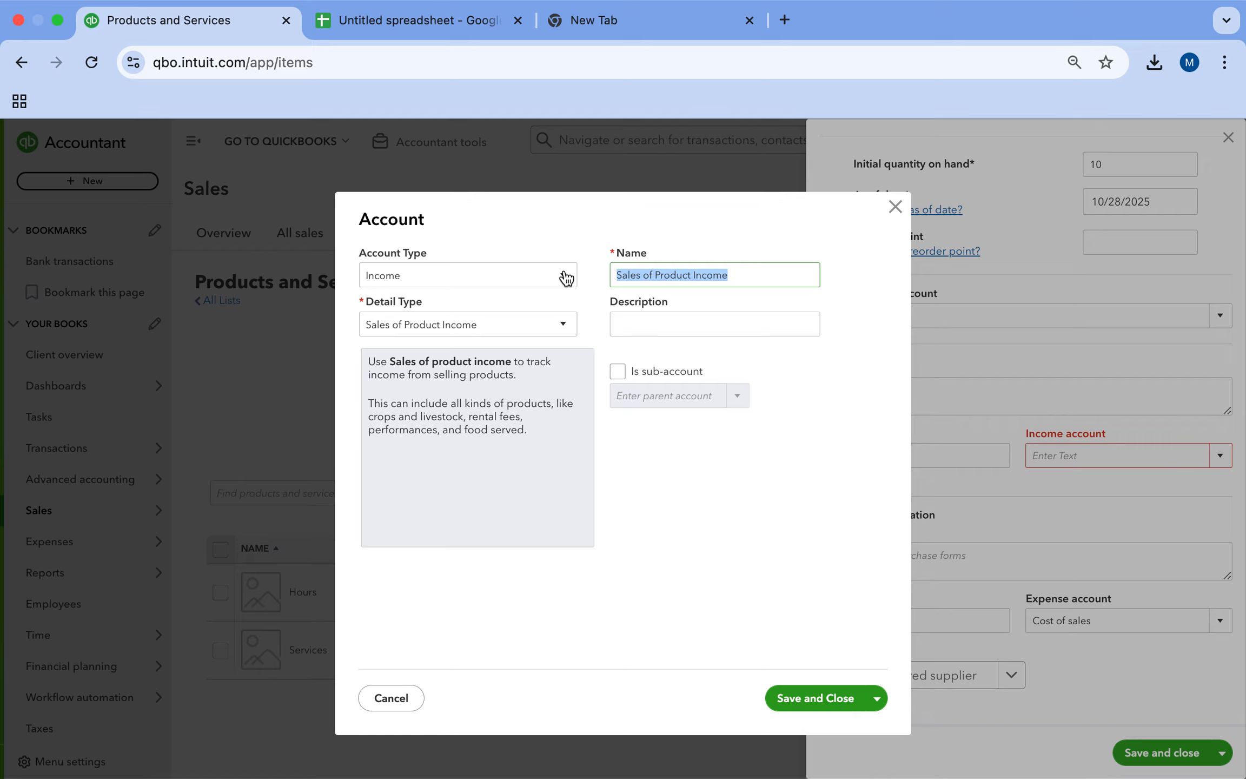
{"action": "key", "text": "BackSpace"}
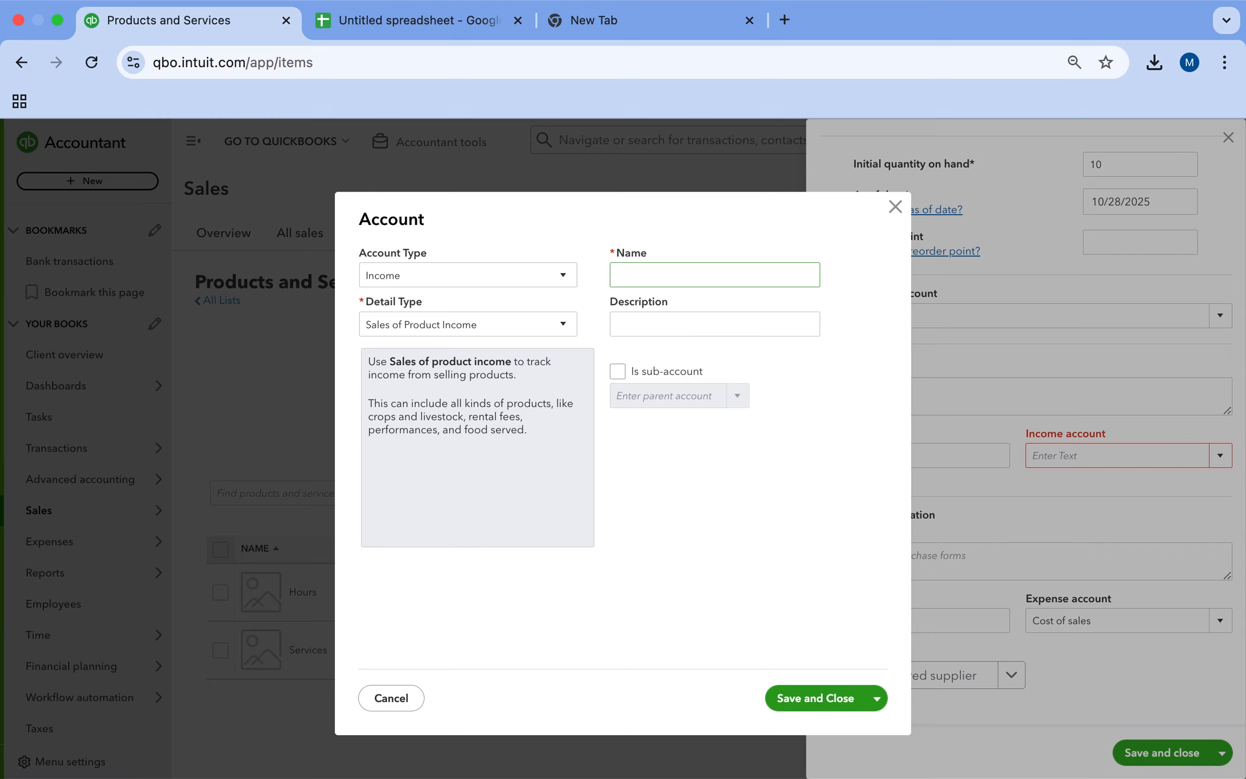
{"action": "type", "text": "MAIN SALE"}
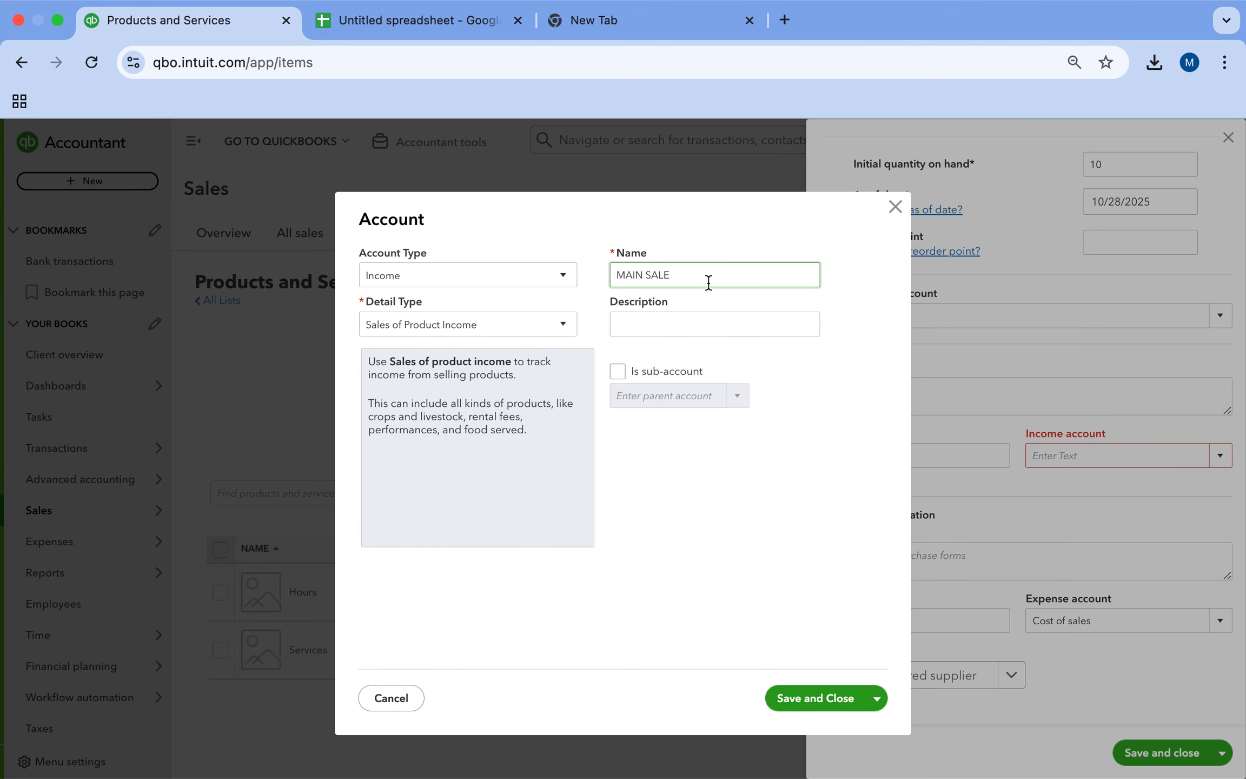
{"action": "key", "text": "BackSpace"}
{"action": "key", "text": "BackSpace"}
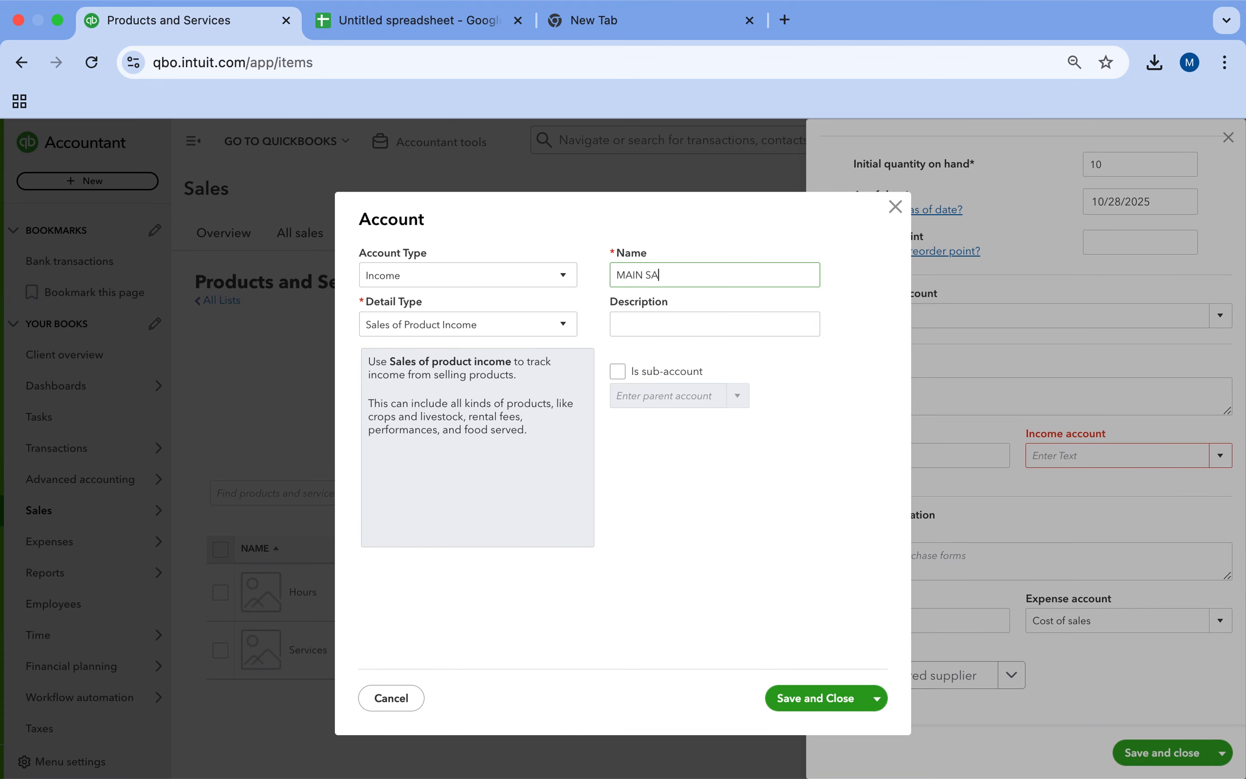
{"action": "key", "text": "BackSpace"}
{"action": "key", "text": "BackSpace"}
{"action": "key", "text": "BackSpace"}
{"action": "key", "text": "BackSpace"}
{"action": "key", "text": "BackSpace"}
{"action": "key", "text": "BackSpace"}
{"action": "key", "text": "BackSpace"}
{"action": "type", "text": "BOTTLE INCOME"}
{"action": "left_click", "coordinate": [826, 701]}
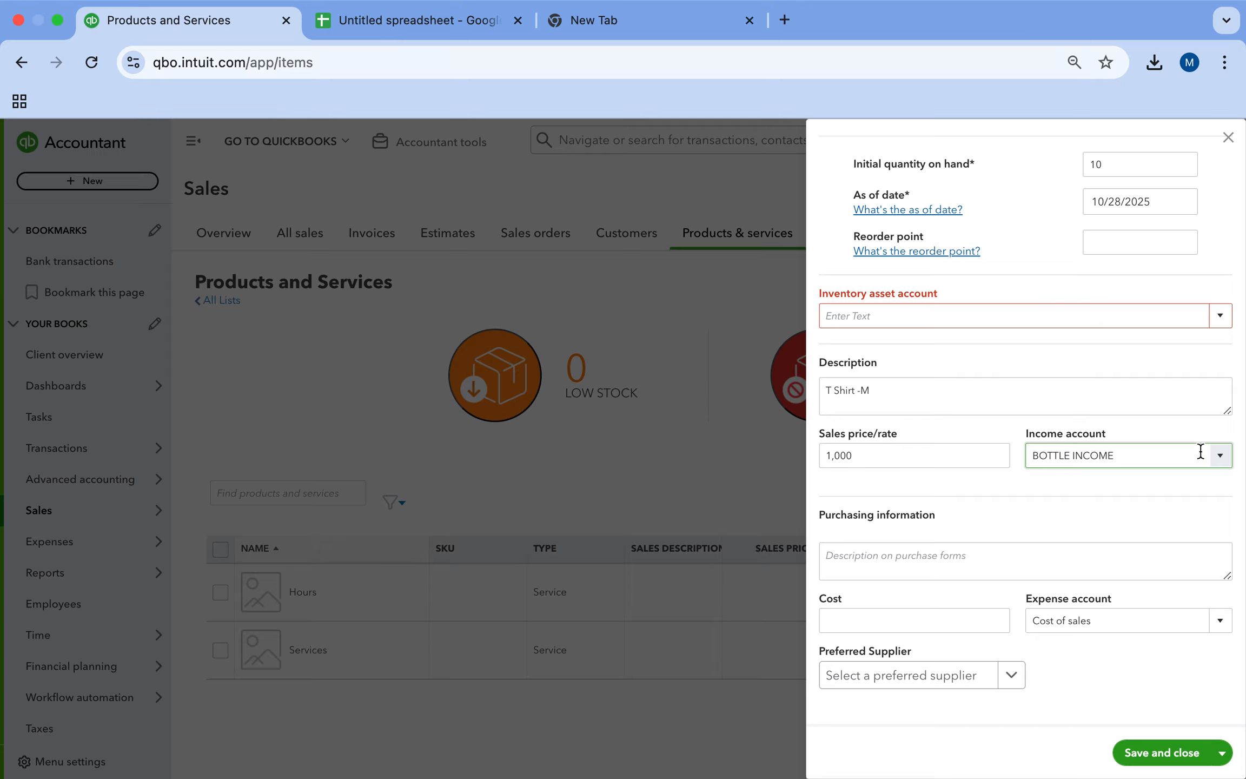
Set the item's income account to Sales of Product Income.
{"action": "left_click", "coordinate": [1219, 457]}
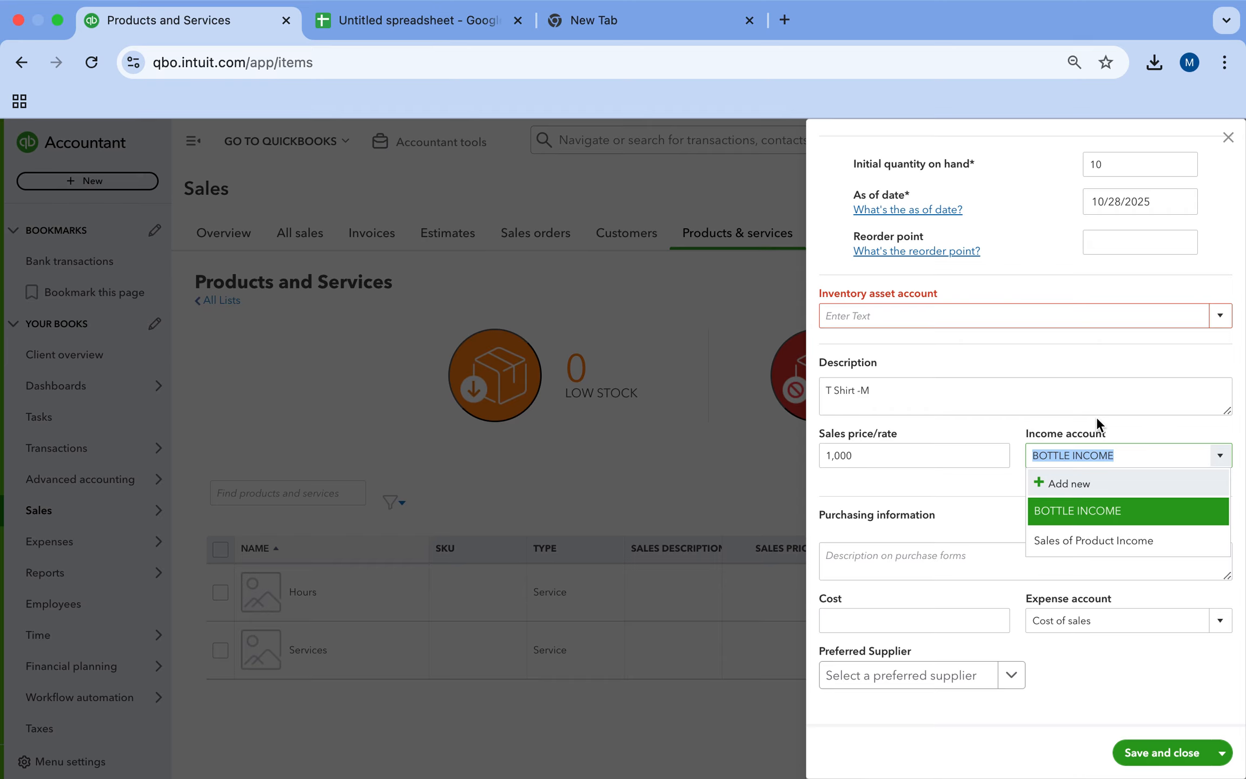
{"action": "left_click", "coordinate": [1074, 541]}
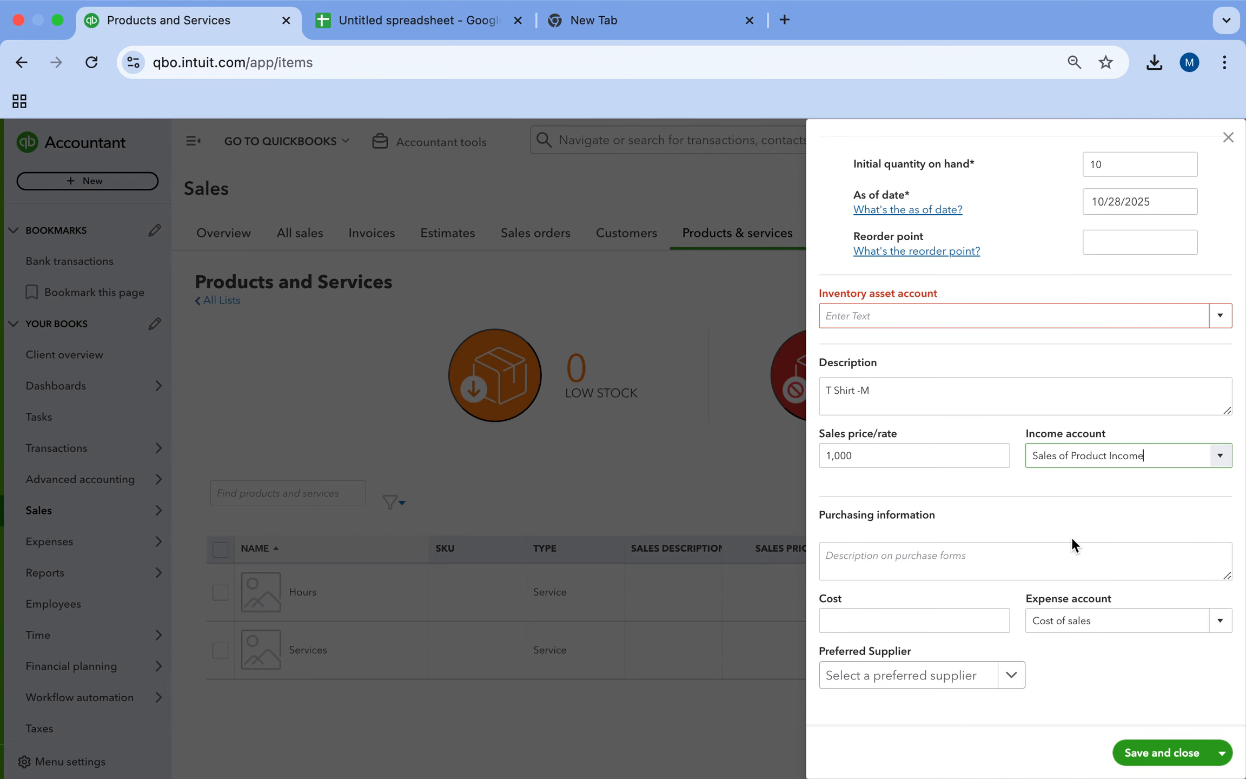
Enter DD ENTRPRICES as the purchasing description and set the item's cost to 800.
{"action": "left_click", "coordinate": [859, 563]}
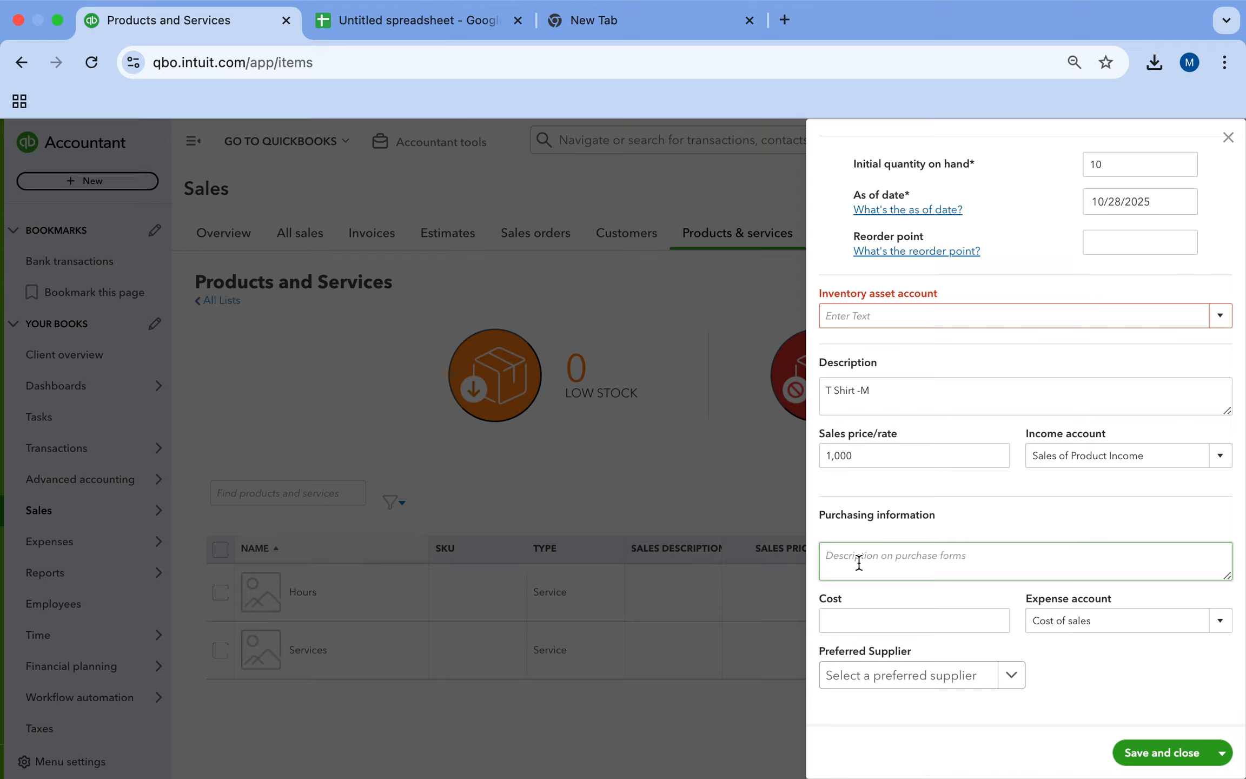
{"action": "type", "text": "DD ENTRPRICES"}
{"action": "left_click", "coordinate": [856, 614]}
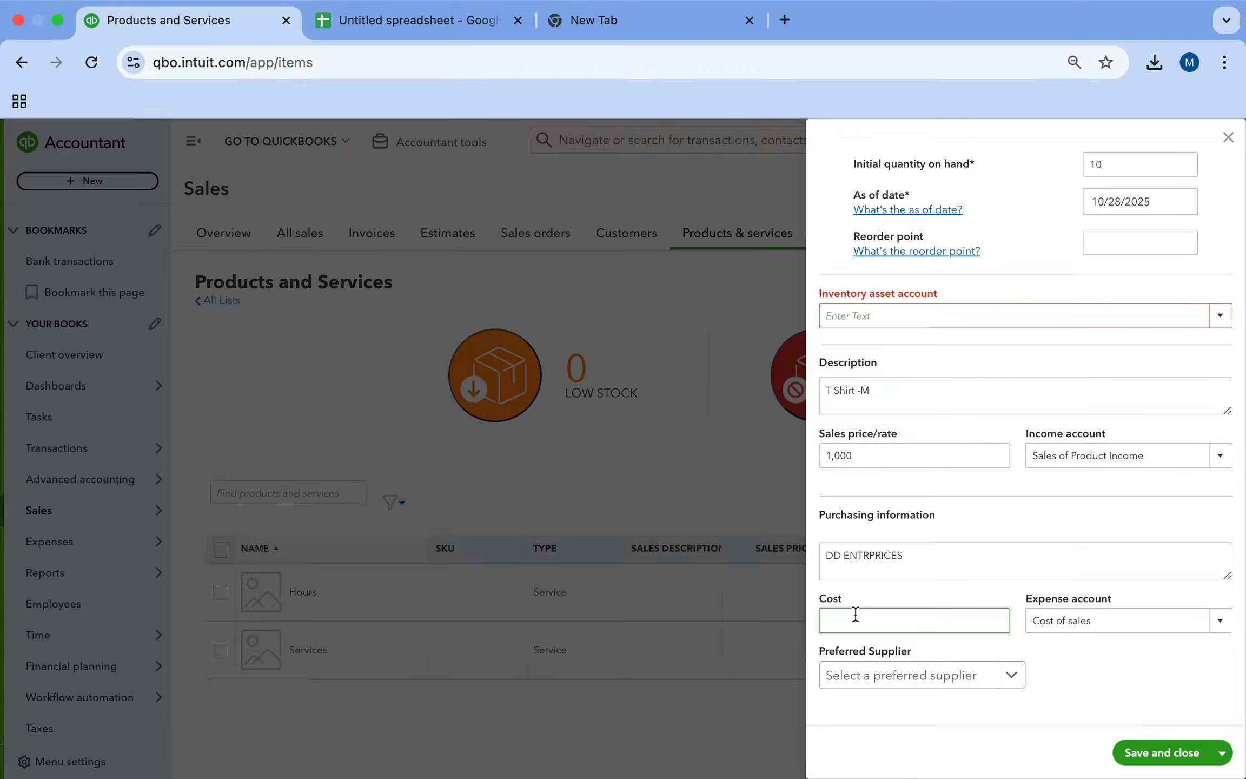
{"action": "type", "text": "800"}
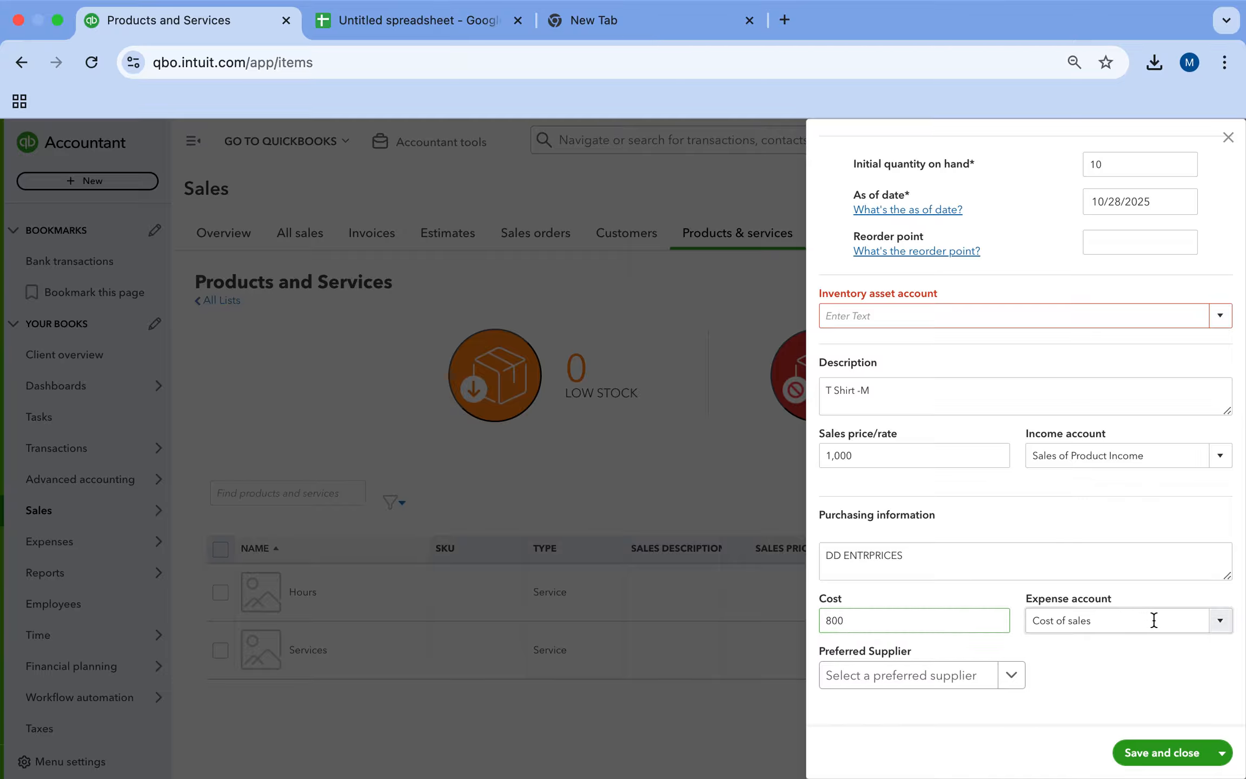
{"action": "left_click", "coordinate": [1221, 622]}
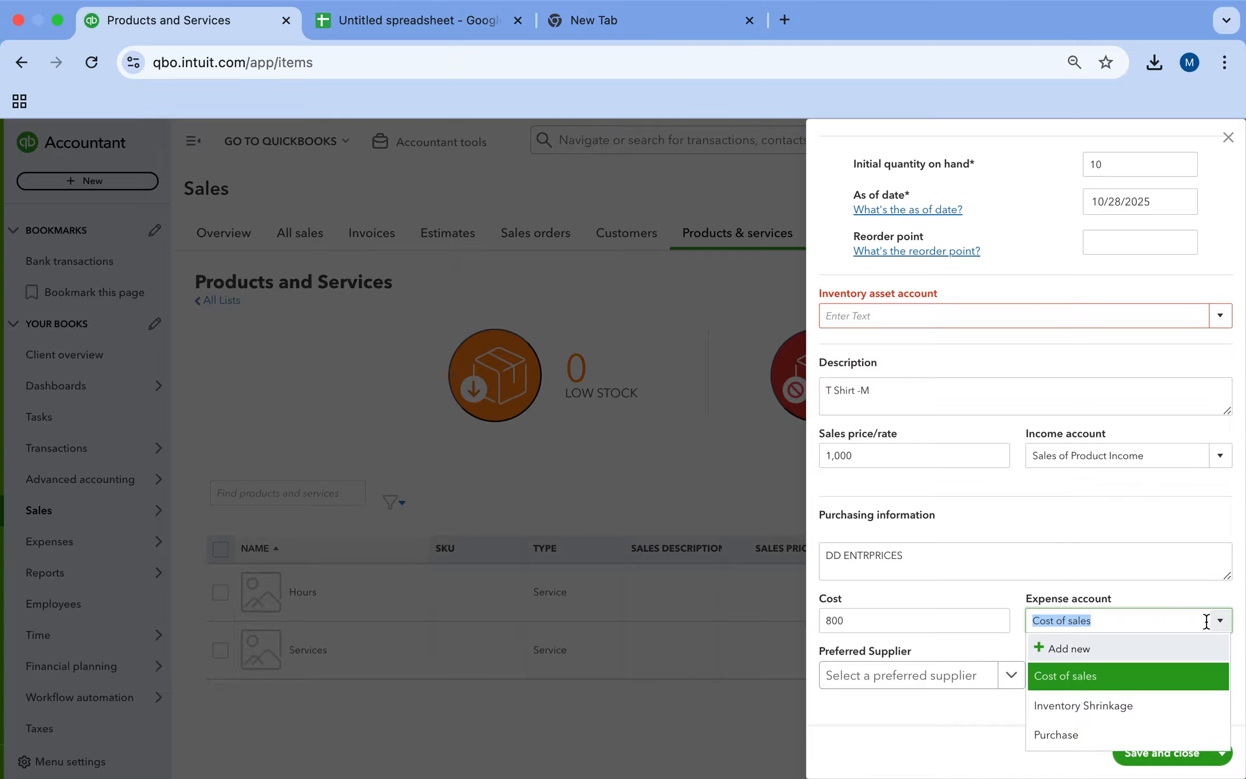
{"action": "left_click", "coordinate": [1084, 653]}
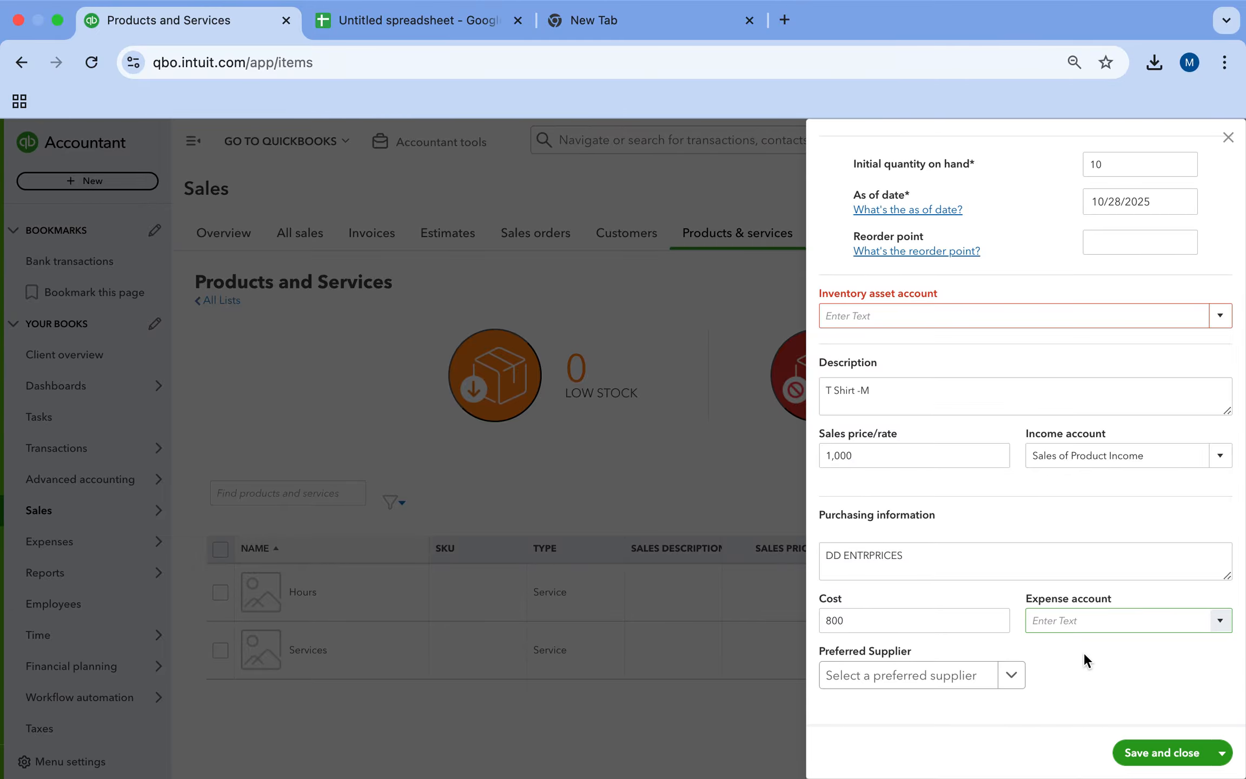
{"action": "left_click", "coordinate": [548, 278]}
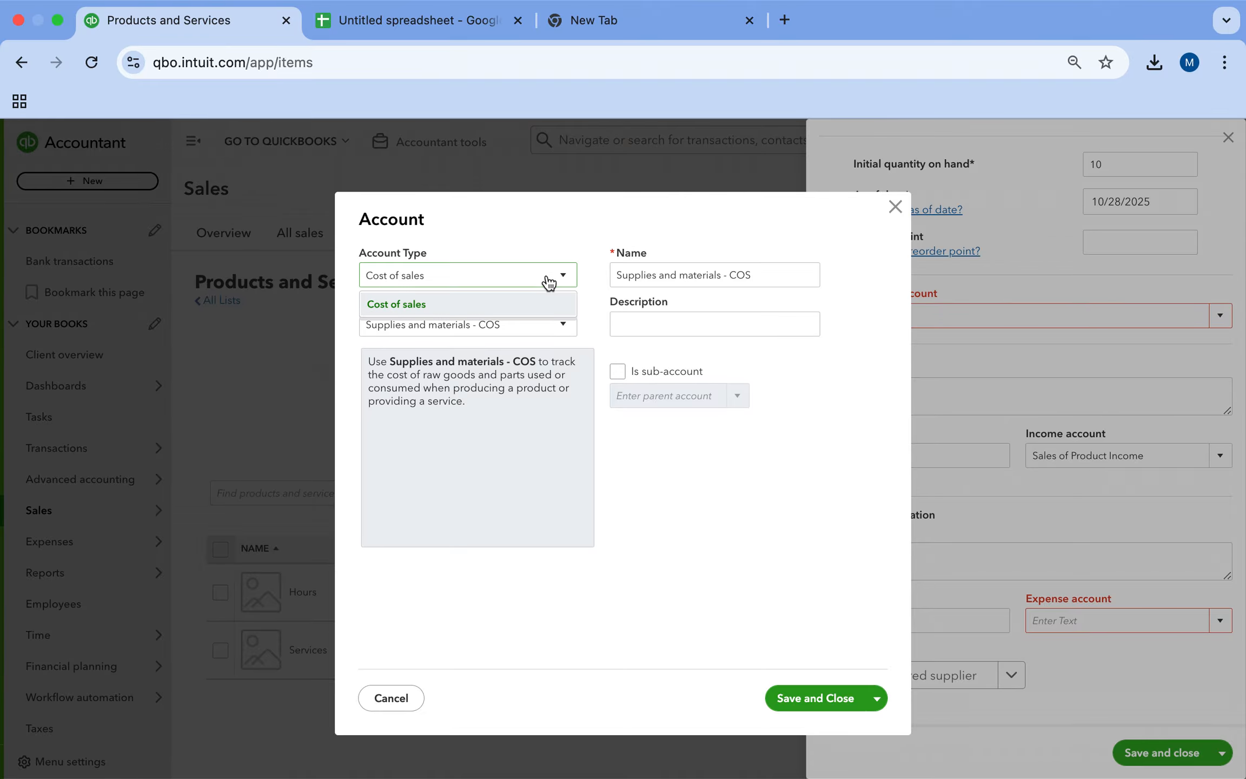
{"action": "left_click", "coordinate": [561, 300]}
{"action": "left_click", "coordinate": [560, 324]}
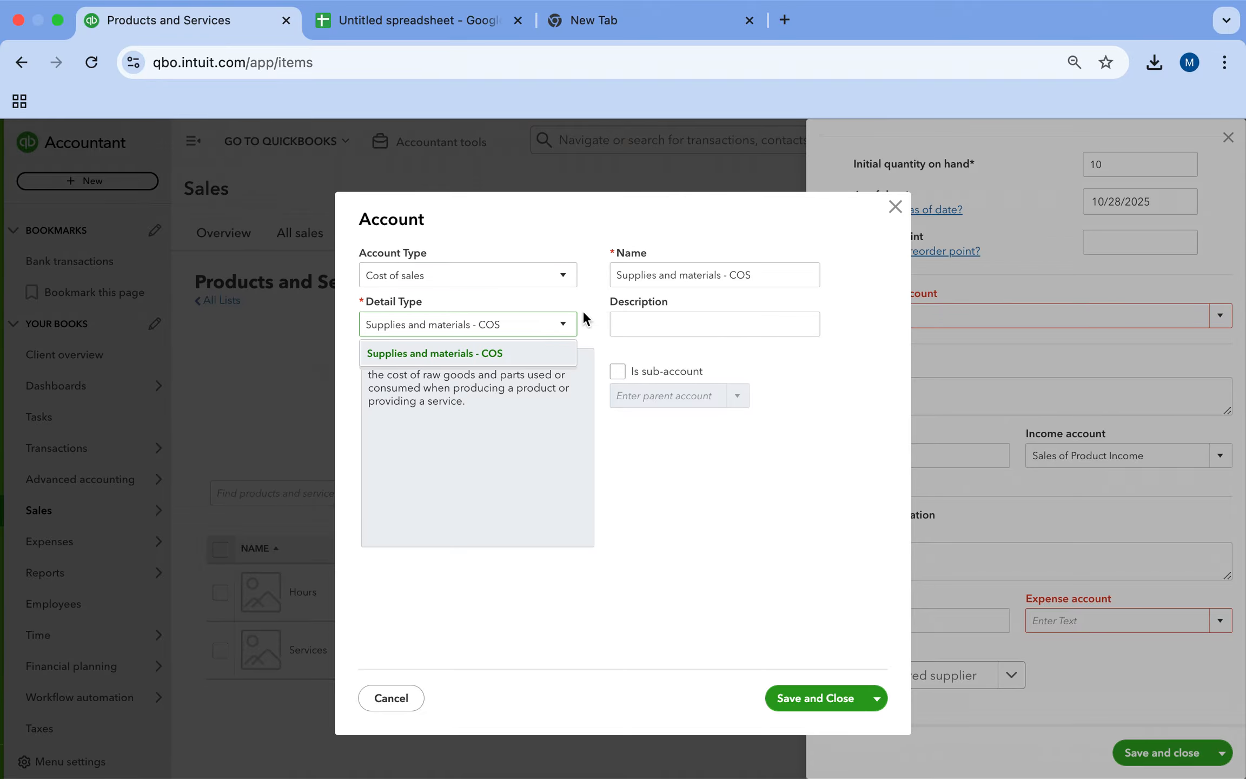
{"action": "left_click", "coordinate": [833, 708]}
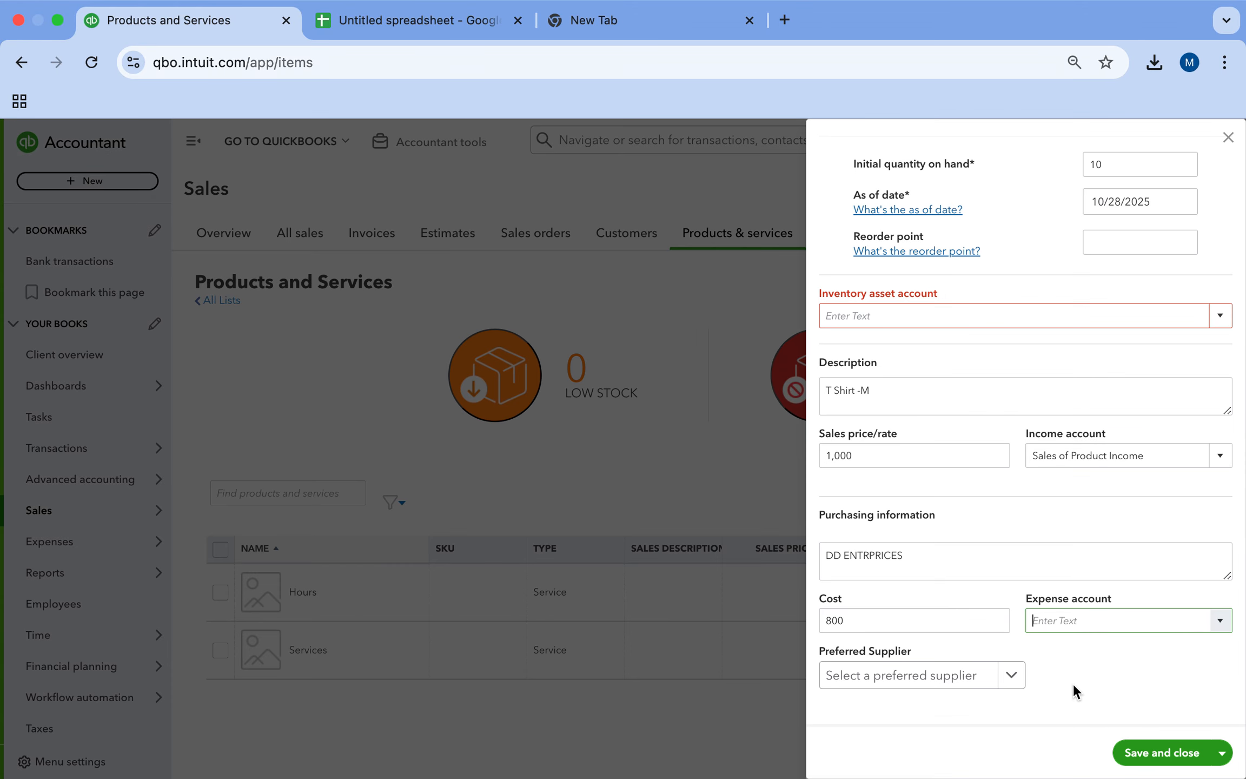
Set the item's expense account to Cost of sales.
{"action": "left_click", "coordinate": [1108, 631]}
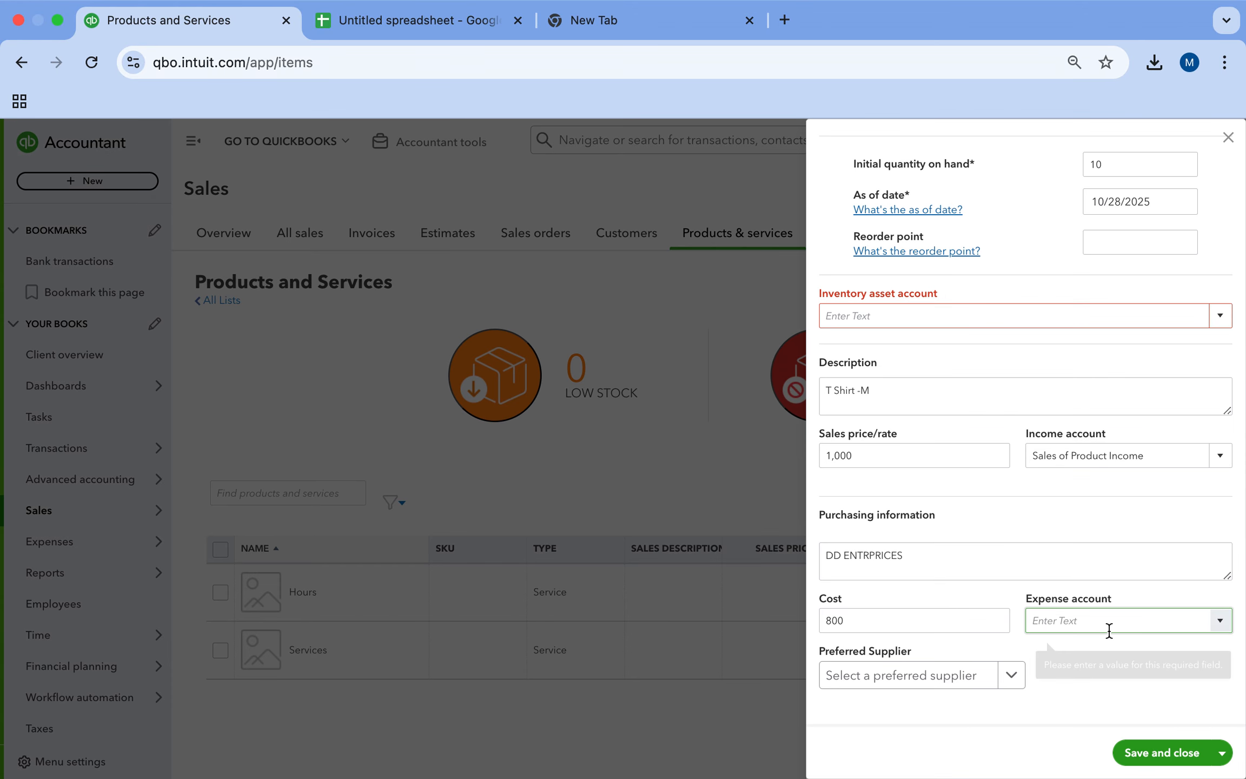
{"action": "type", "text": "Co"}
{"action": "left_click", "coordinate": [1114, 679]}
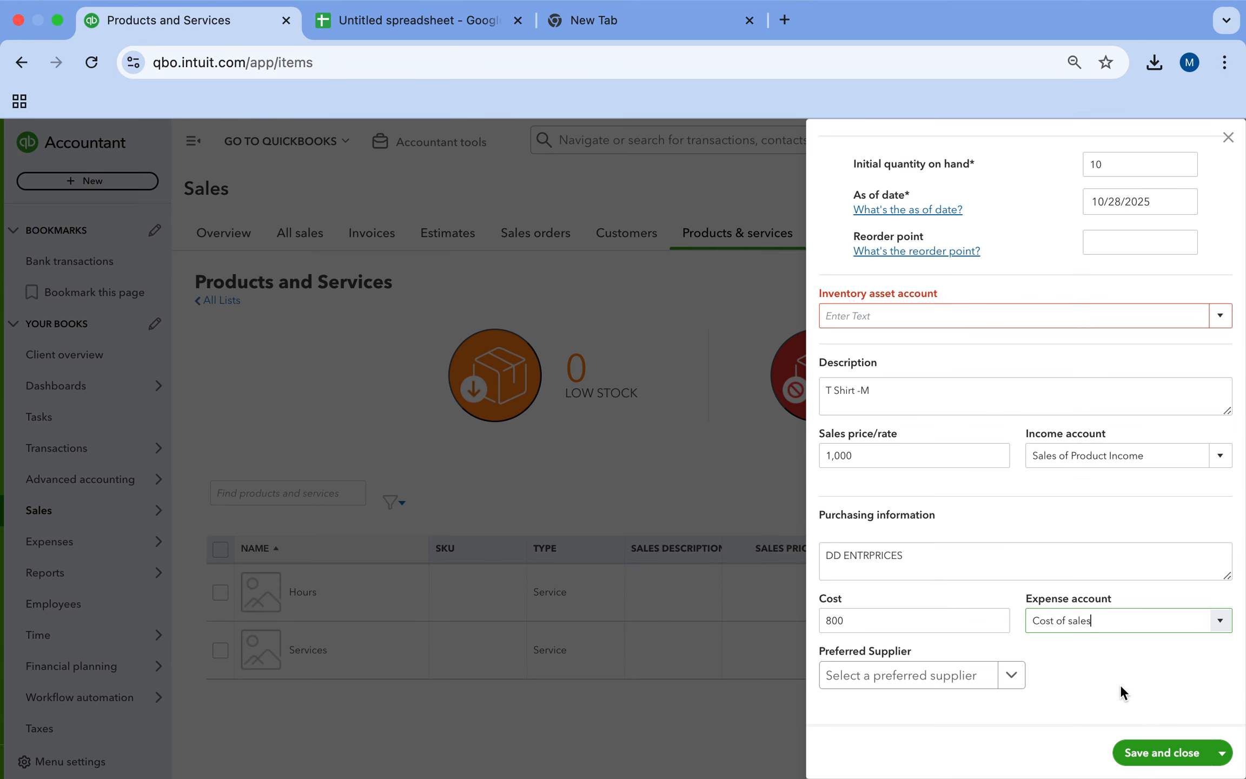
Choose ceylone wholesale as the item's preferred supplier.
{"action": "left_click", "coordinate": [1008, 677]}
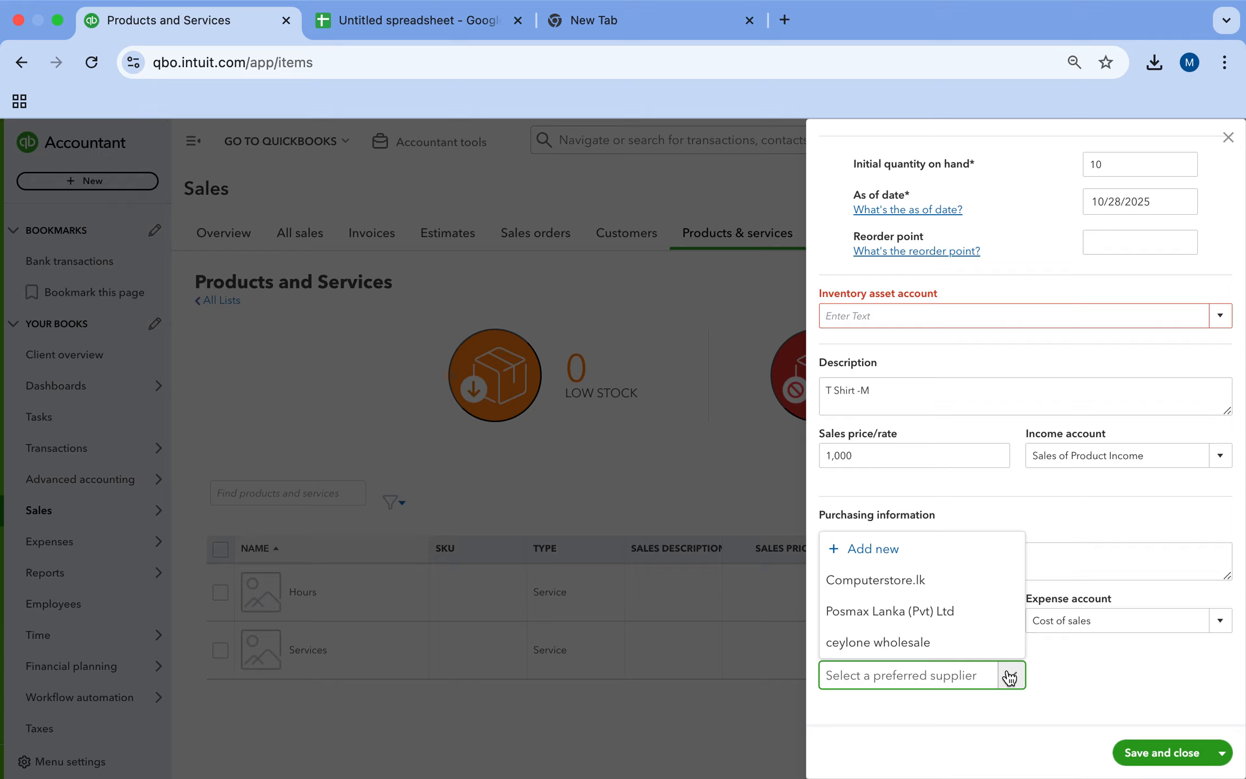
{"action": "left_click", "coordinate": [1009, 676]}
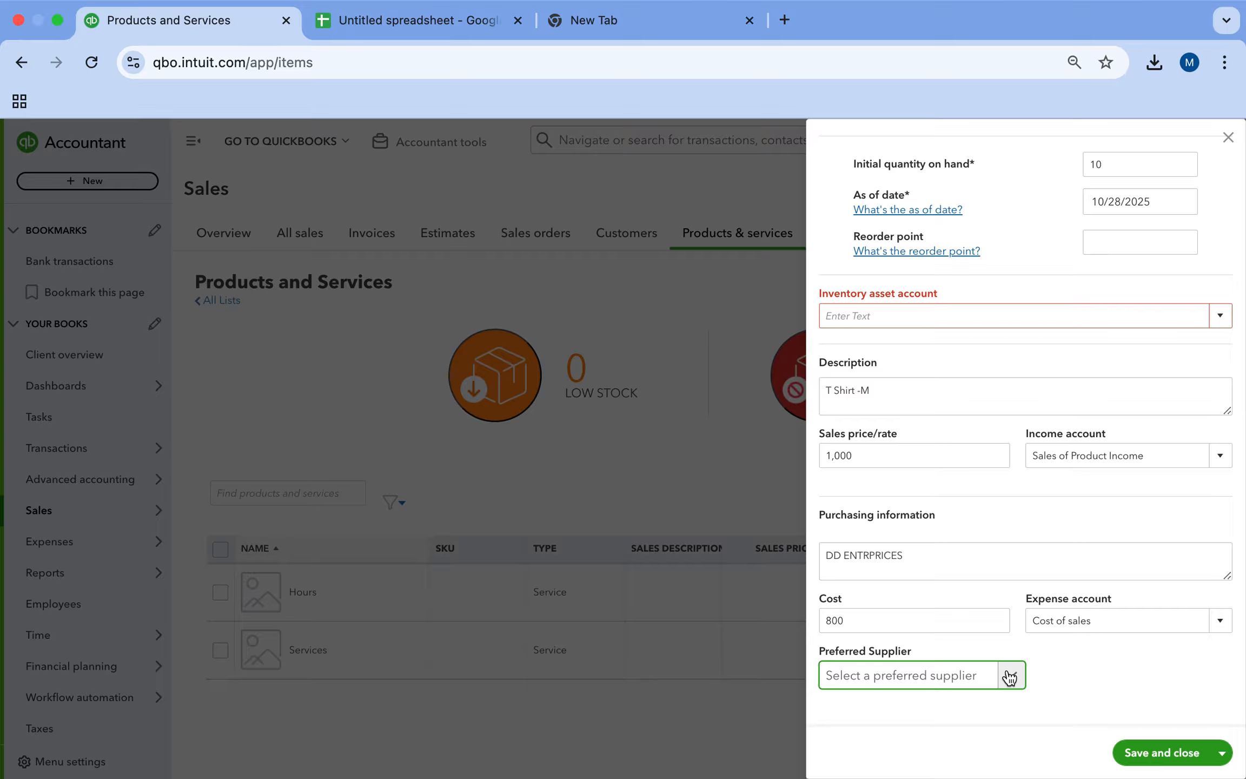
{"action": "left_click", "coordinate": [1009, 678]}
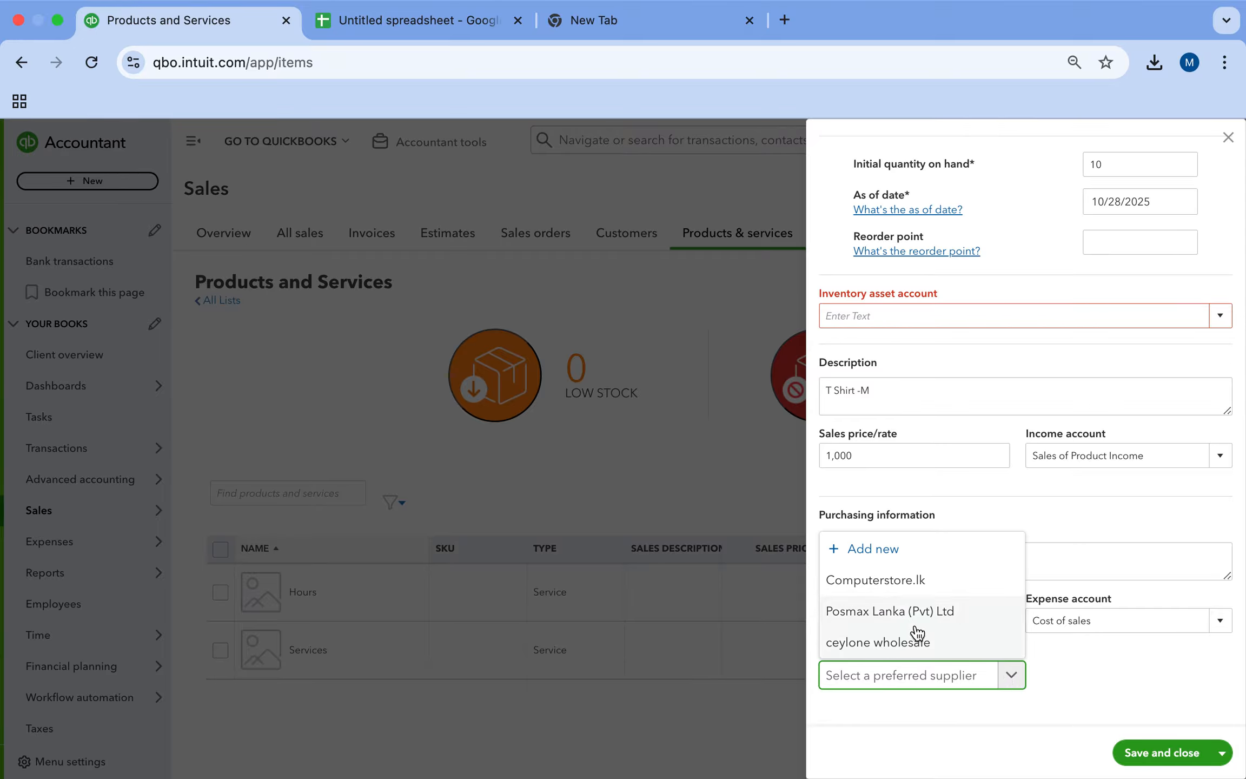
{"action": "left_click", "coordinate": [924, 644]}
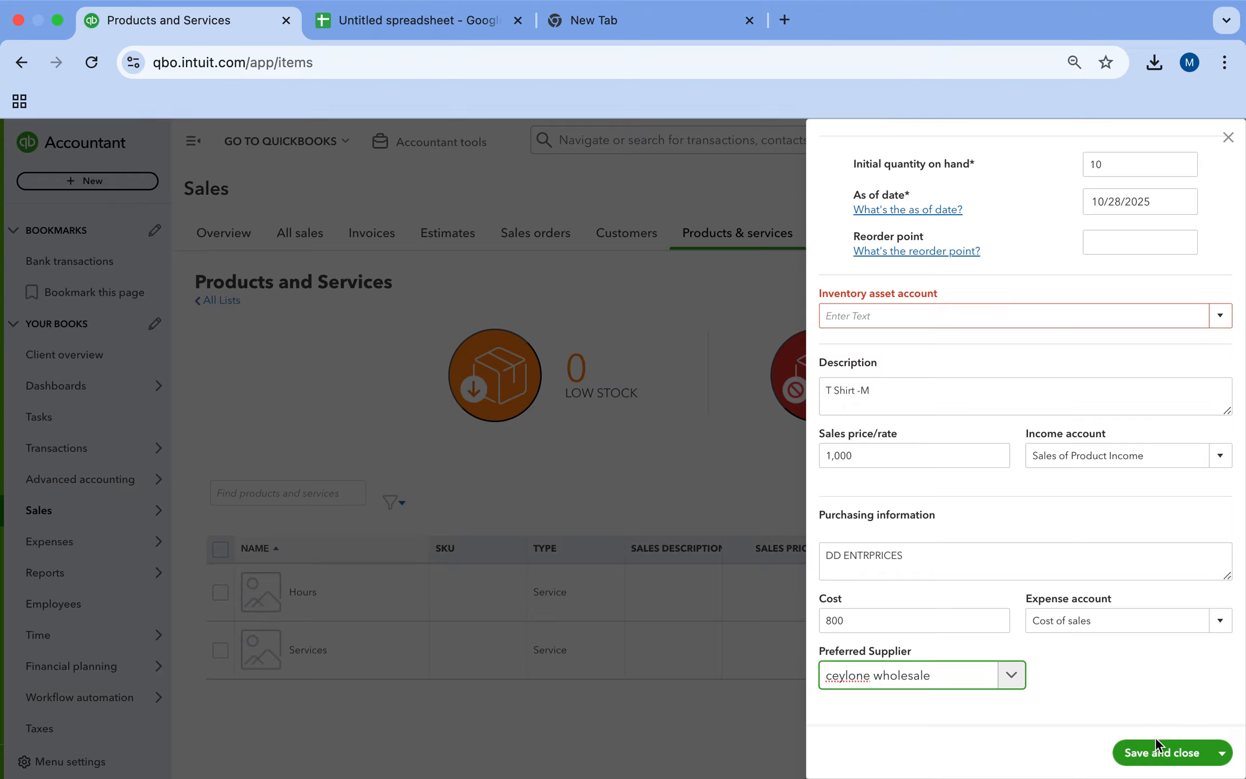
Choose an inventory asset account for T Shirt -M and save and close the item.
{"action": "left_click", "coordinate": [1148, 757]}
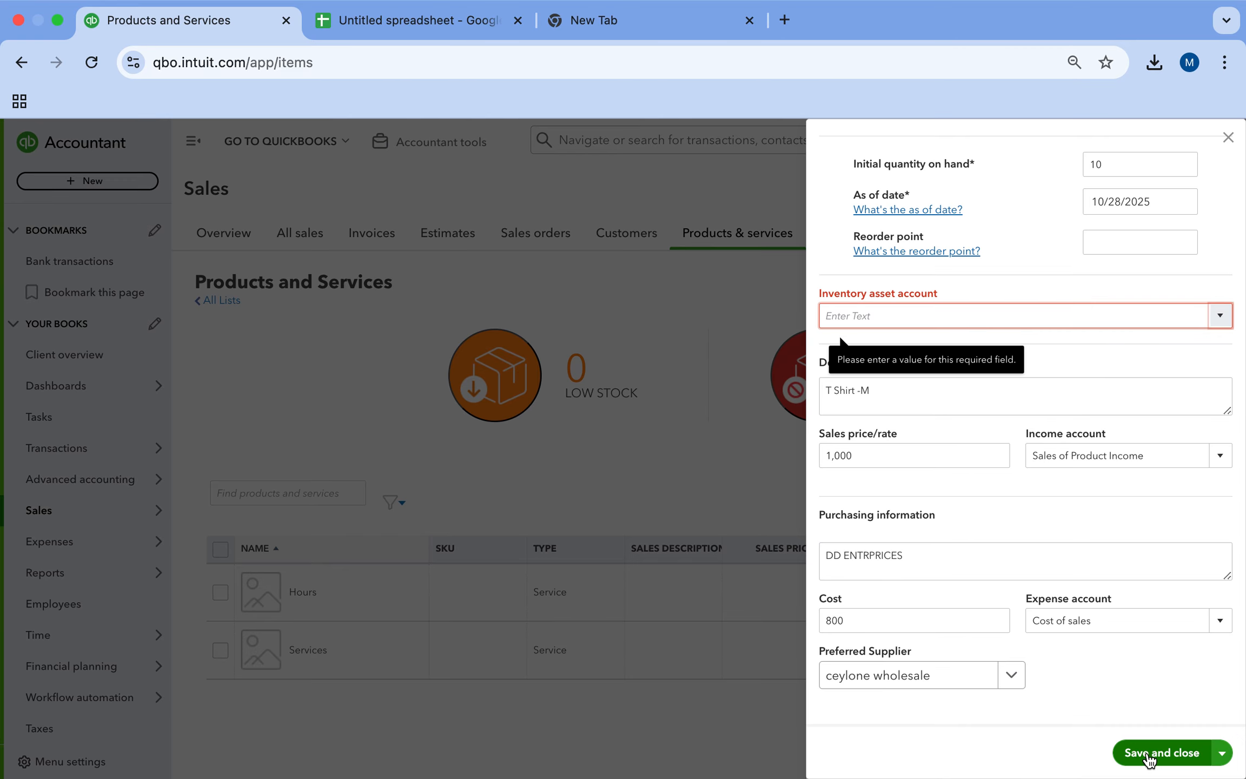
{"action": "left_click", "coordinate": [1221, 315]}
{"action": "left_click", "coordinate": [1018, 373]}
{"action": "left_click", "coordinate": [1163, 755]}
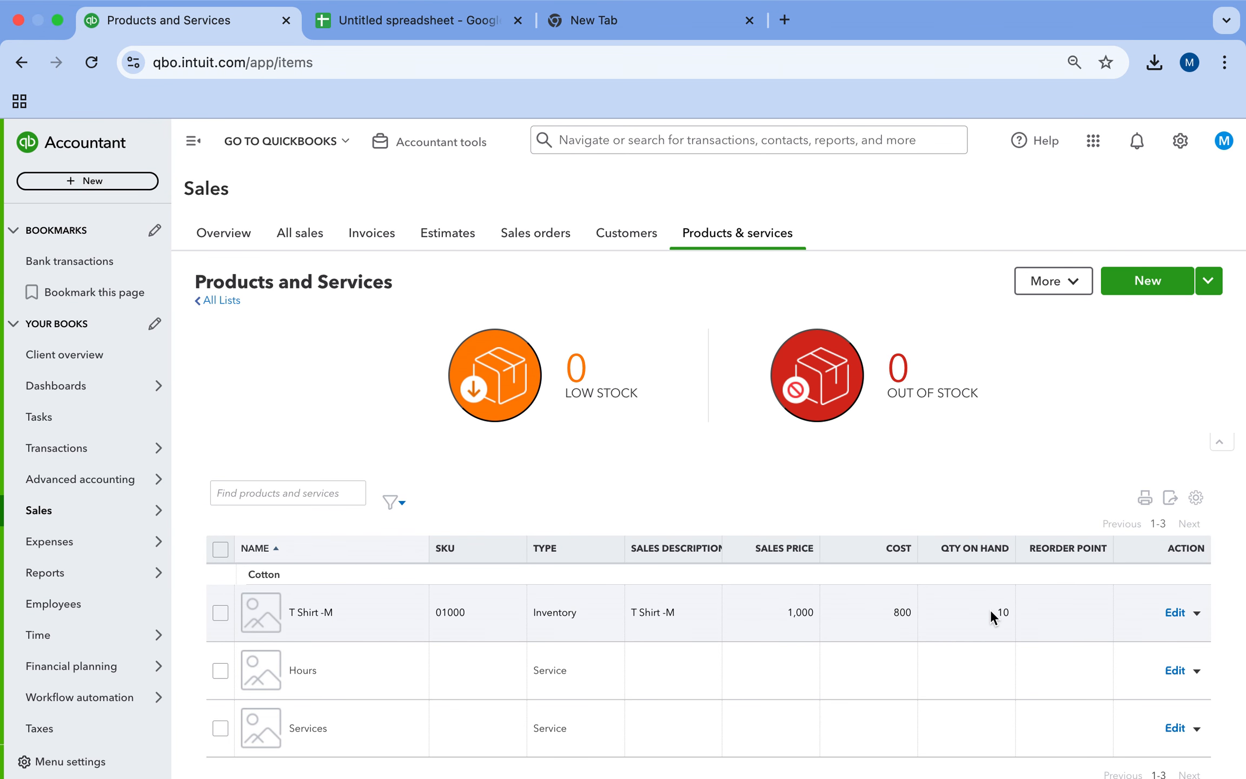
Open the standard Profit and Loss report and set its report period to This year.
{"action": "mouse_move", "coordinate": [93, 569]}
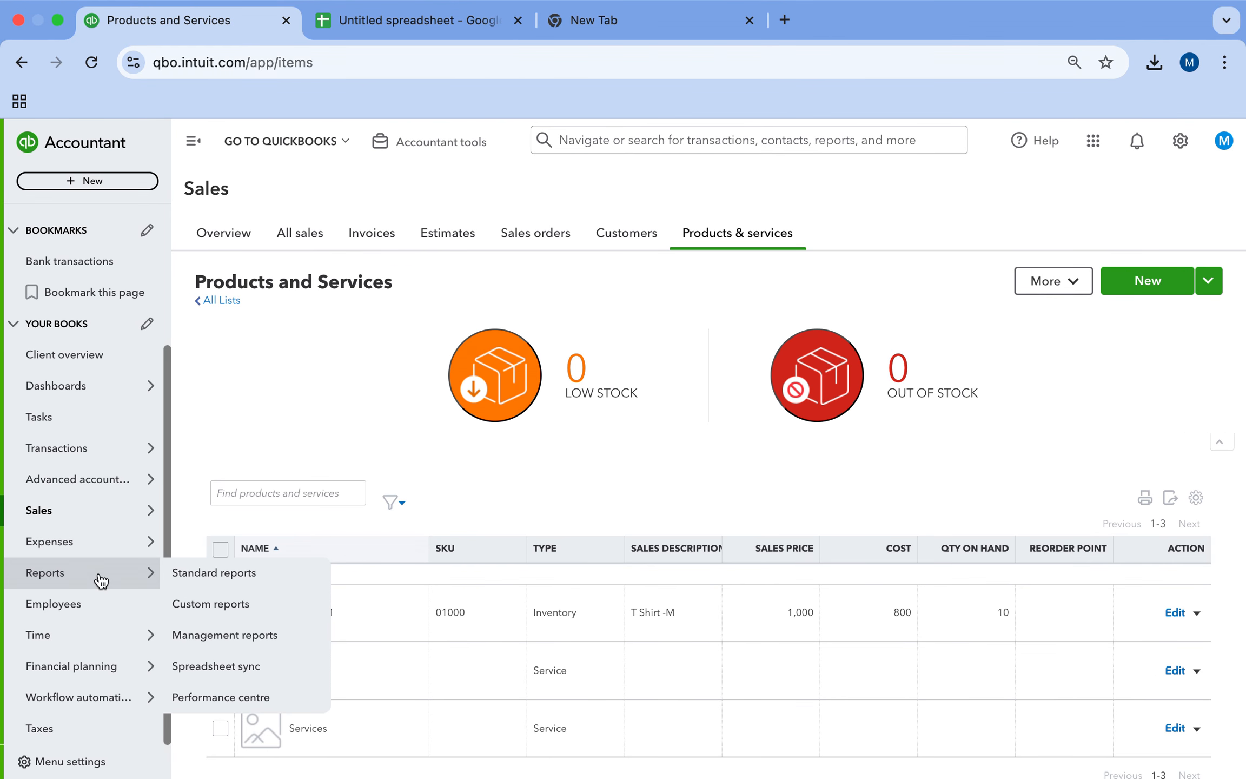
{"action": "left_click", "coordinate": [223, 569]}
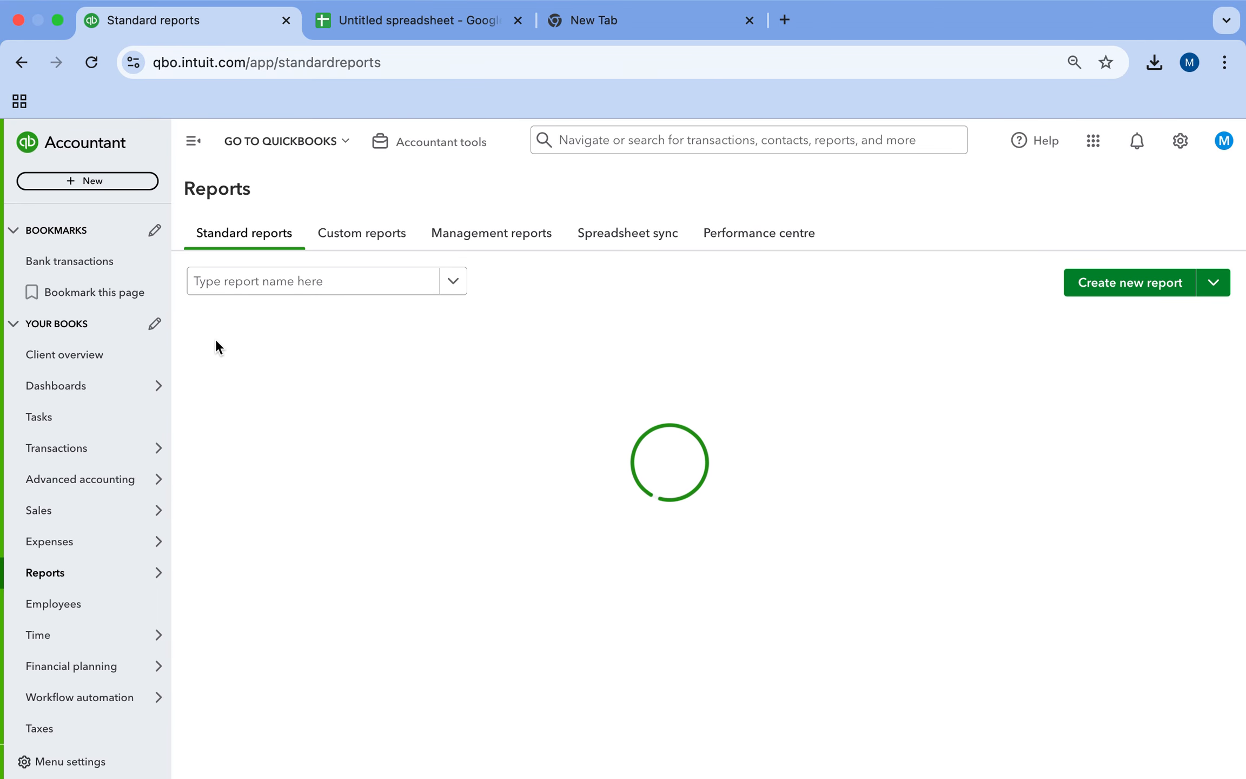
{"action": "left_click", "coordinate": [232, 295]}
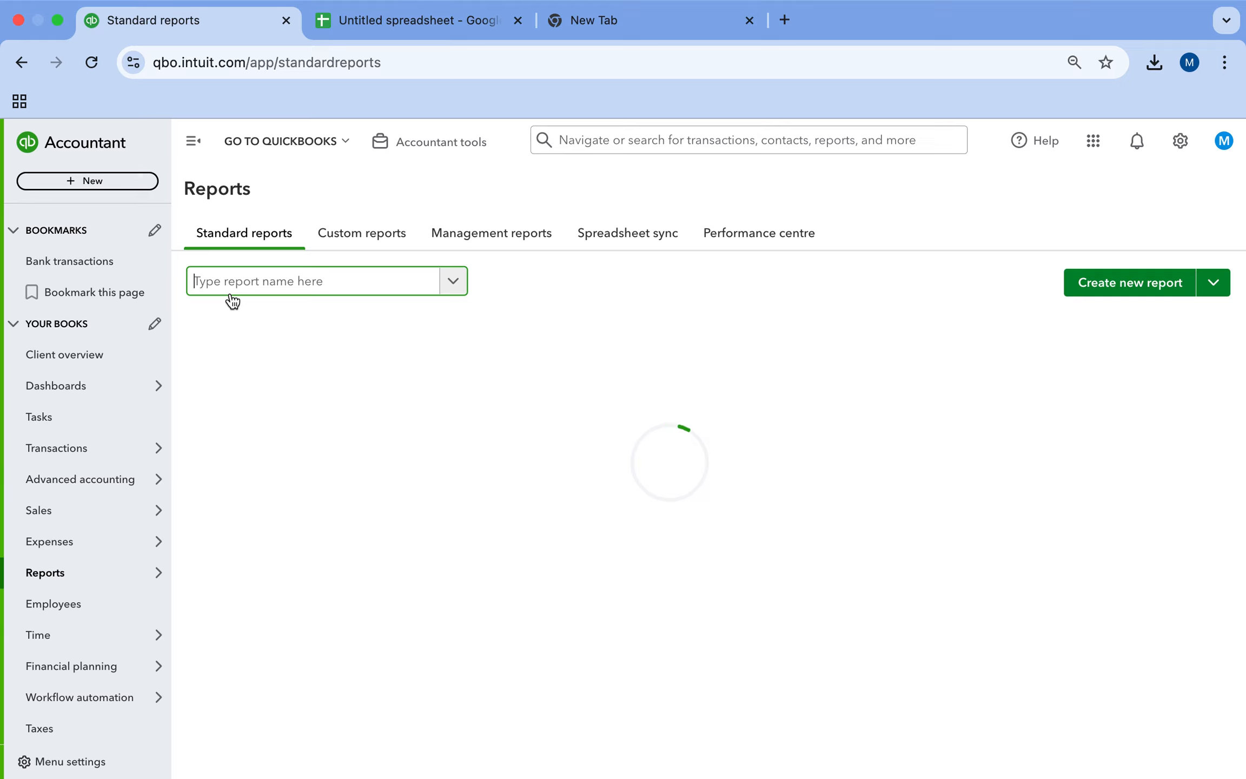
{"action": "type", "text": "PR"}
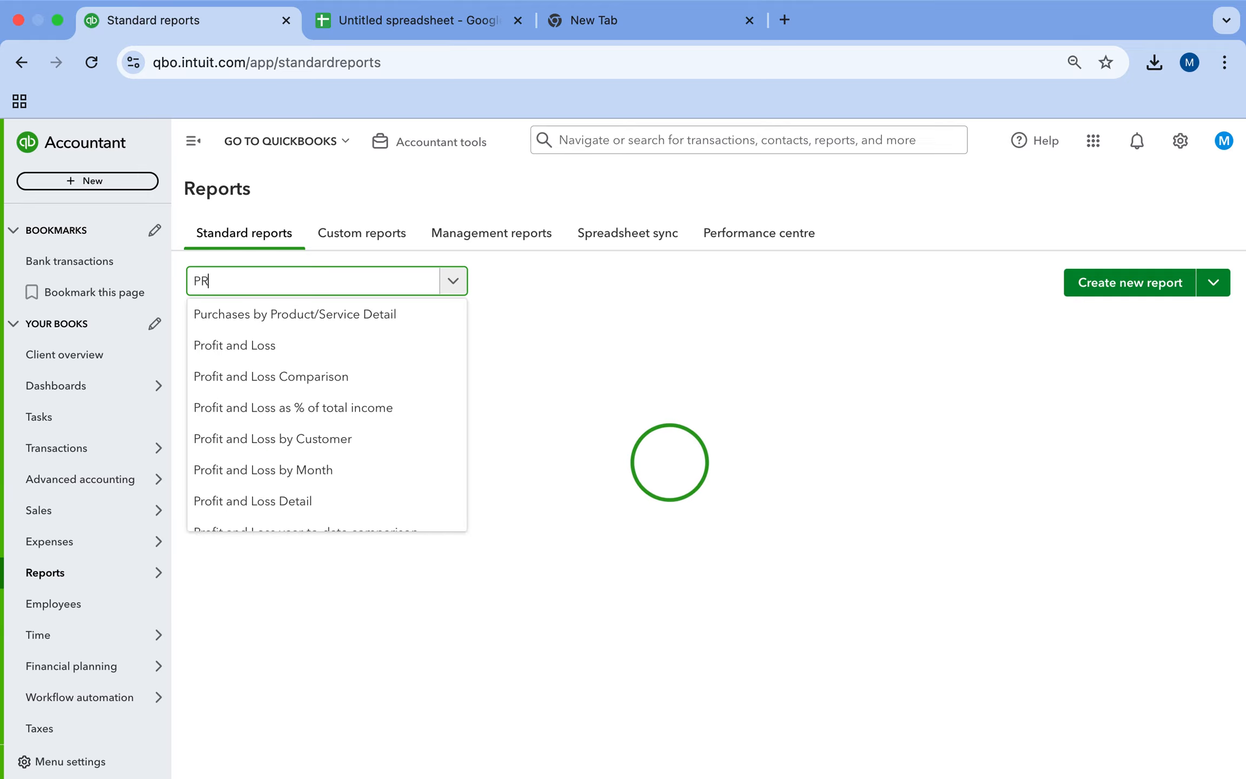
{"action": "left_click", "coordinate": [272, 349]}
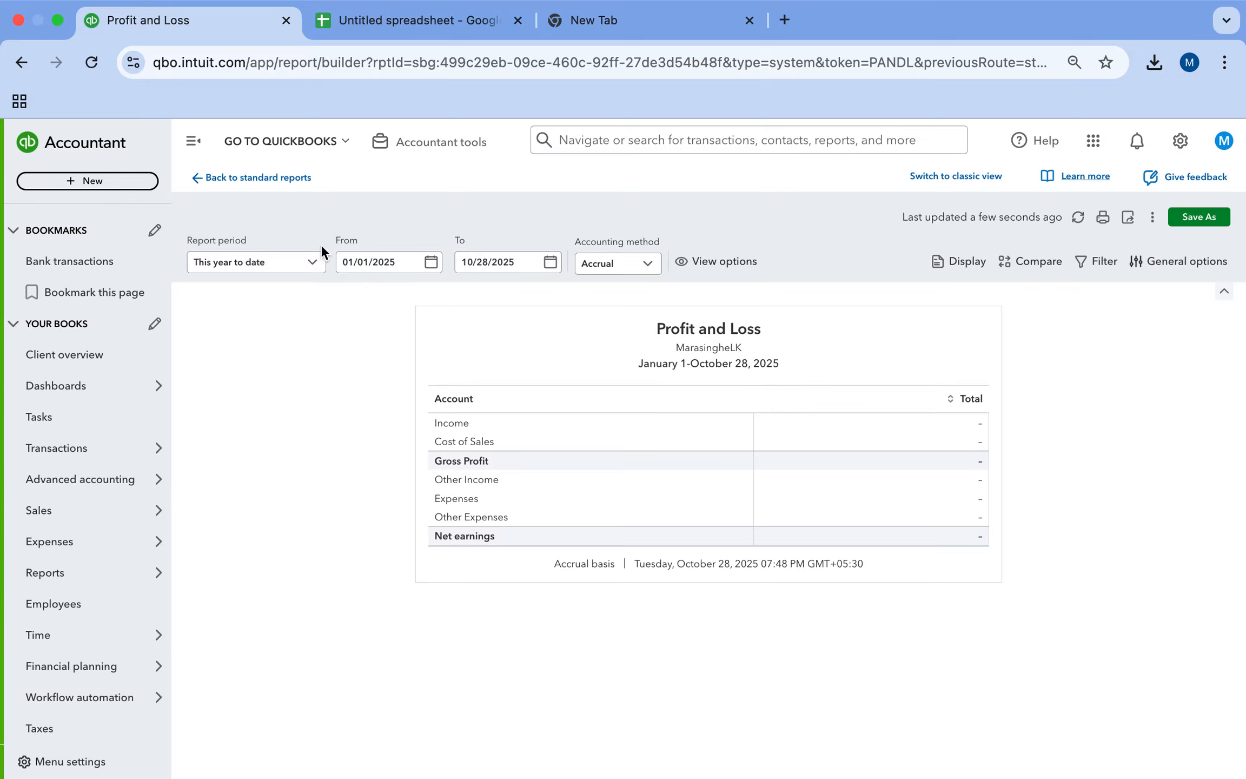
{"action": "left_click", "coordinate": [309, 262]}
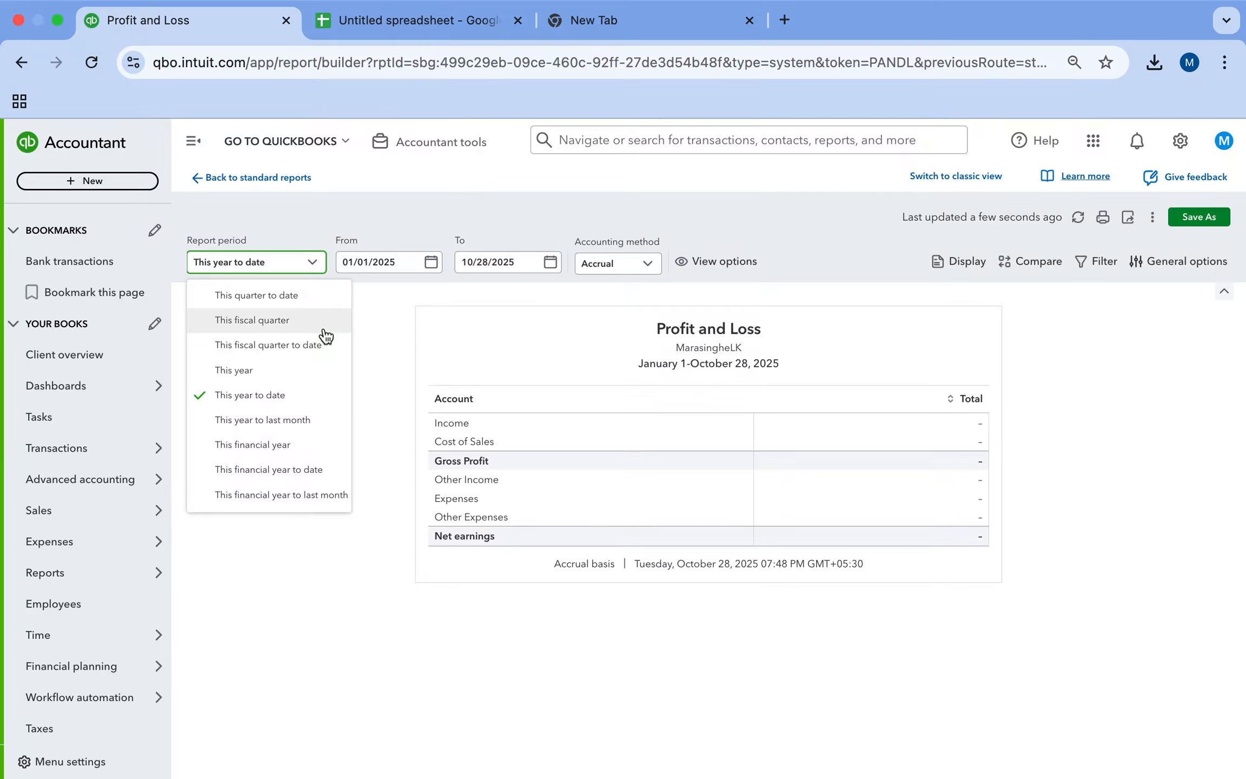
{"action": "left_click", "coordinate": [325, 371]}
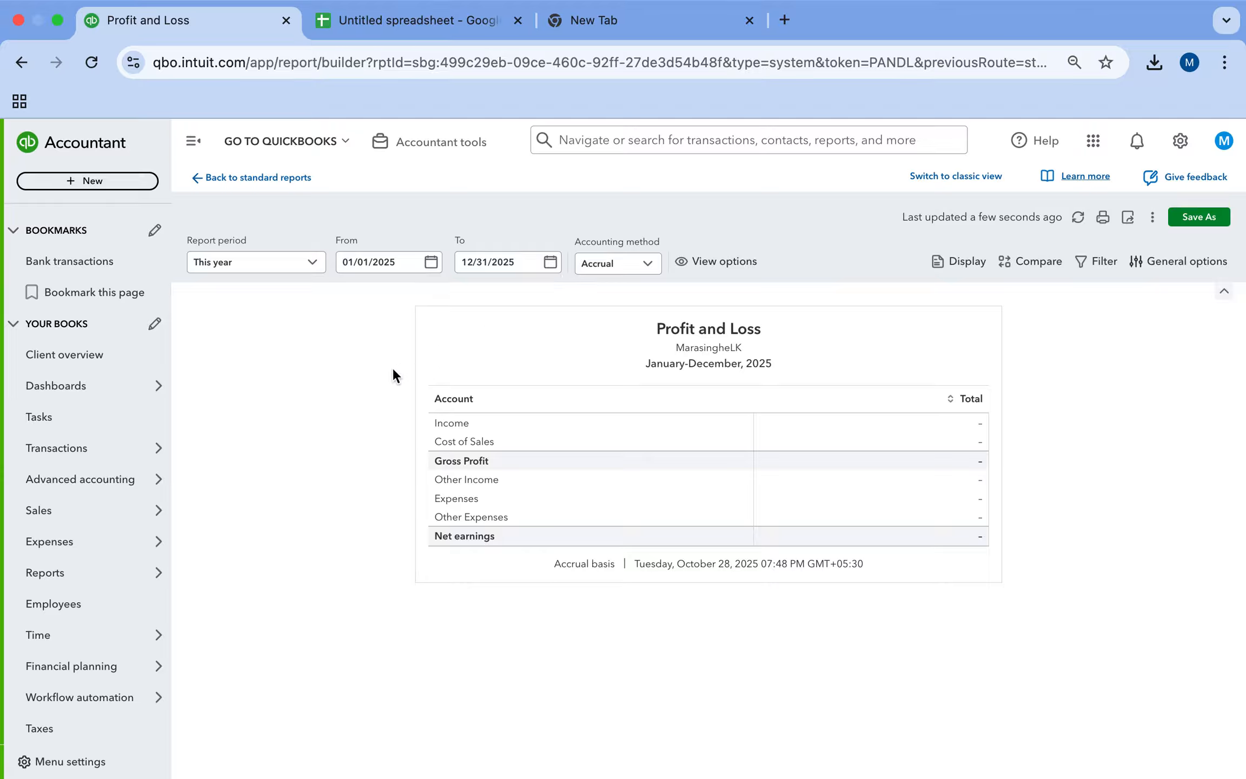
Start a new invoice and select an existing customer for it.
{"action": "mouse_move", "coordinate": [136, 581]}
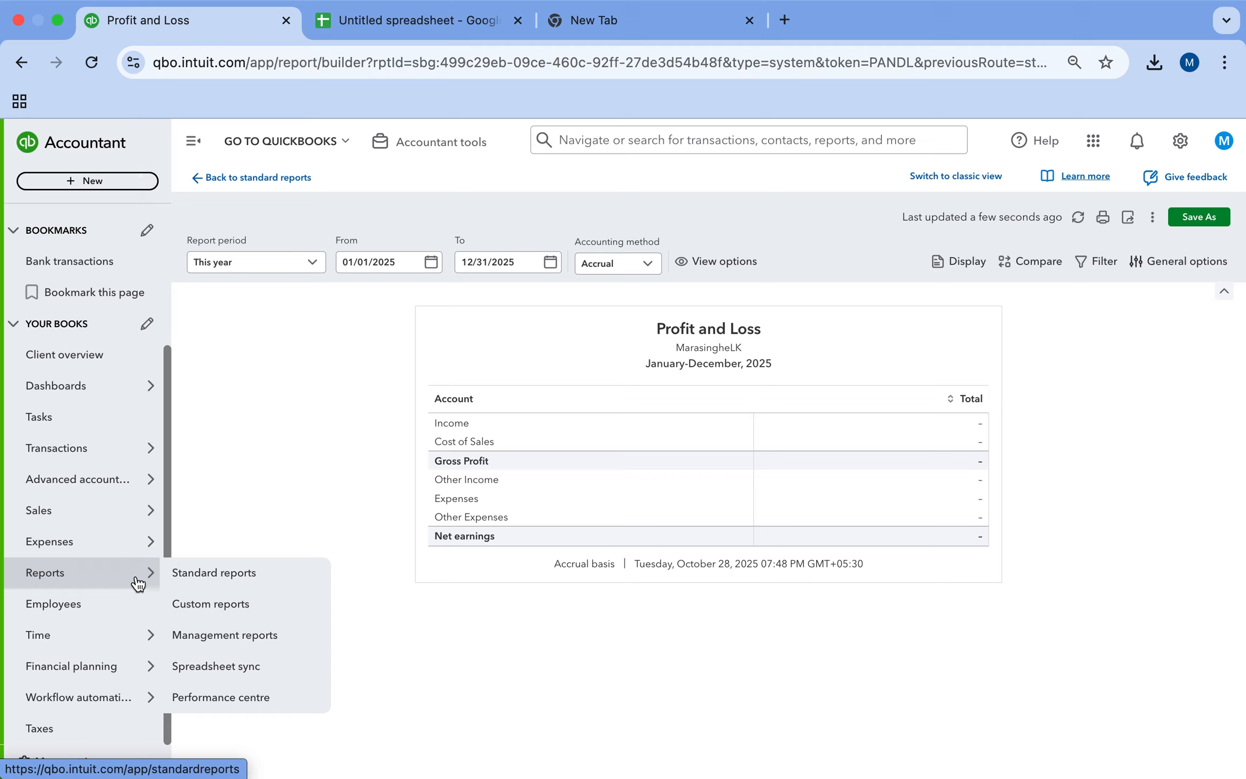
{"action": "left_click", "coordinate": [108, 182]}
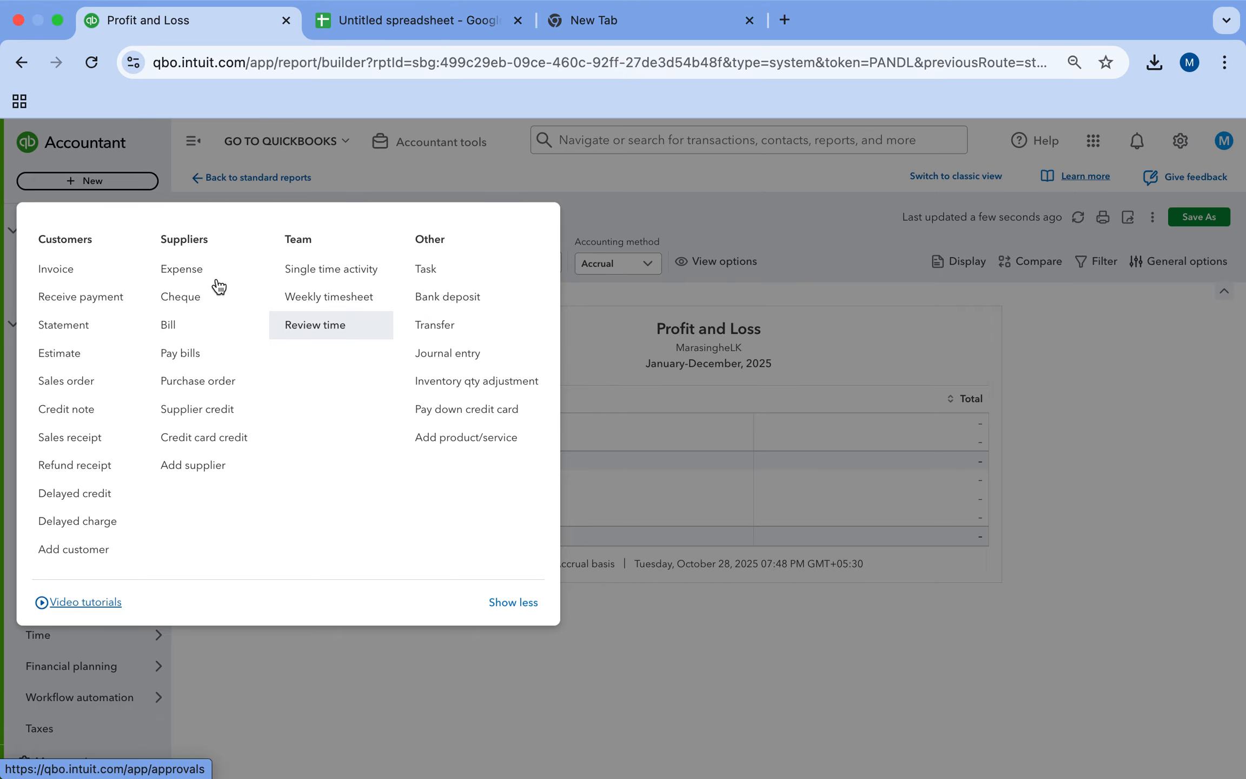
{"action": "left_click", "coordinate": [128, 277]}
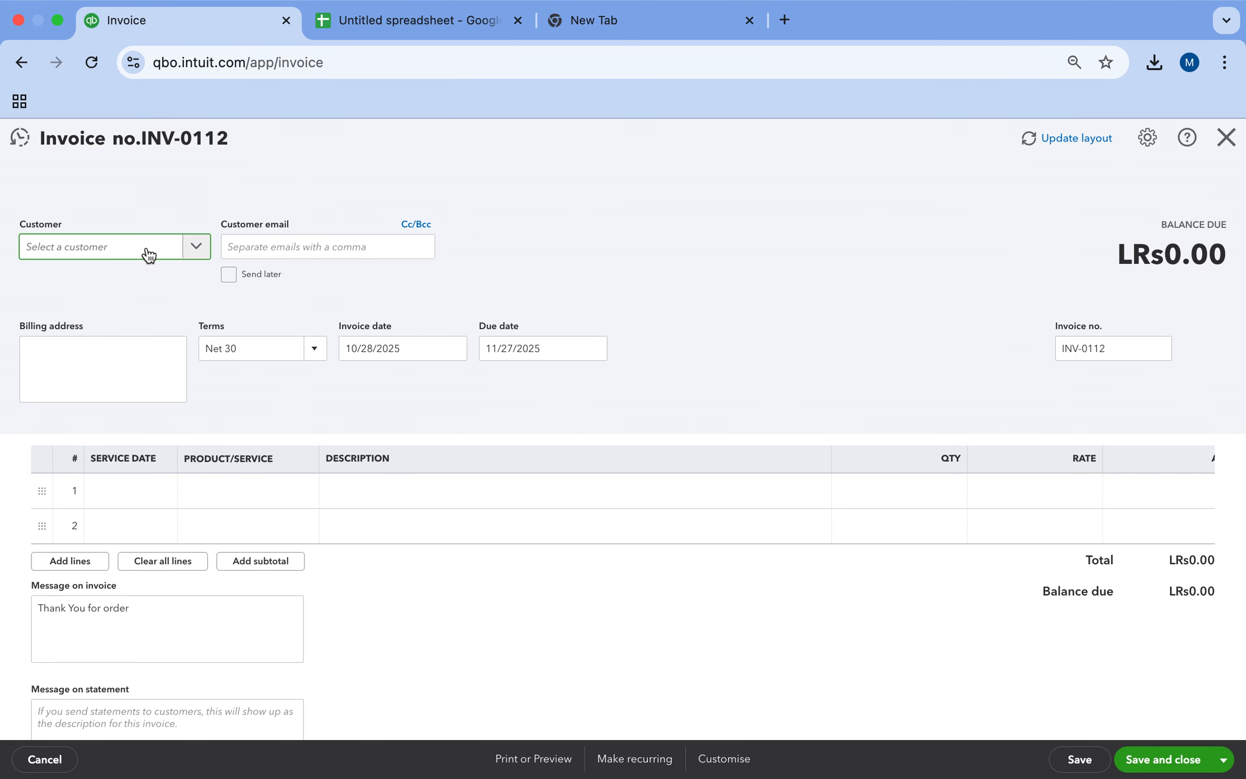
{"action": "type", "text": "M"}
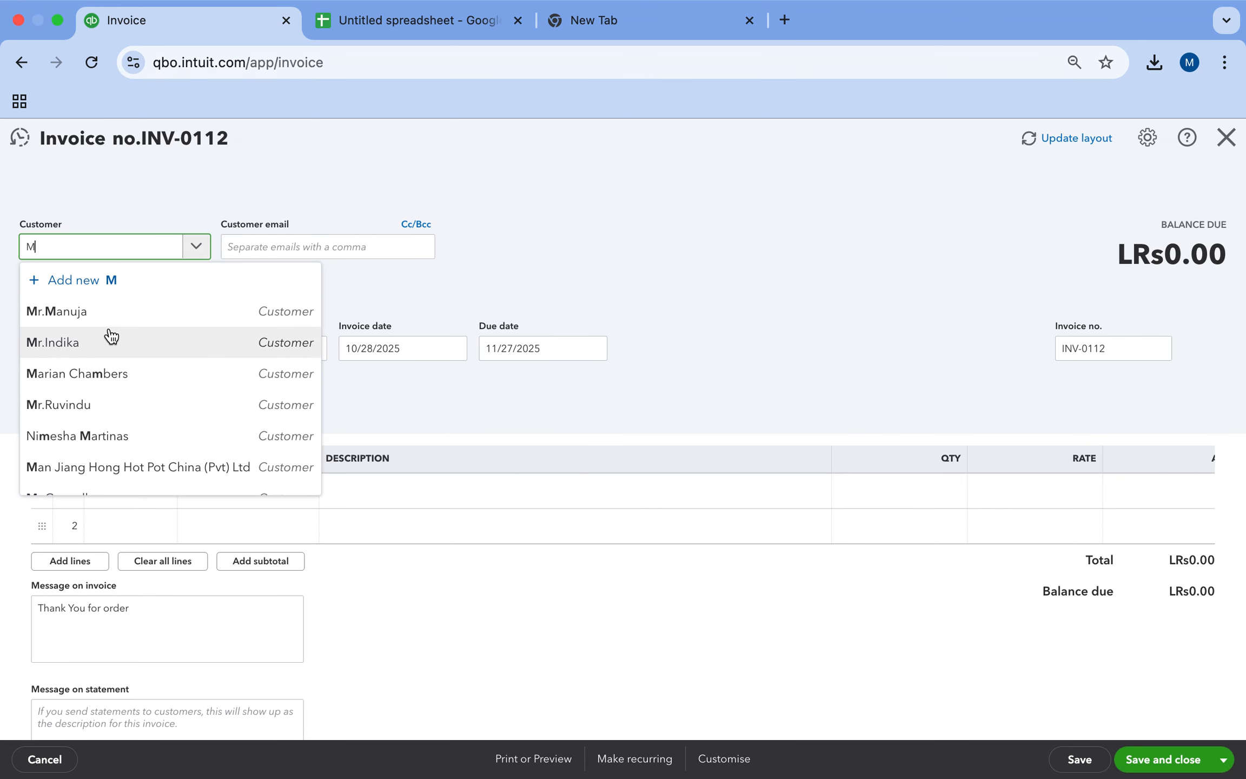
{"action": "key", "text": "BackSpace"}
{"action": "type", "text": "S"}
{"action": "key", "text": "BackSpace"}
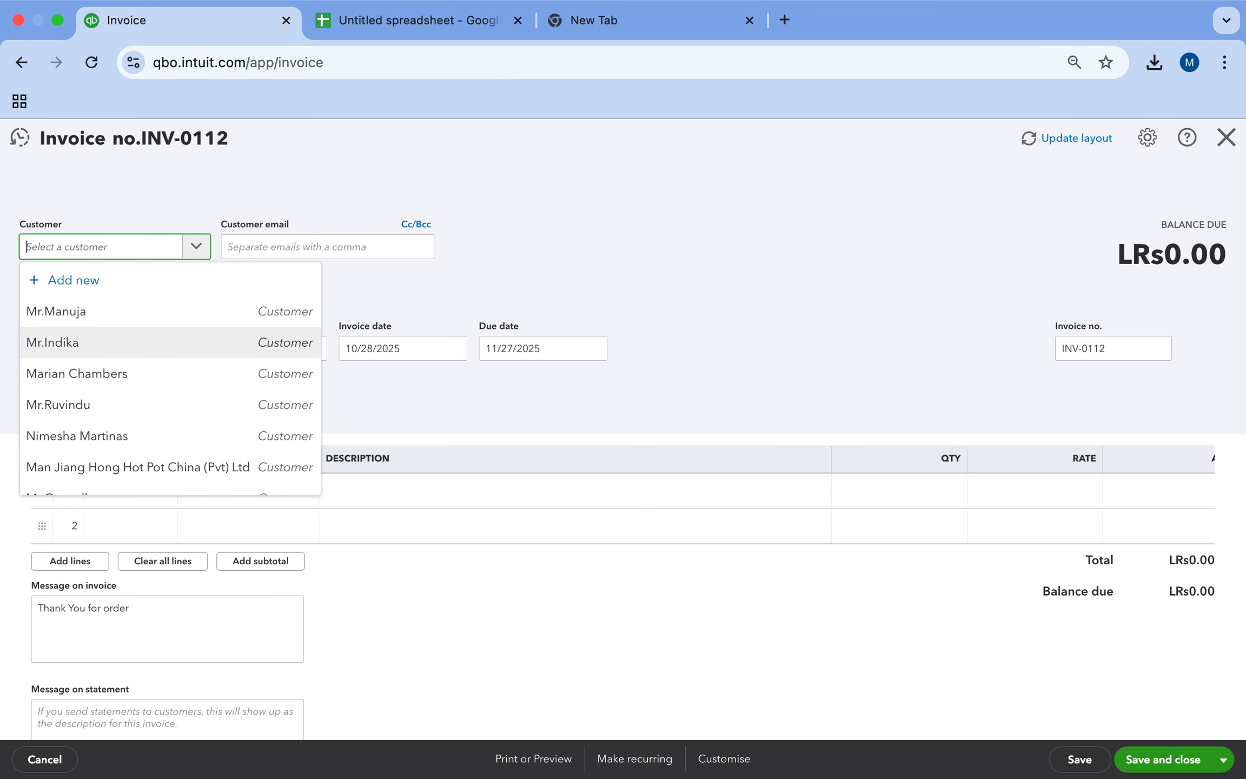
{"action": "type", "text": "AS"}
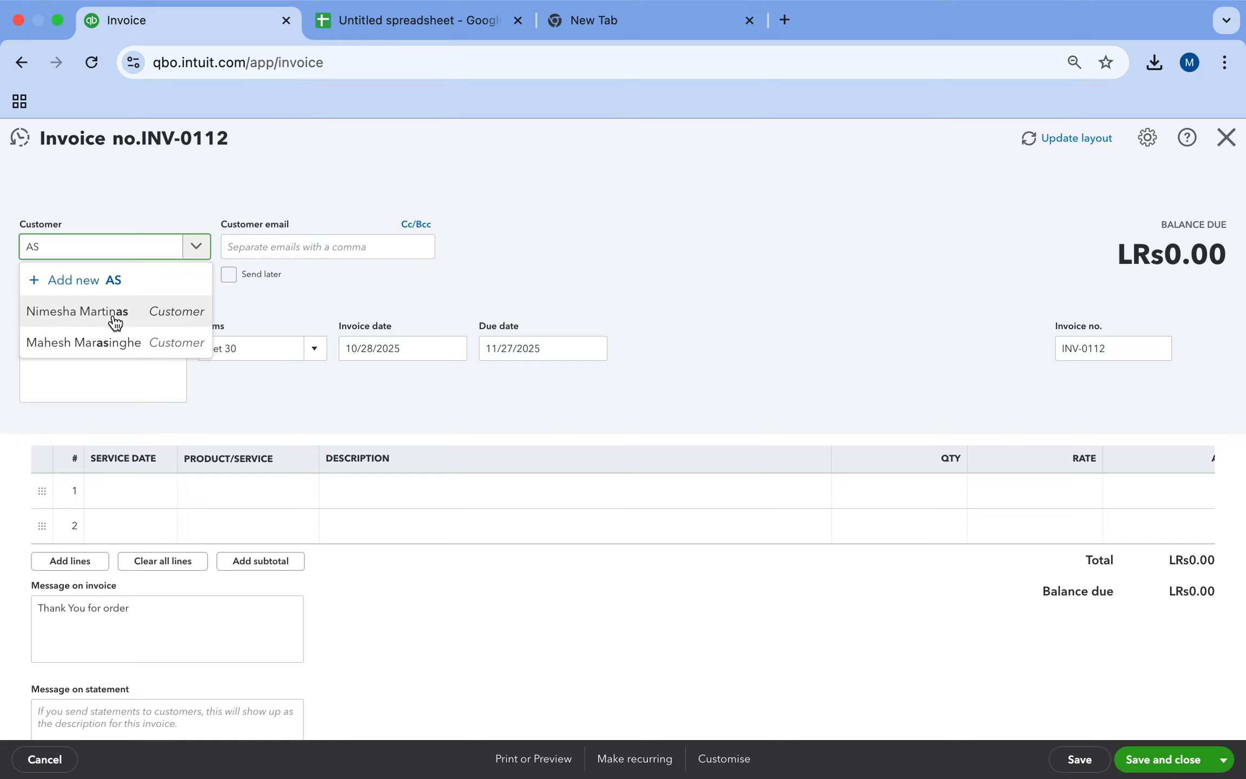
{"action": "left_click", "coordinate": [111, 314]}
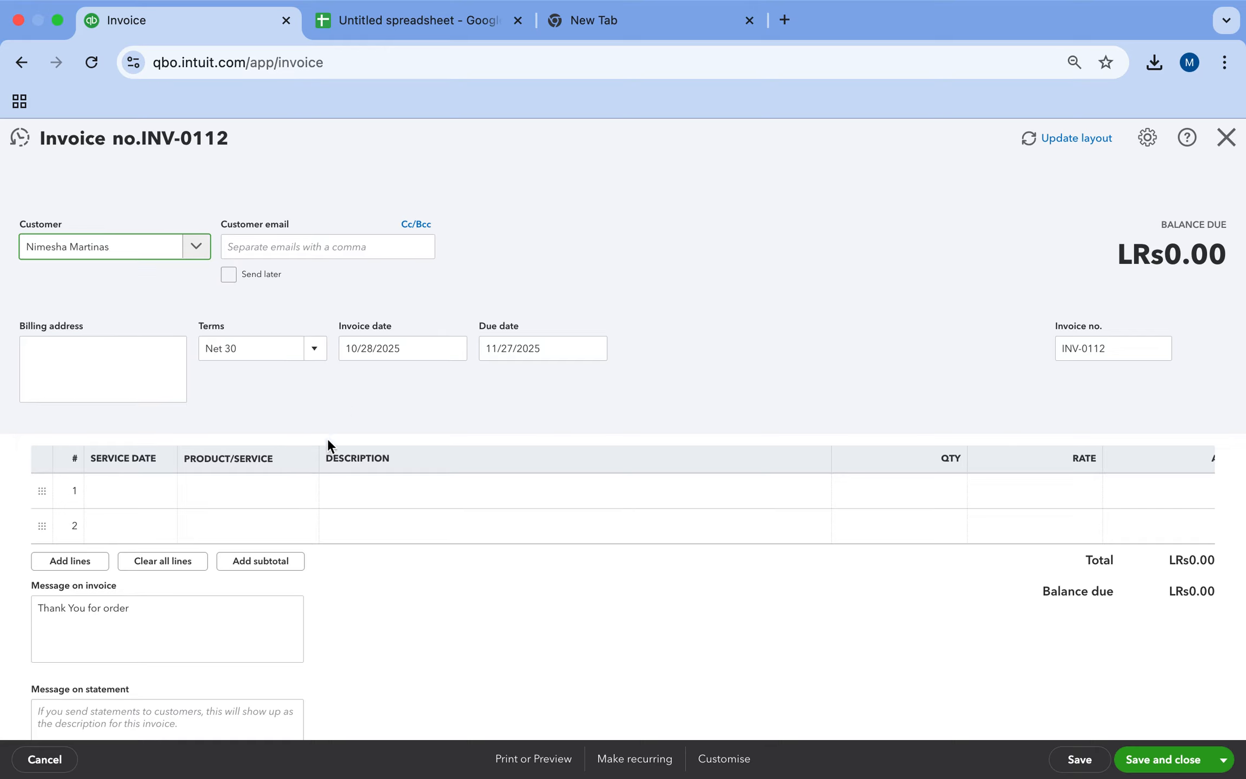
Choose T Shirt -M from the Cotton category as the product on the invoice's first line.
{"action": "left_click", "coordinate": [249, 503]}
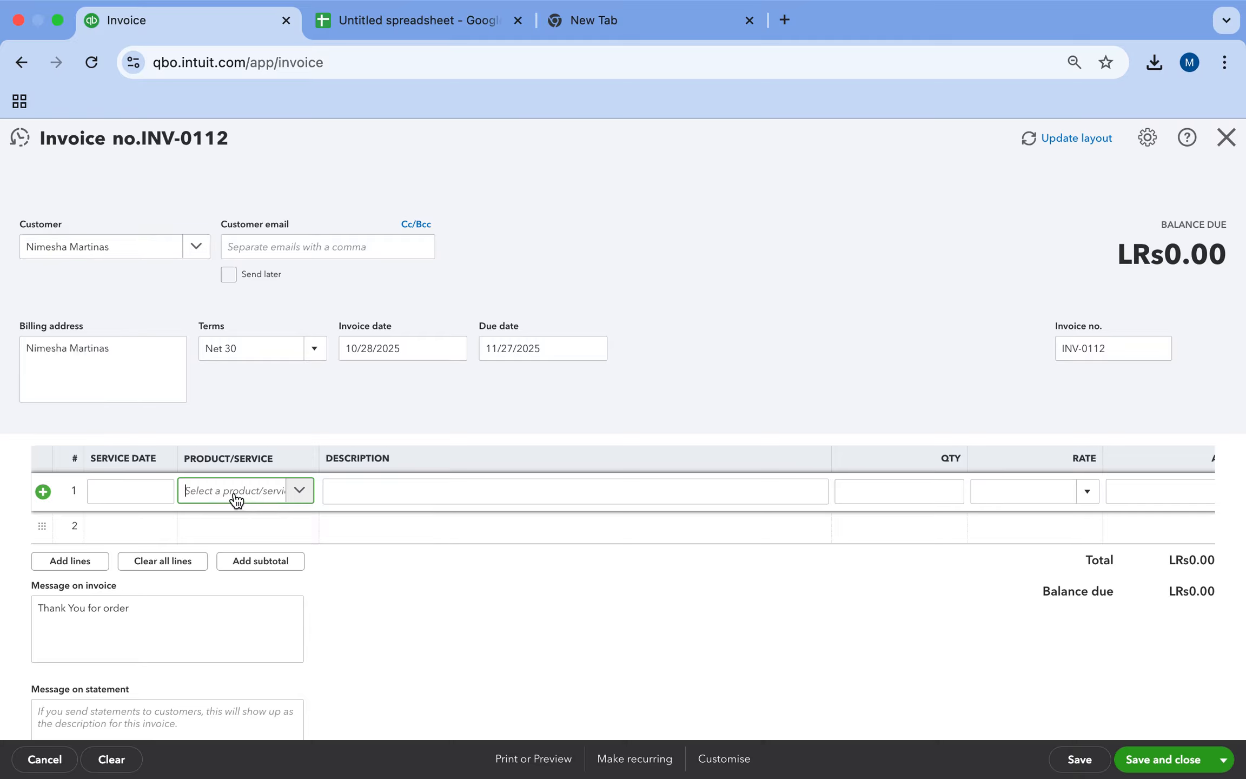
{"action": "type", "text": "I"}
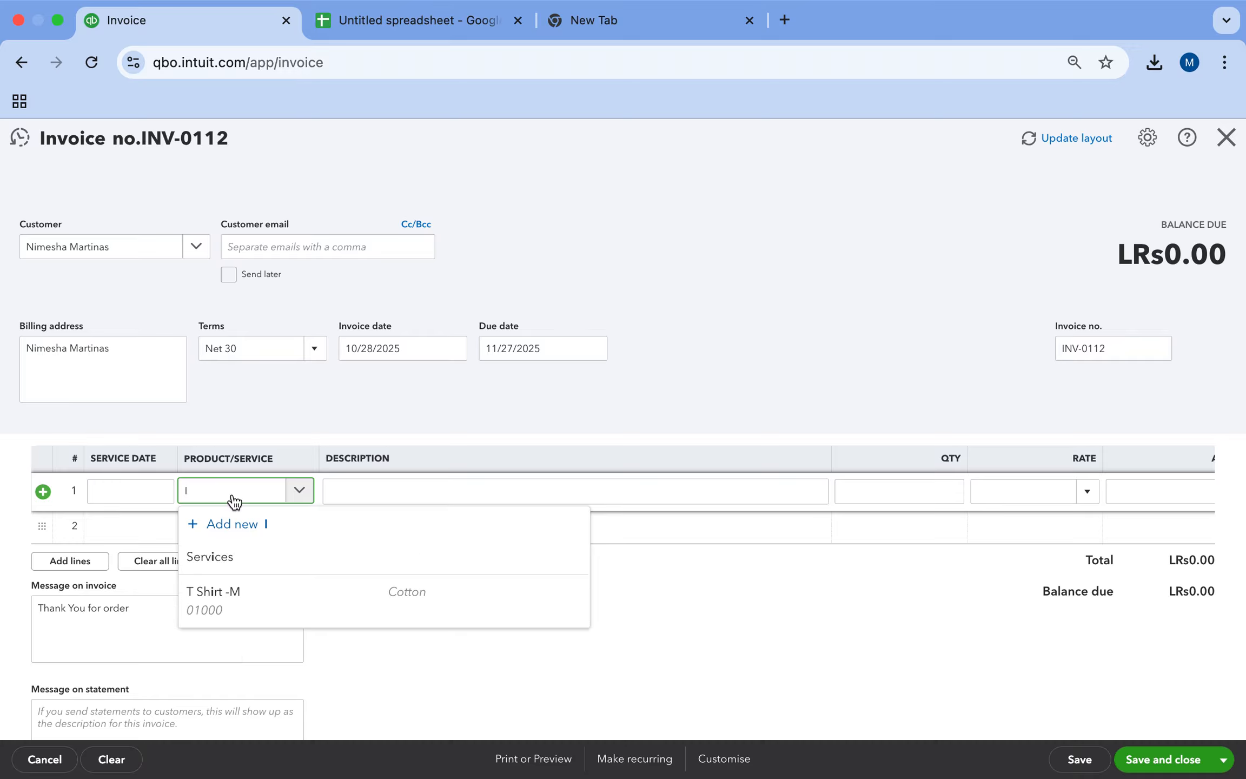
{"action": "left_click", "coordinate": [219, 602]}
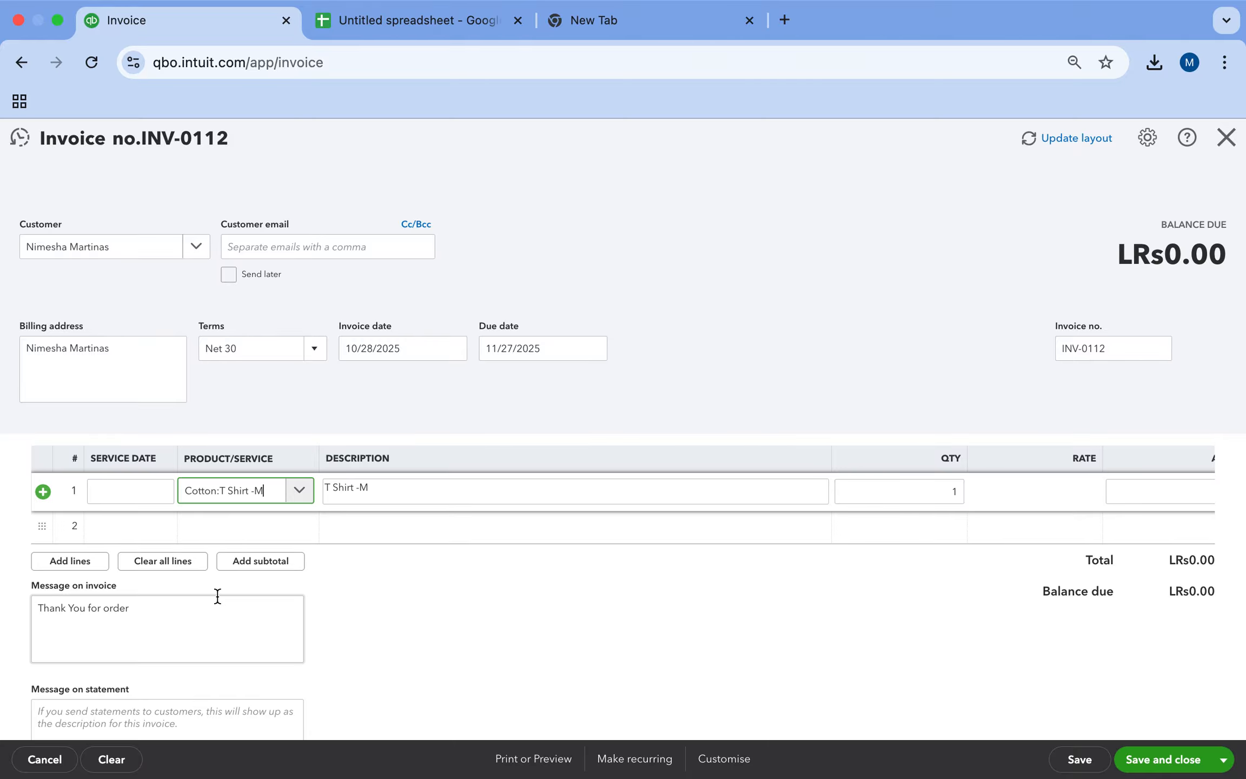
{"action": "left_click", "coordinate": [298, 492]}
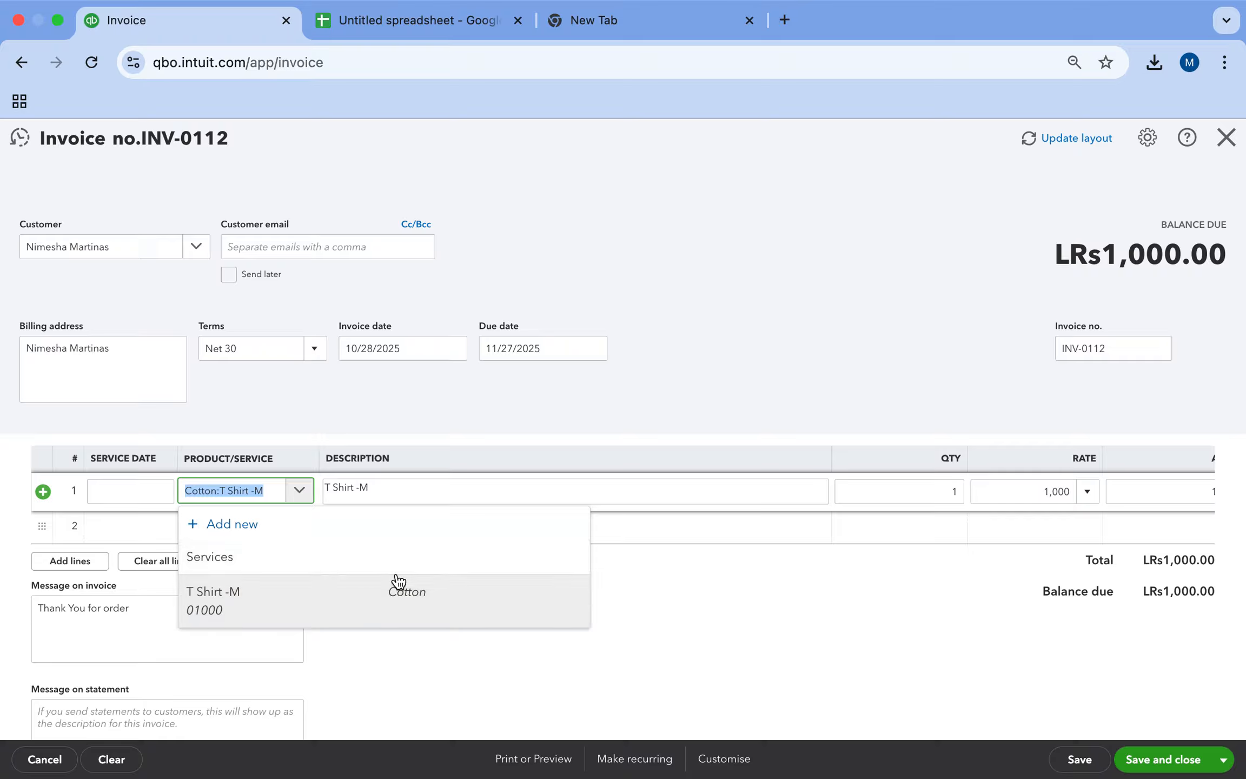
{"action": "left_click", "coordinate": [392, 606]}
Set the T Shirt -M line's quantity to 2, then save and close the invoice.
{"action": "left_click", "coordinate": [952, 487]}
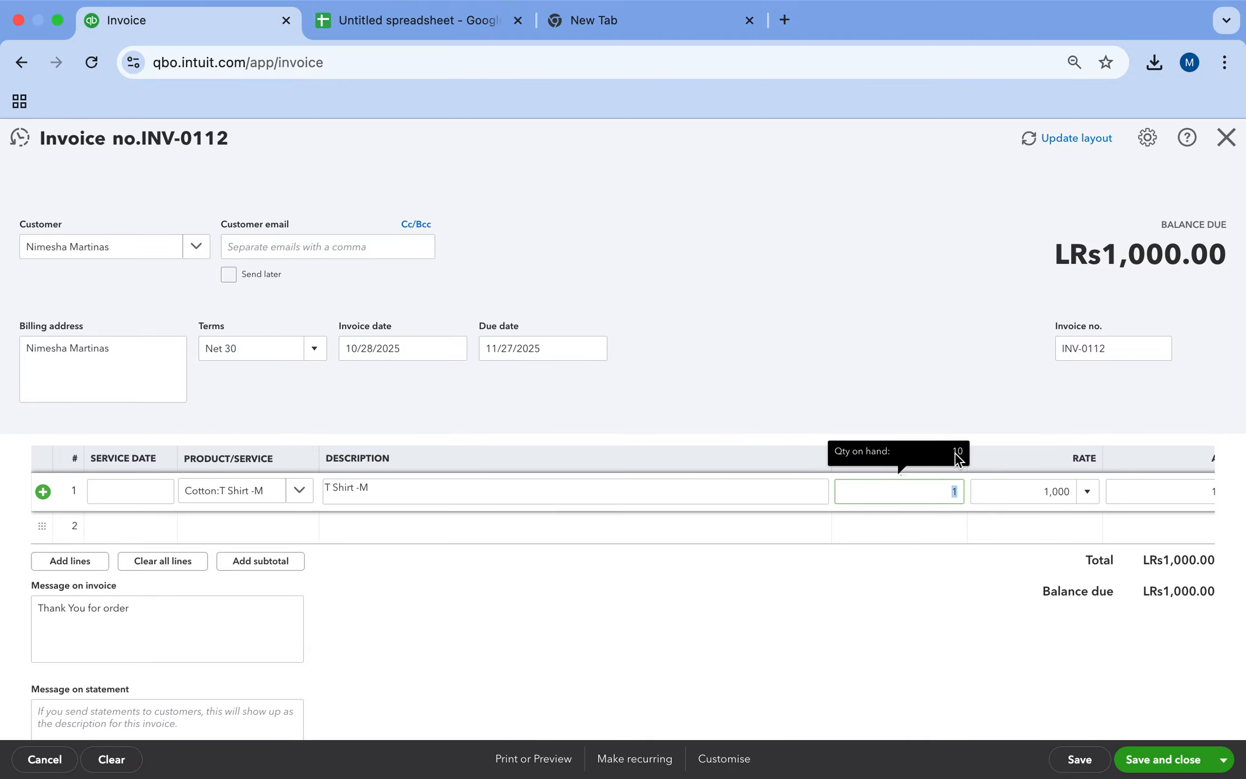
{"action": "left_click", "coordinate": [948, 487]}
{"action": "left_click", "coordinate": [931, 560]}
{"action": "key", "text": "BackSpace"}
{"action": "type", "text": "2"}
{"action": "key", "text": "Tab"}
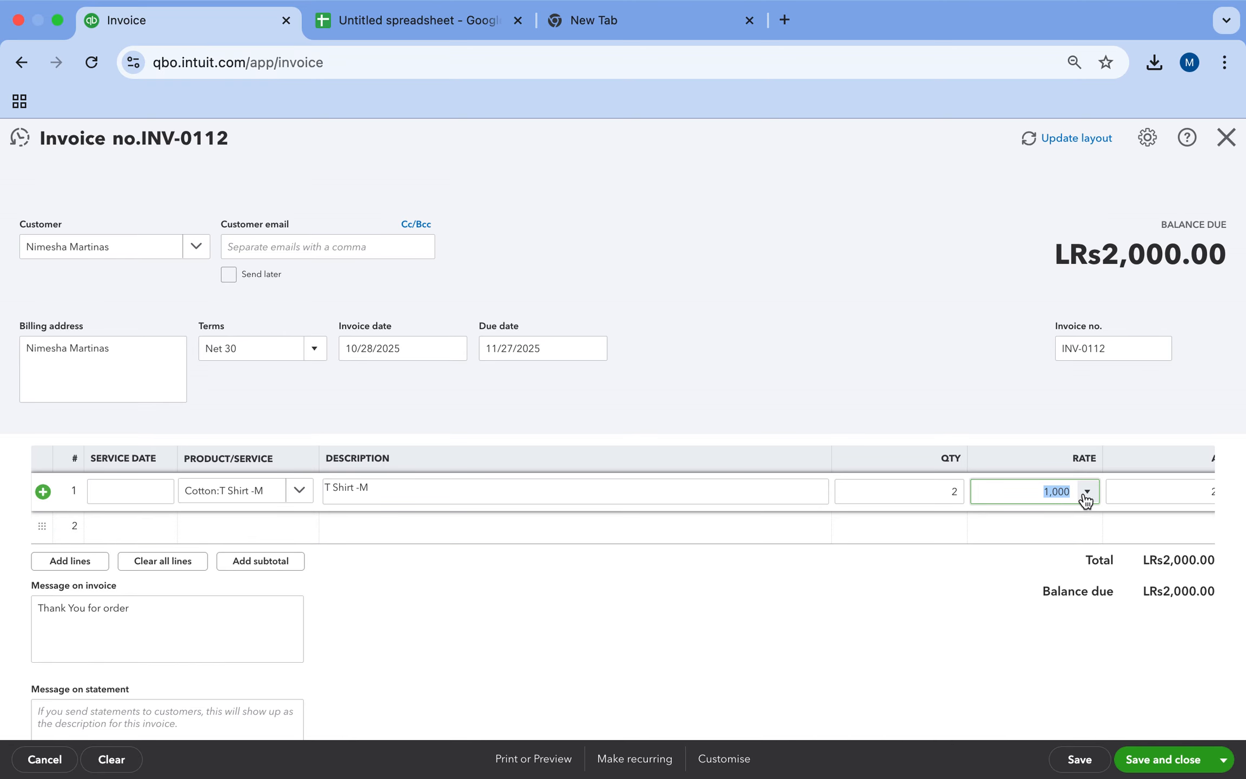
{"action": "left_click", "coordinate": [1039, 569]}
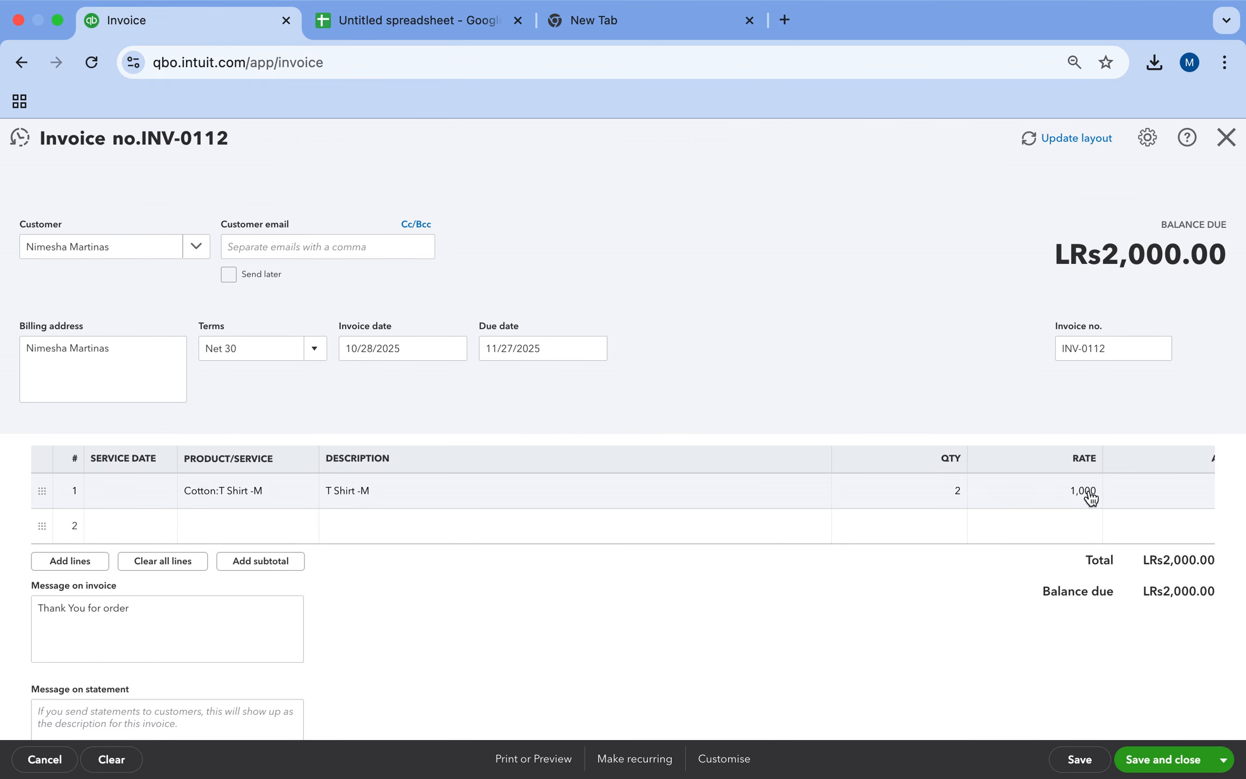
{"action": "left_click", "coordinate": [1171, 762]}
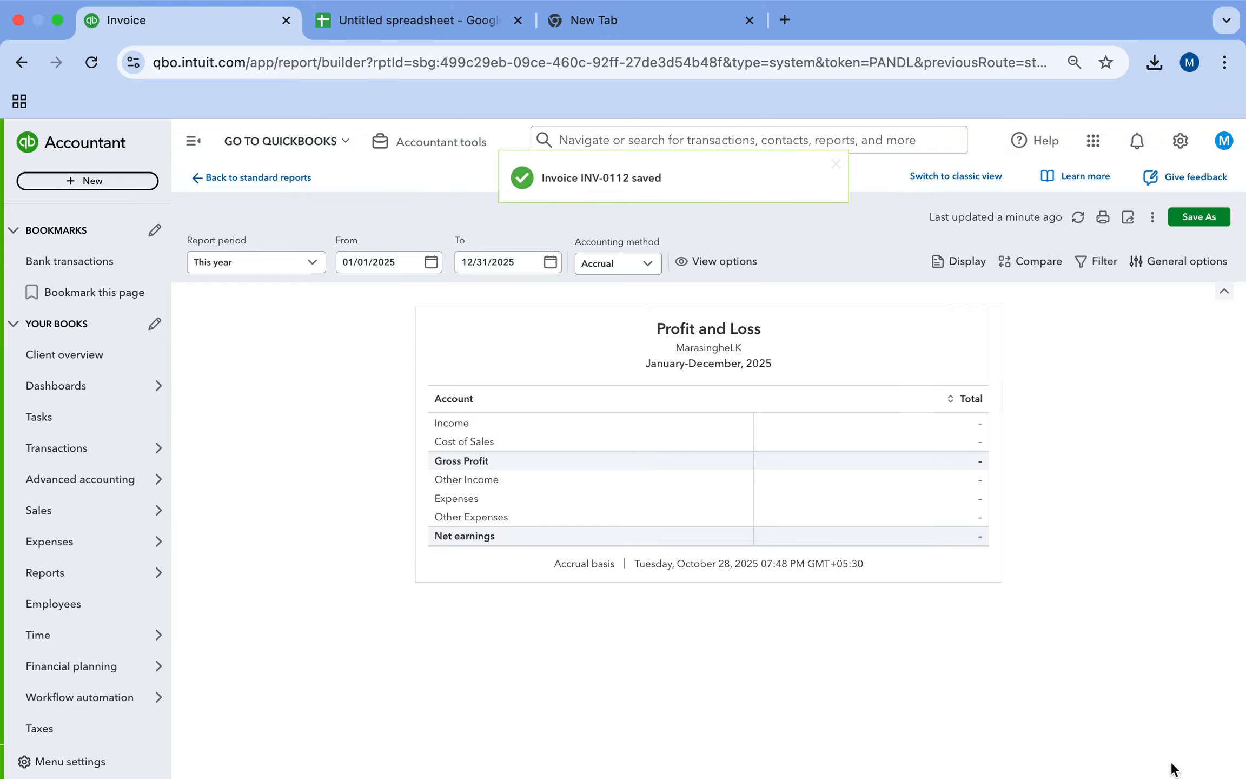
Refresh the Profit and Loss report to include the newly saved invoice.
{"action": "left_click", "coordinate": [1077, 219]}
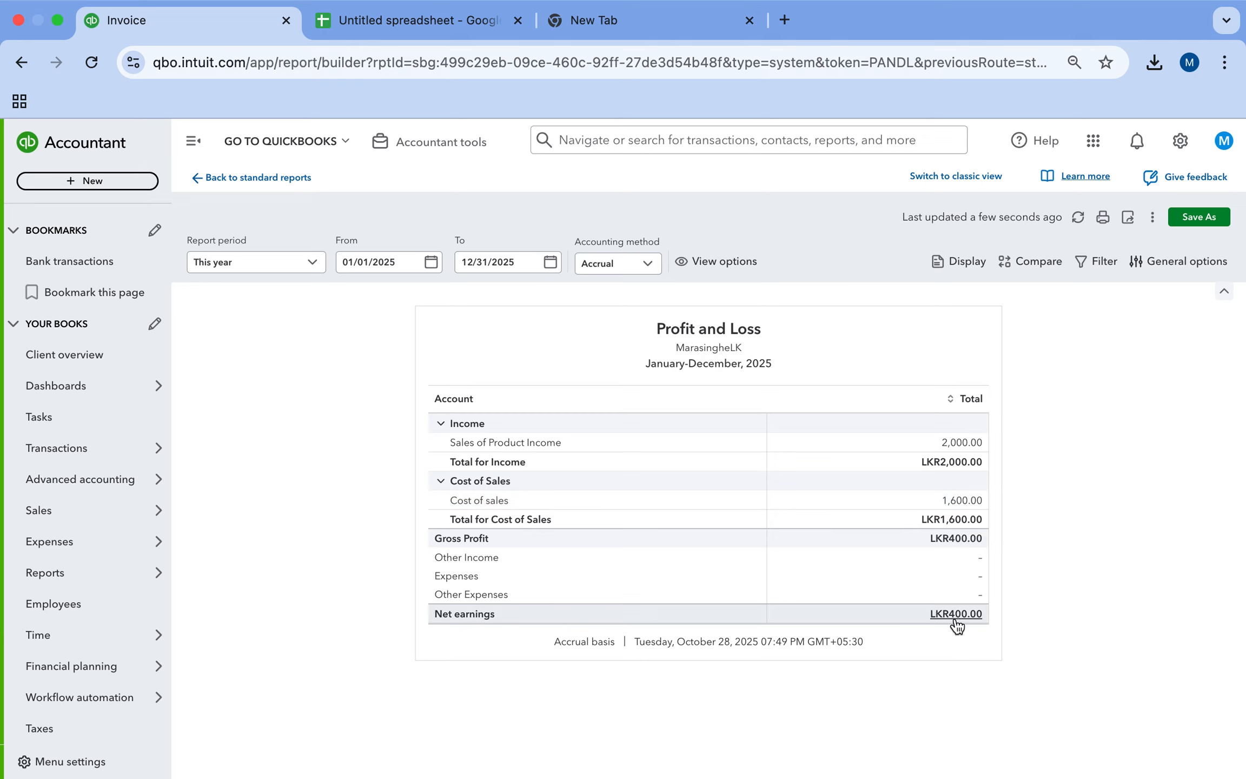
Search the standard reports for the Balance Sheet and open that report.
{"action": "mouse_move", "coordinate": [94, 574]}
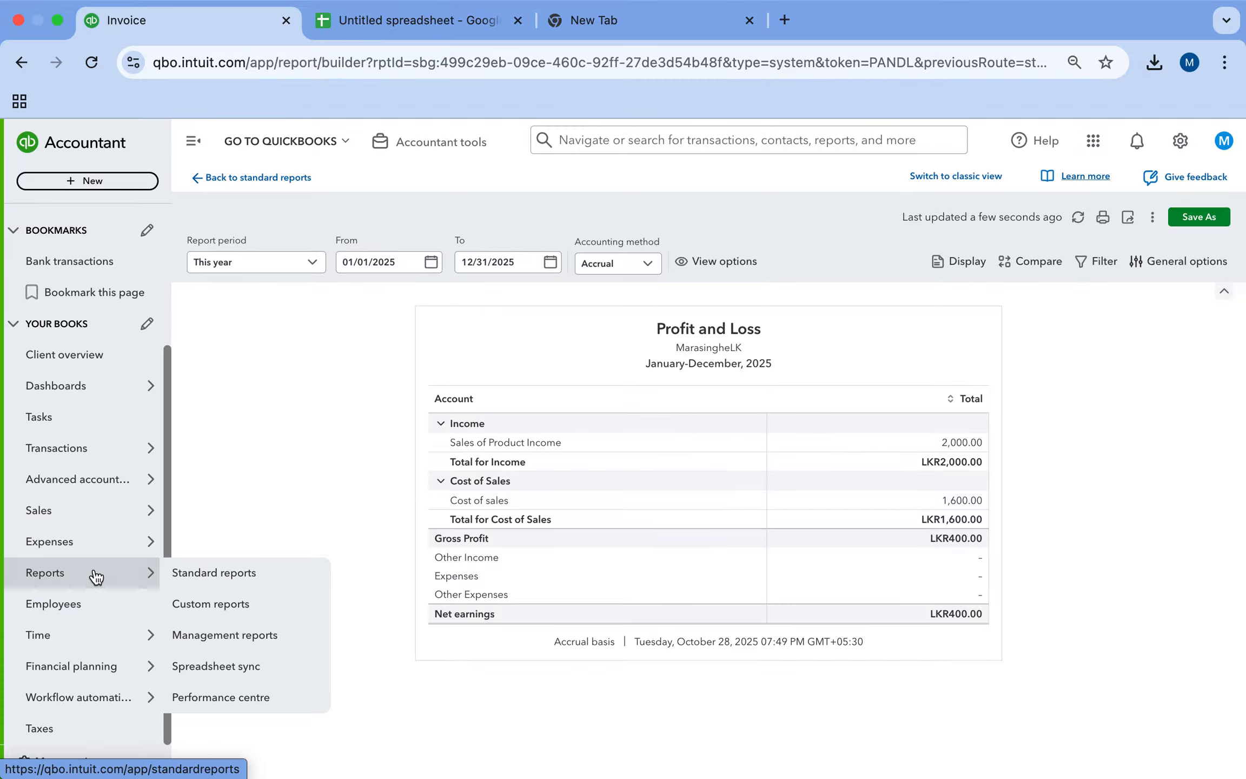
{"action": "left_click", "coordinate": [239, 582]}
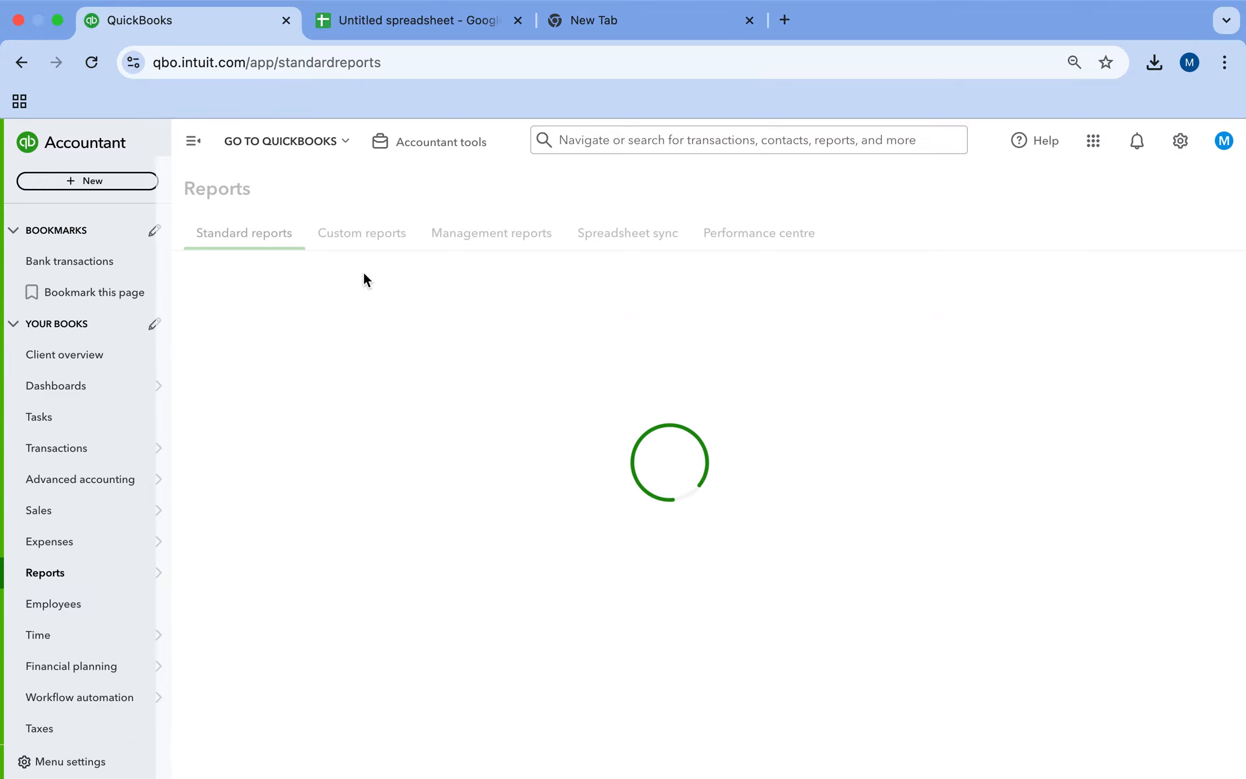
{"action": "left_click", "coordinate": [270, 295]}
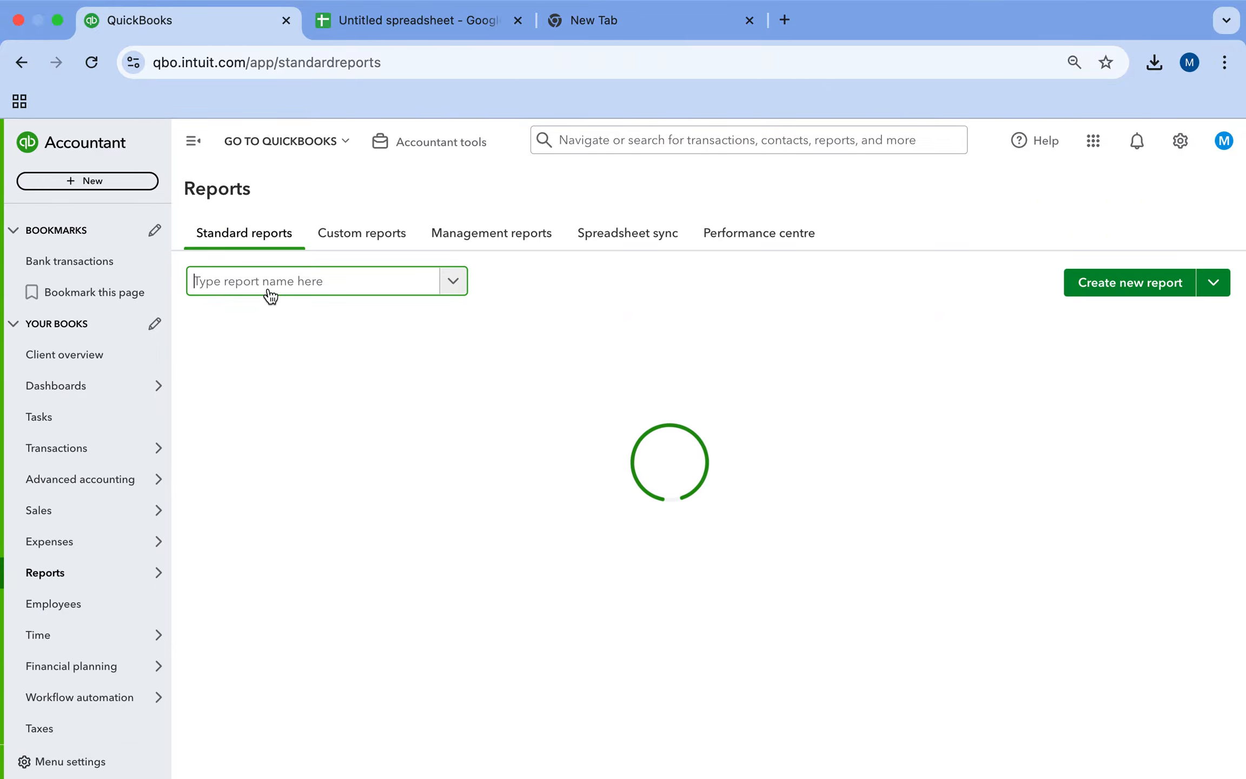
{"action": "type", "text": "BAL"}
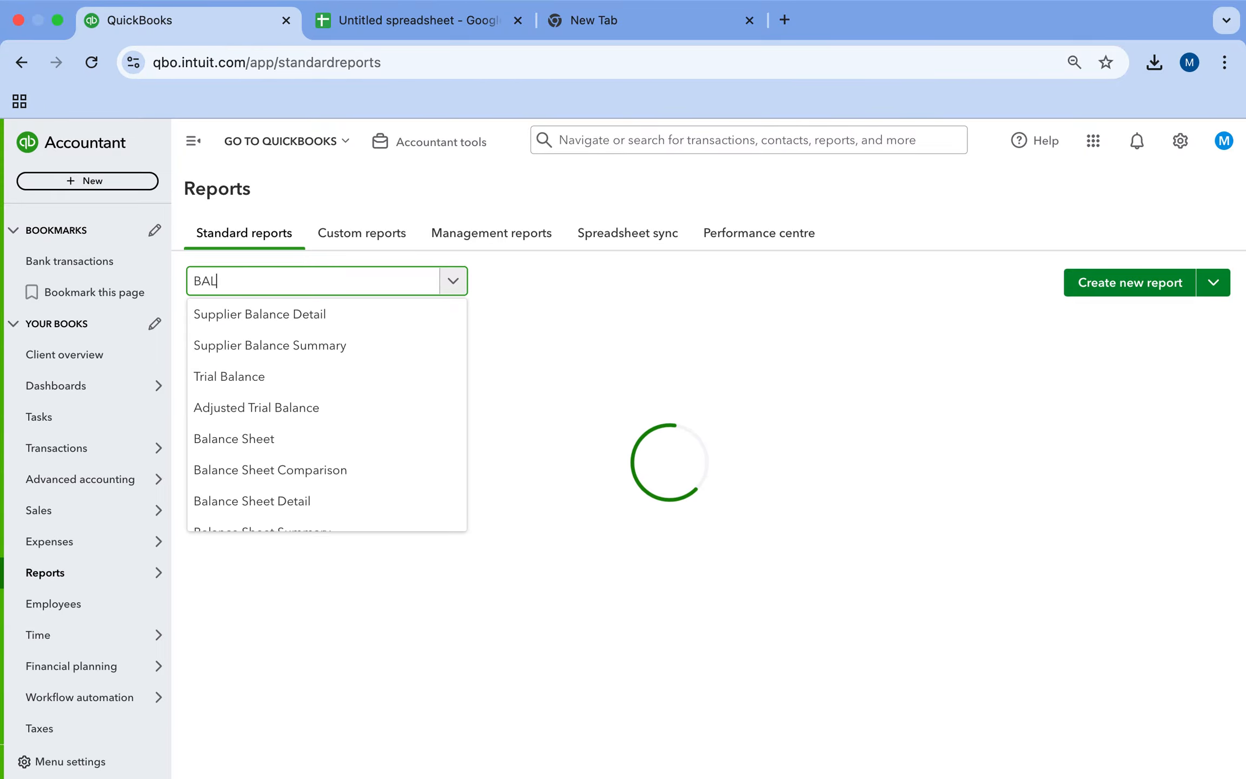
{"action": "type", "text": "AN"}
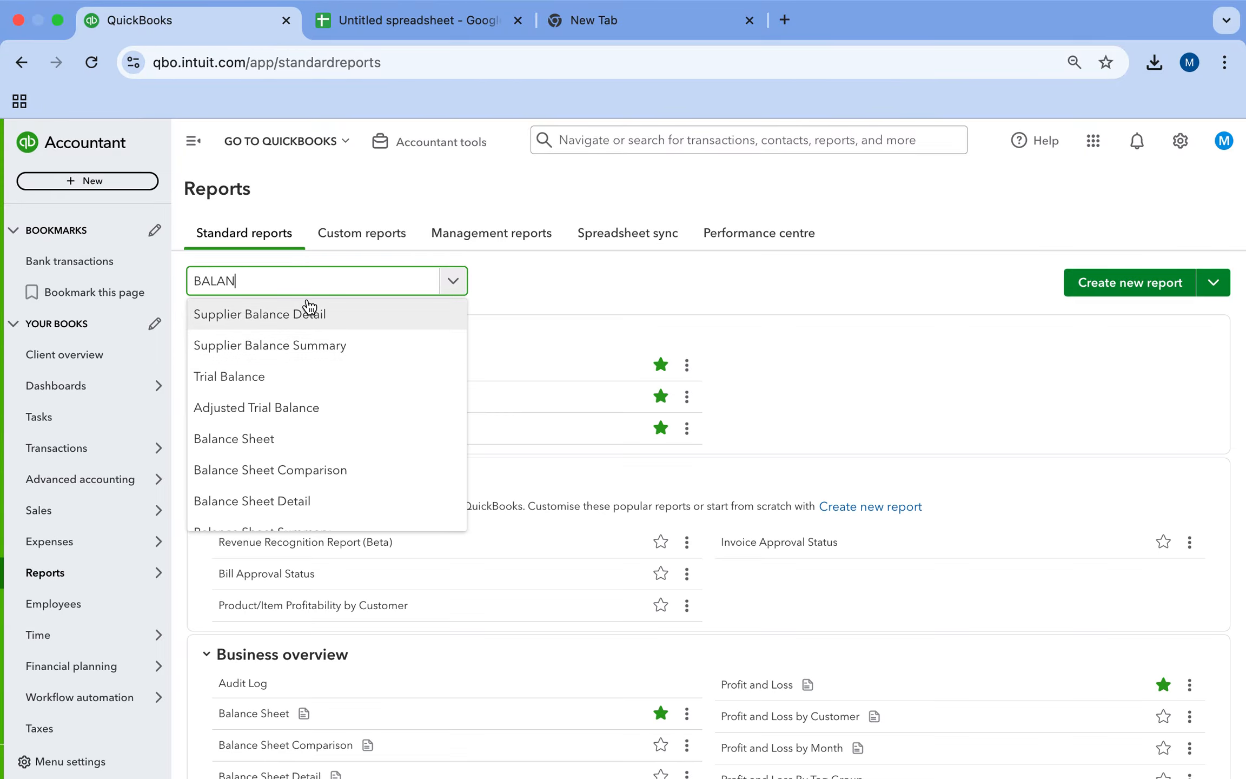
{"action": "left_click", "coordinate": [269, 439]}
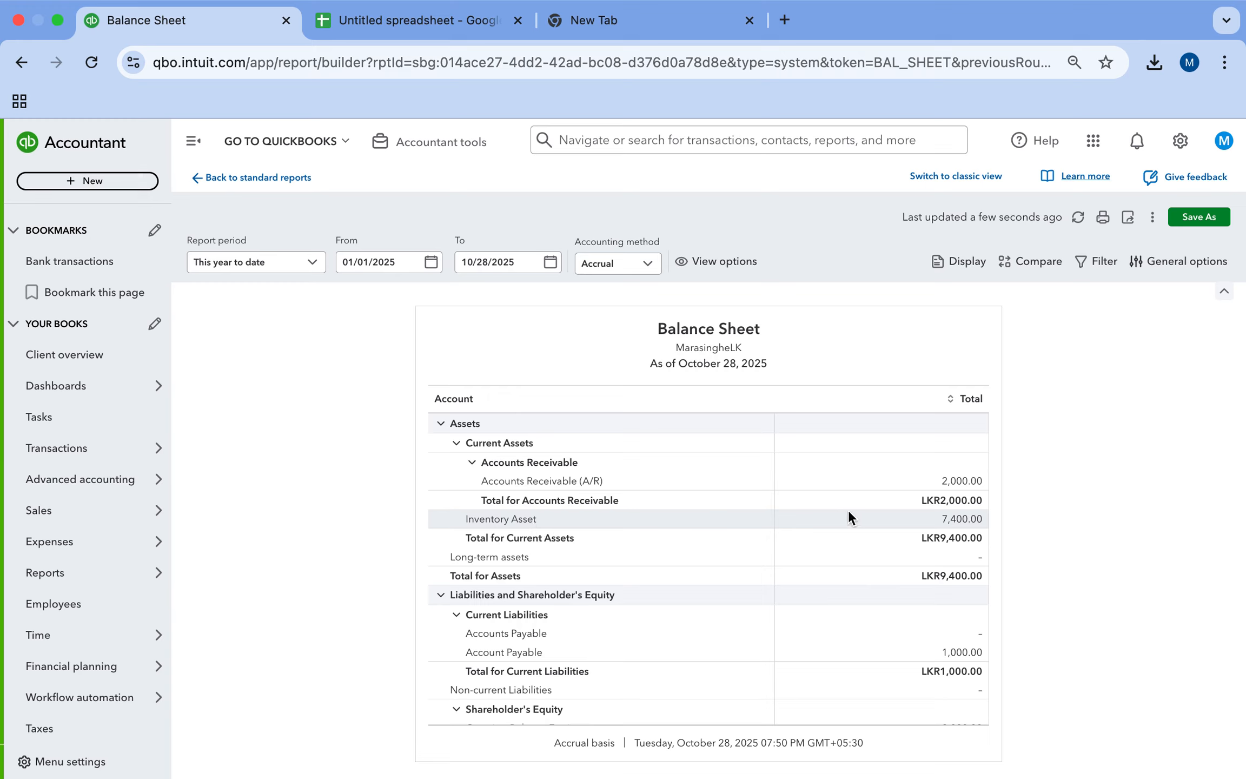
Drill into the Inventory Asset total to review its transactions, then return to the Balance Sheet summary.
{"action": "left_click", "coordinate": [970, 520]}
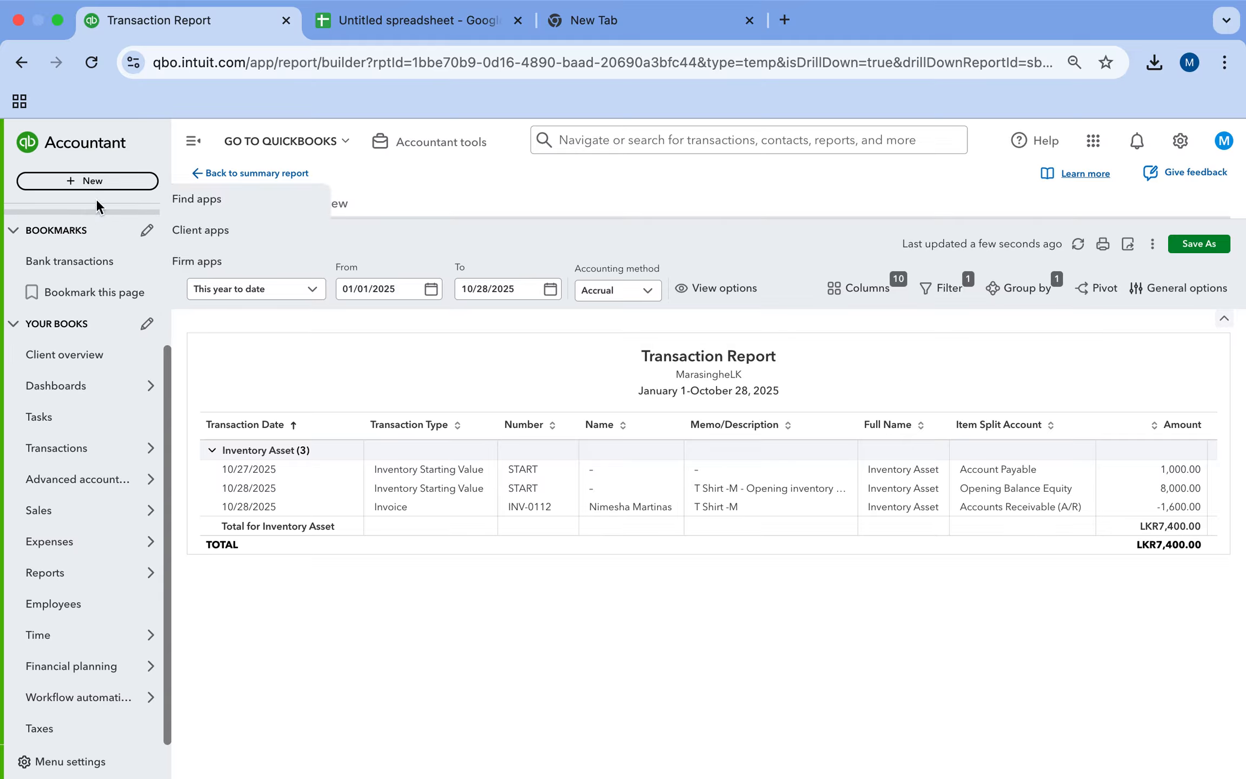
{"action": "left_click", "coordinate": [202, 182]}
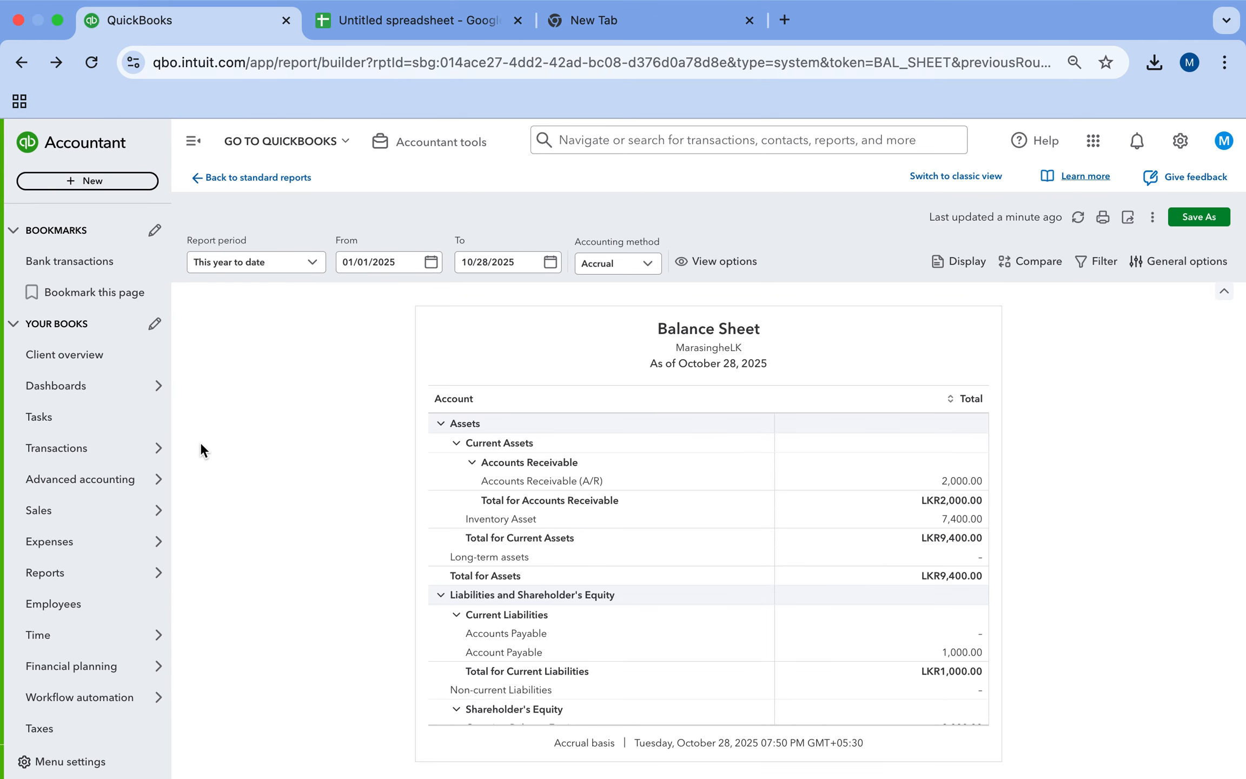
Open the Products and Services list to check the quantity on hand of T Shirt -M.
{"action": "mouse_move", "coordinate": [125, 511]}
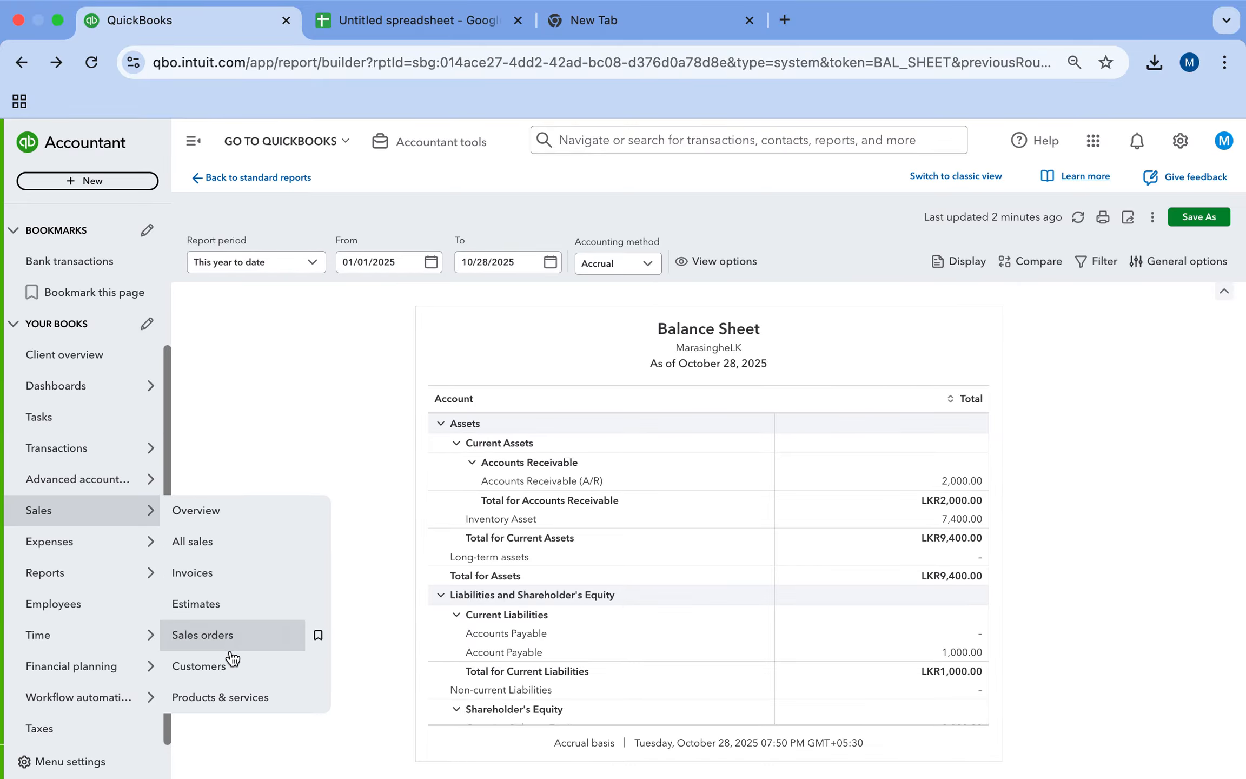
{"action": "left_click", "coordinate": [227, 695]}
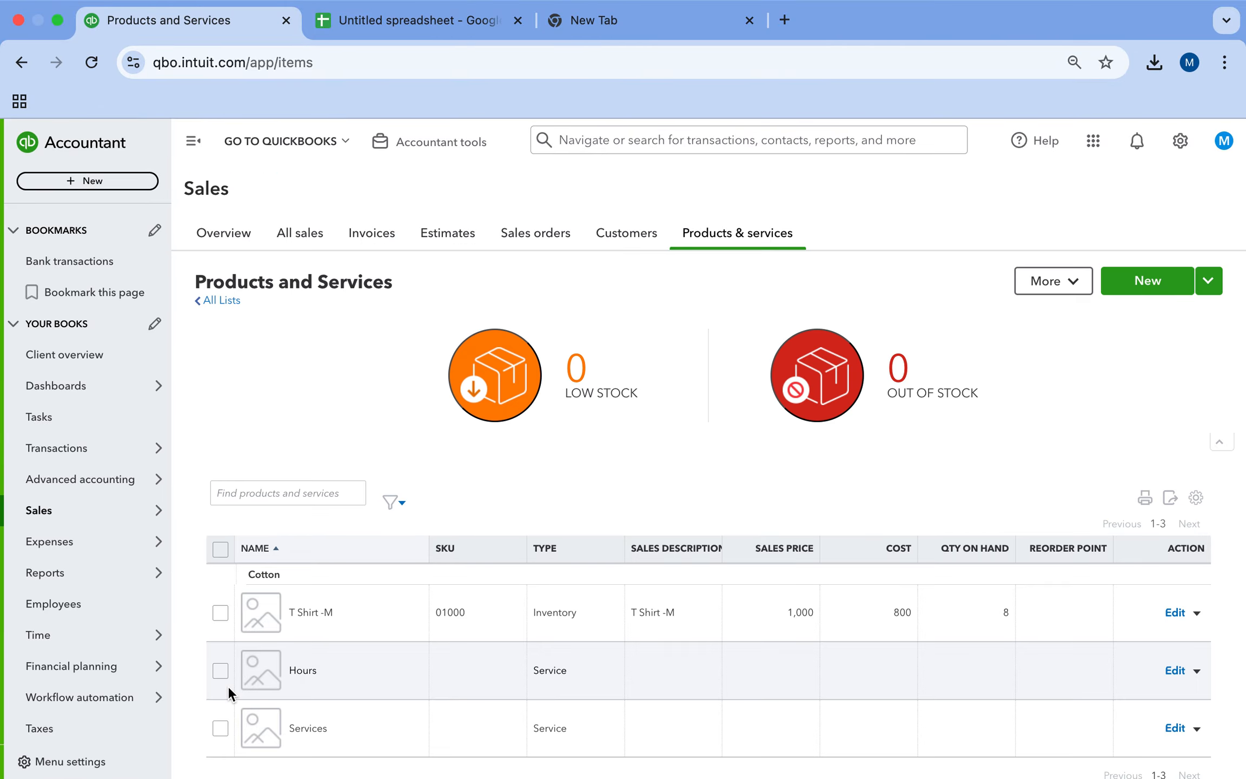